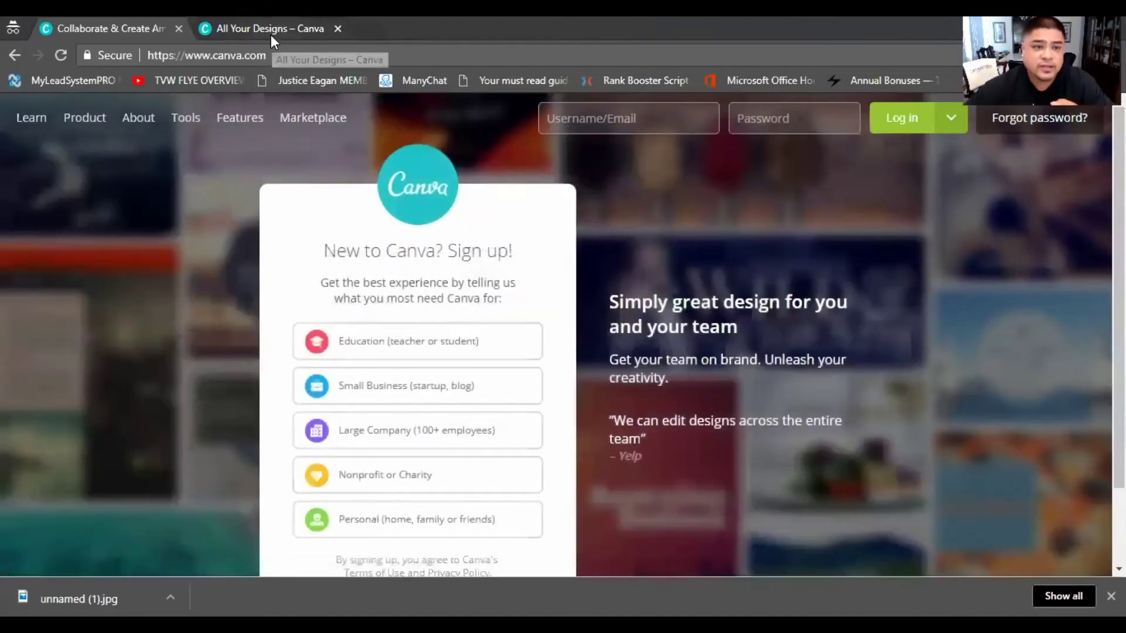
Switch to the All Your Designs tab and view the custom dimensions option for a new design
left_click(272, 30)
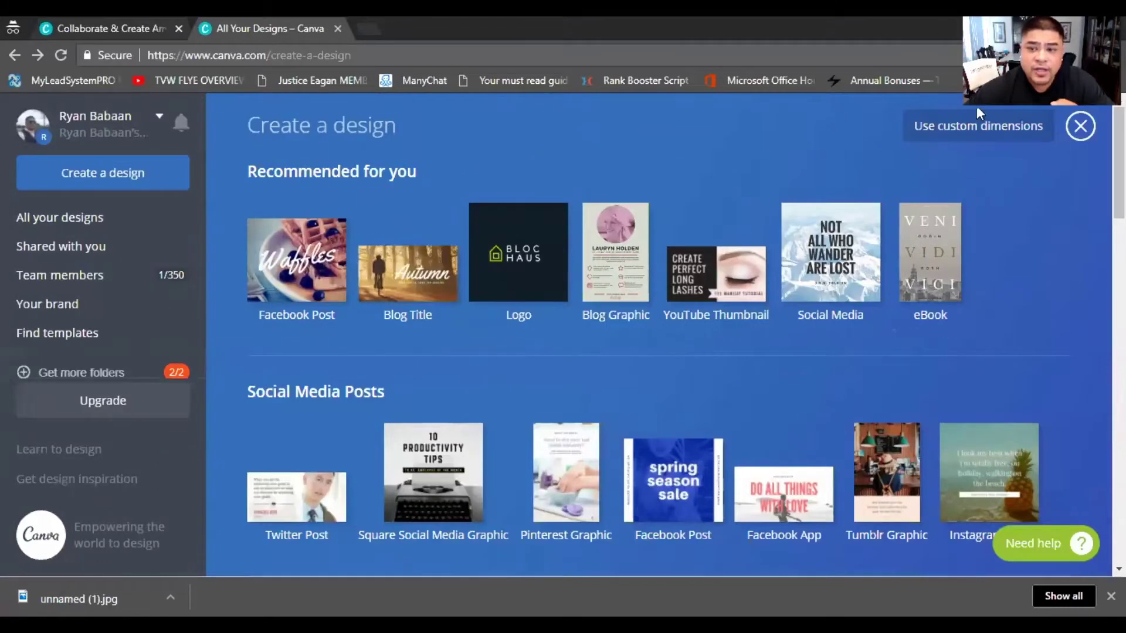
left_click(977, 126)
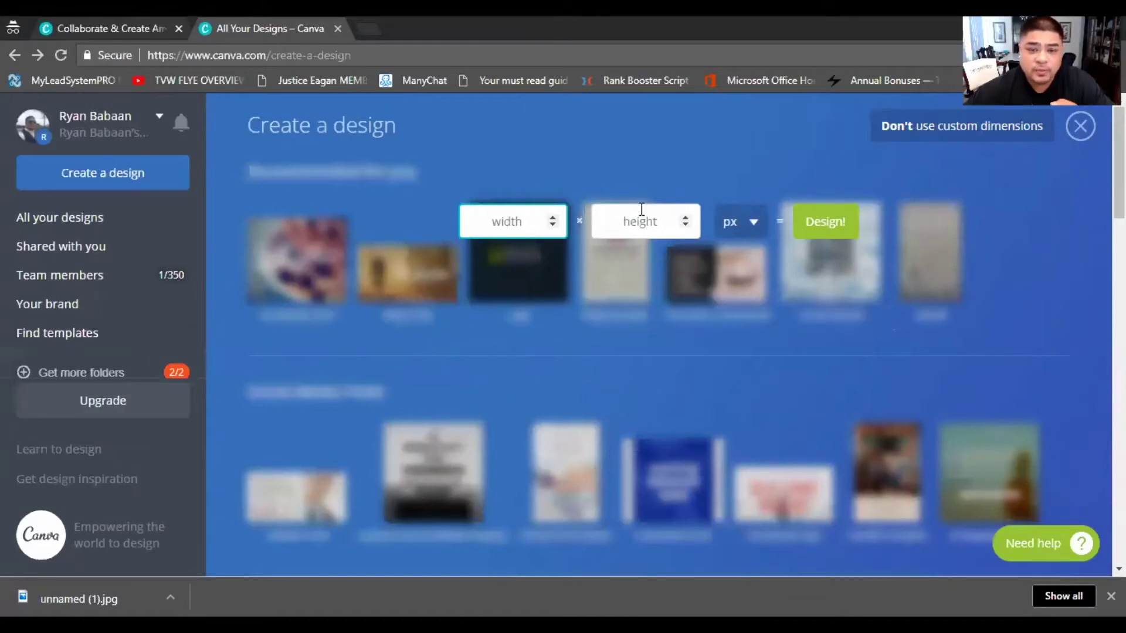
left_click(1078, 126)
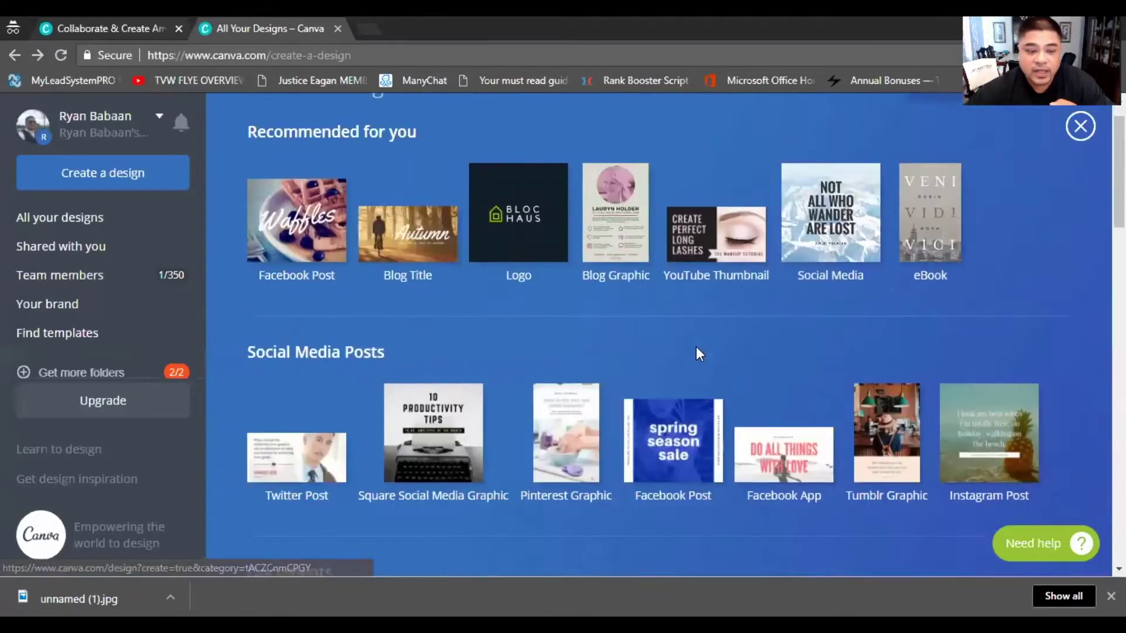
Examine the design types offered for a new design, from social media posts and documents to events and ads
scroll(696, 346, "down", 4)
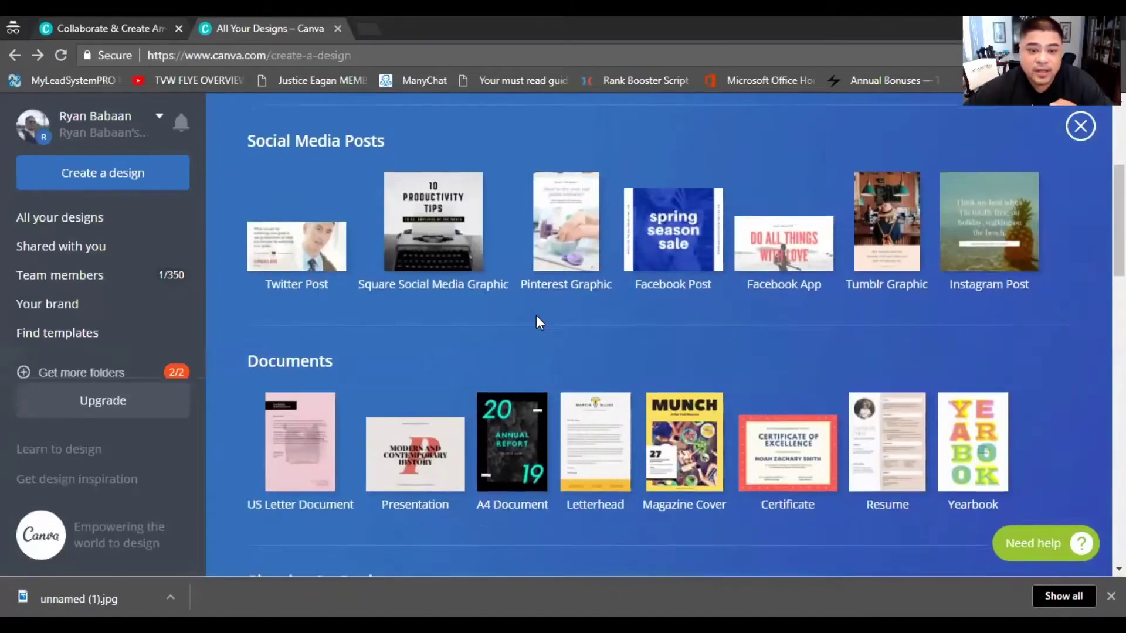
scroll(536, 315, "down", 1)
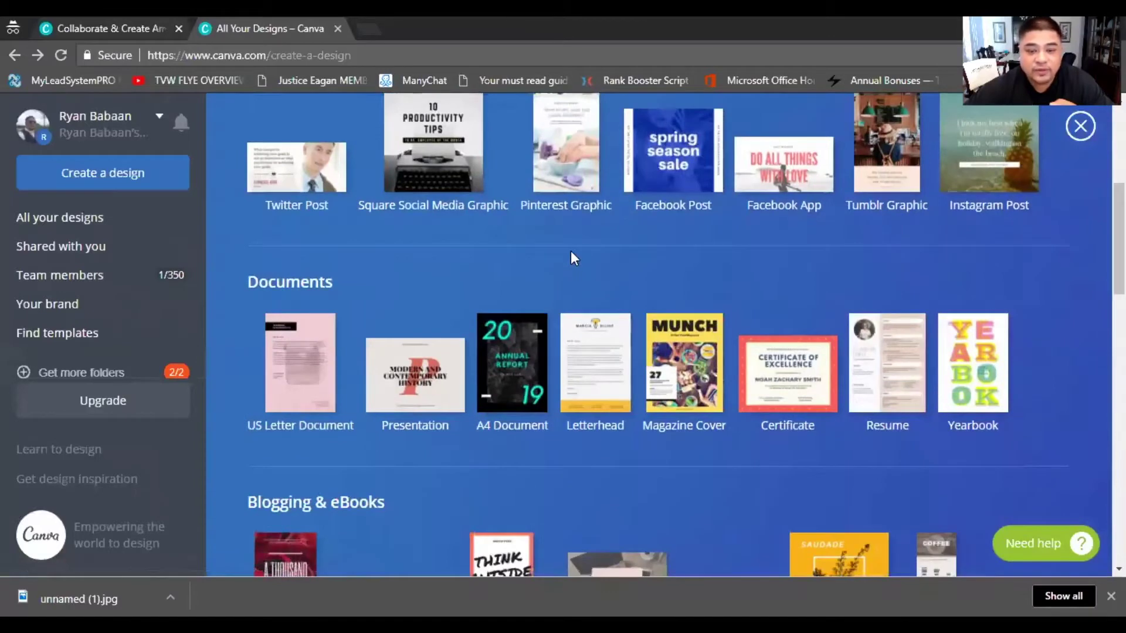
scroll(573, 258, "down", 3)
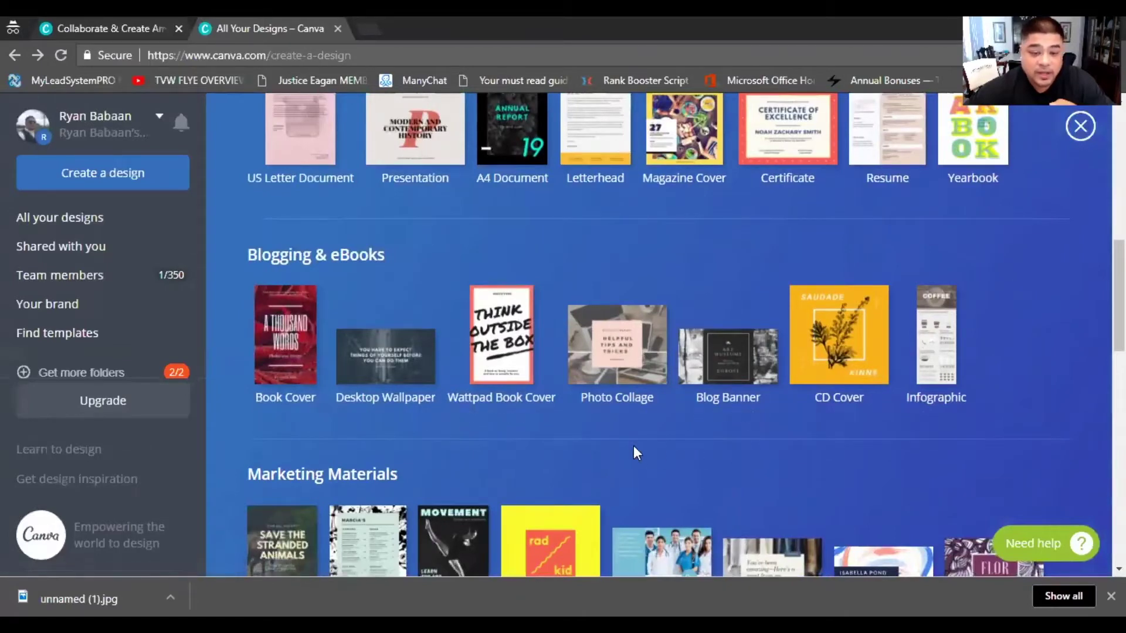
scroll(633, 445, "down", 2)
scroll(606, 431, "down", 2)
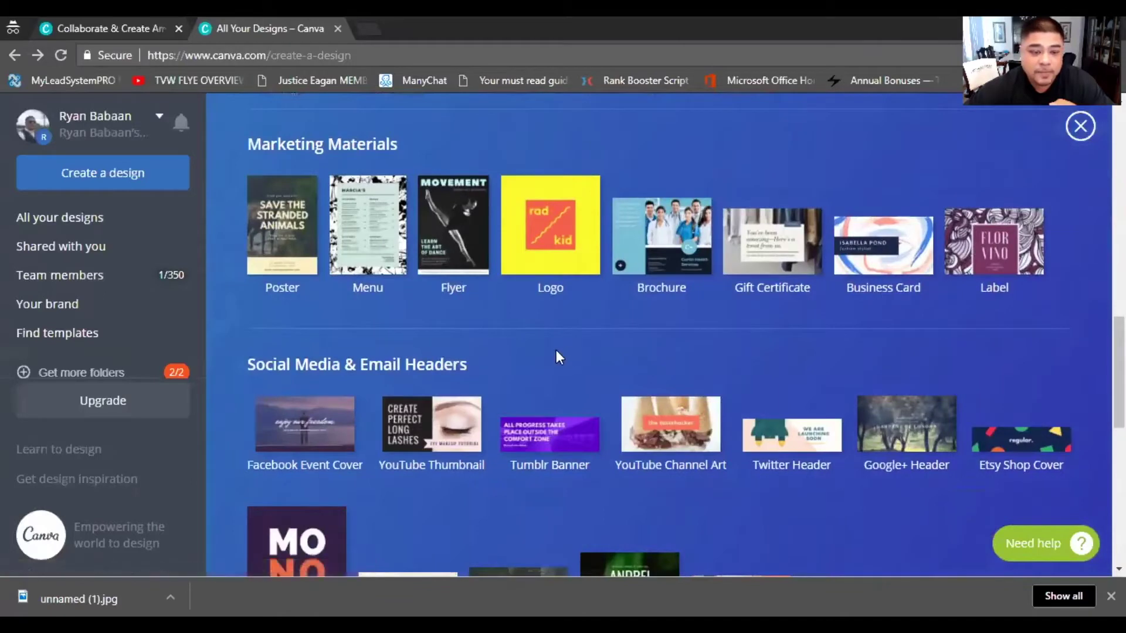
scroll(584, 354, "down", 2)
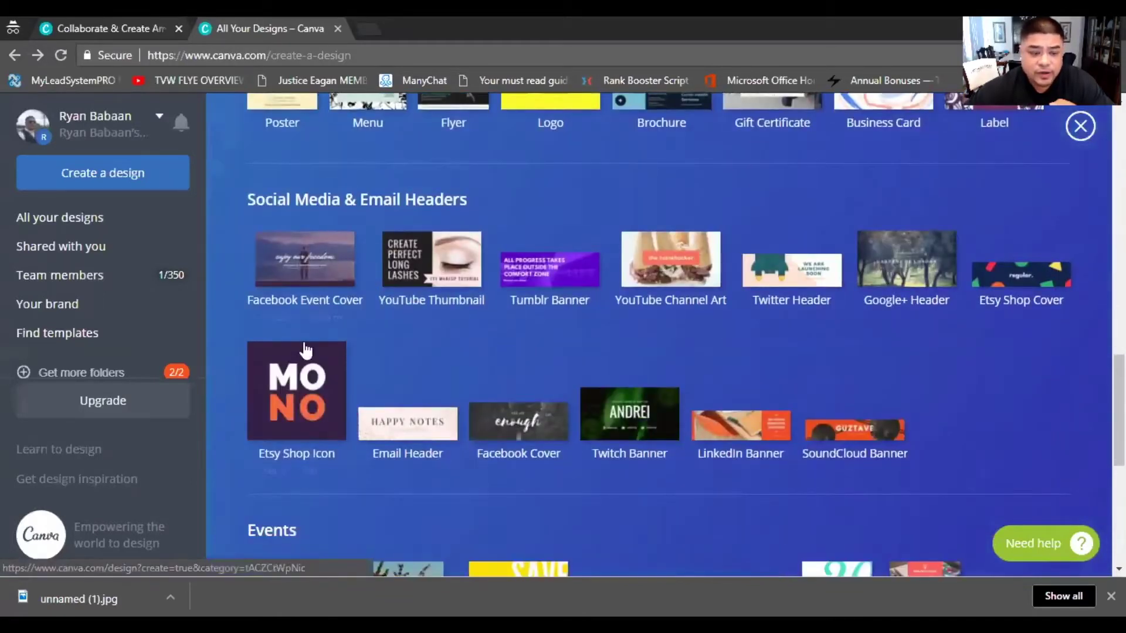
scroll(301, 355, "down", 5)
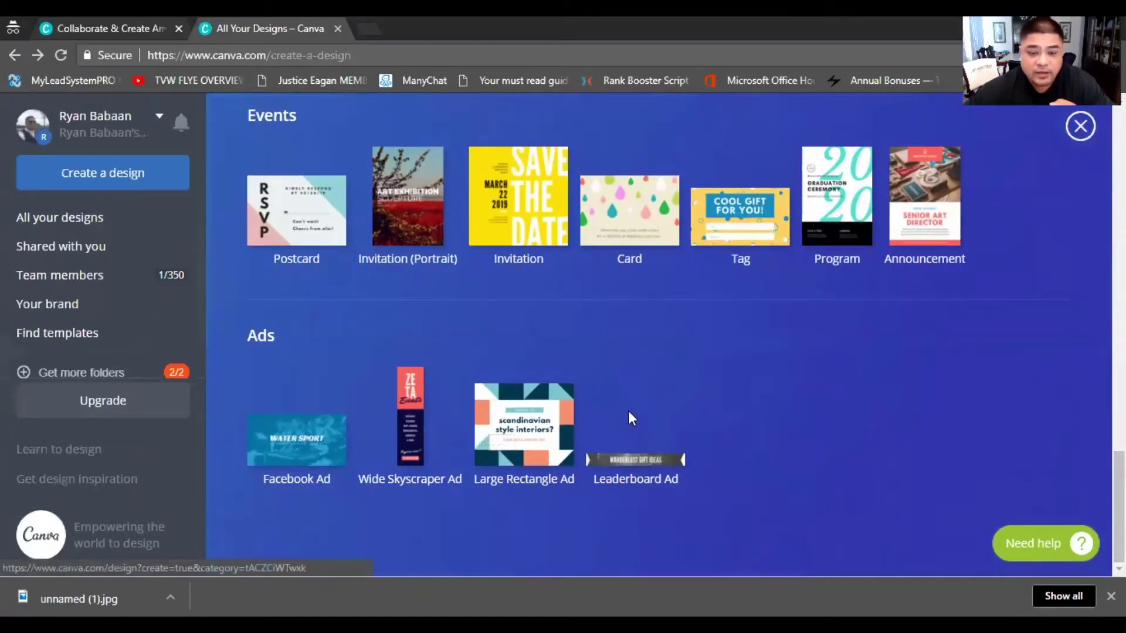
scroll(315, 347, "up", 5)
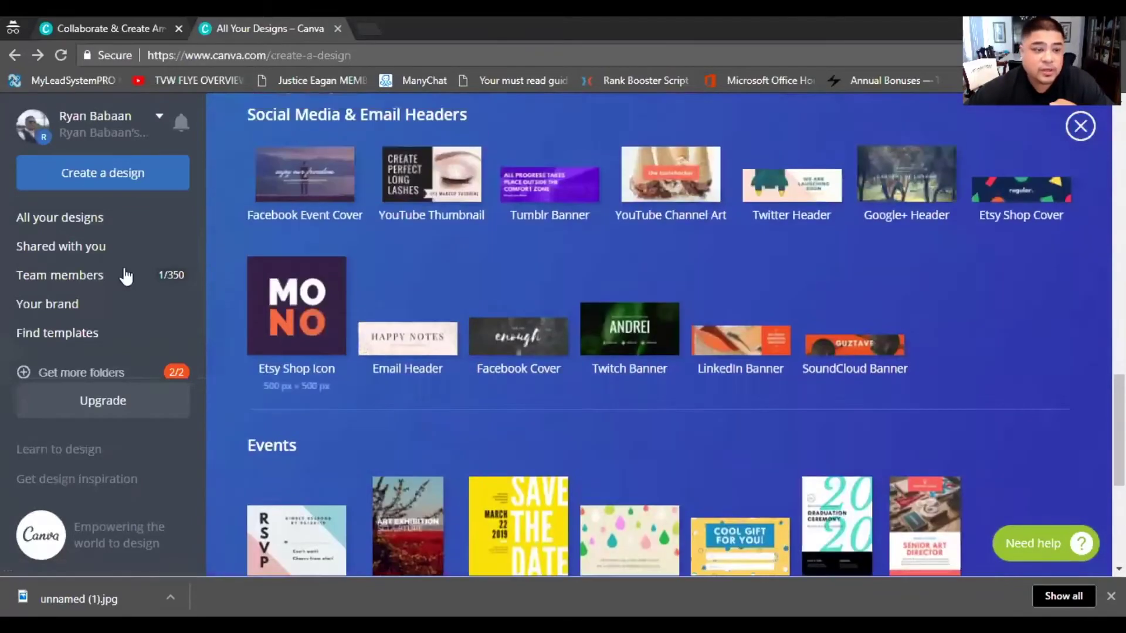
Show all existing designs and look through the thumbnails, channel art, Facebook posts and quote graphics
left_click(52, 223)
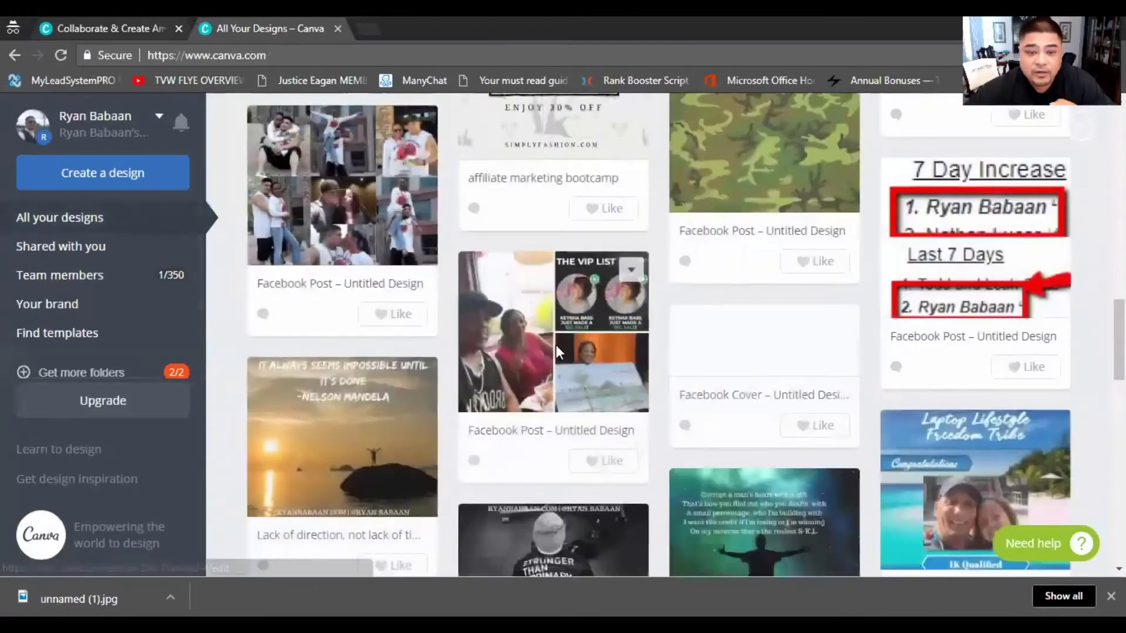
scroll(550, 347, "up", 10)
scroll(551, 347, "down", 5)
scroll(858, 276, "up", 3)
scroll(411, 405, "down", 2)
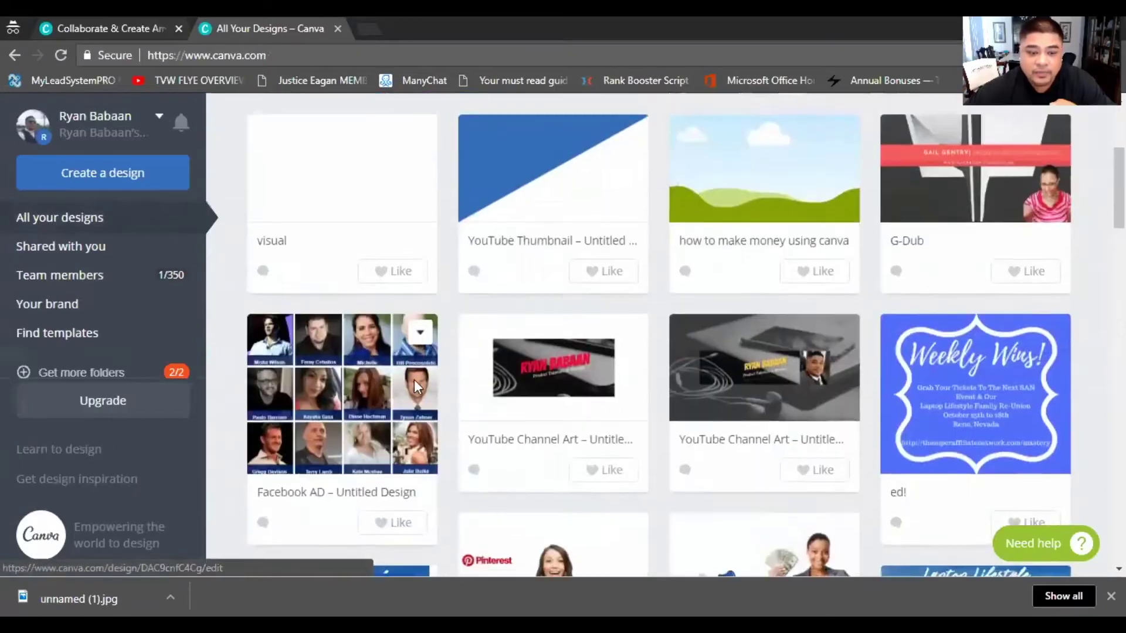
scroll(818, 387, "down", 1)
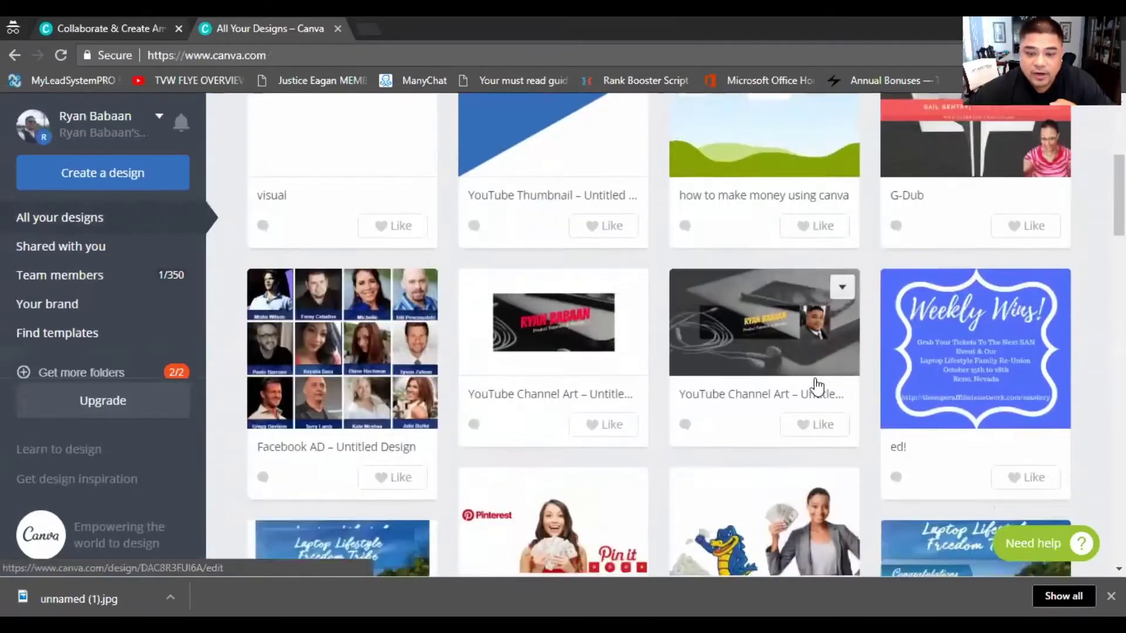
scroll(818, 387, "down", 4)
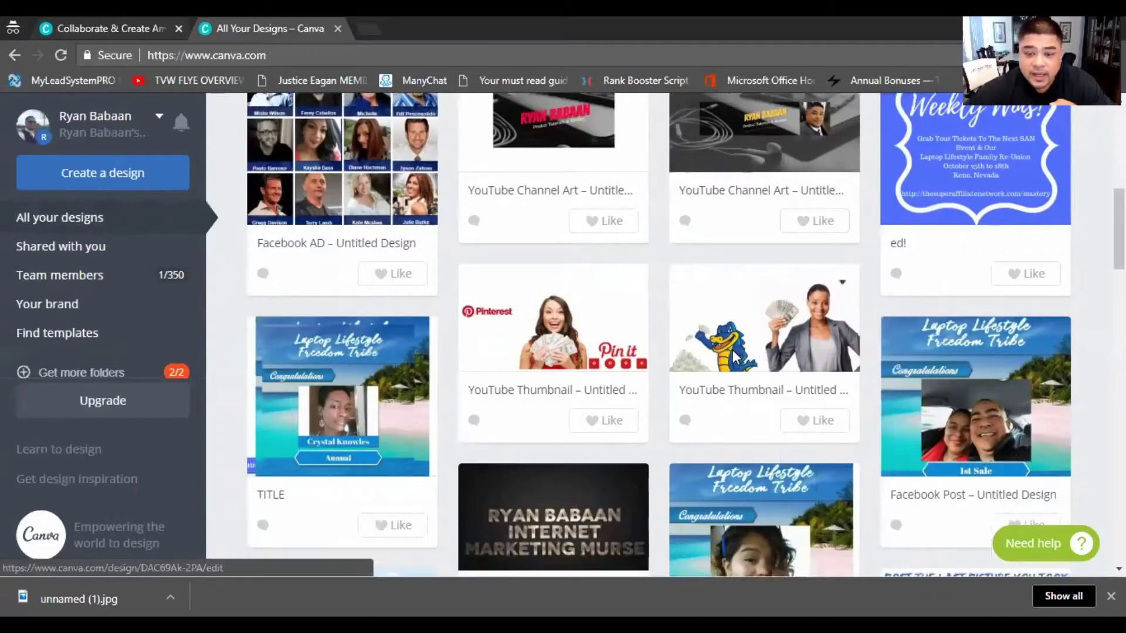
scroll(726, 347, "down", 3)
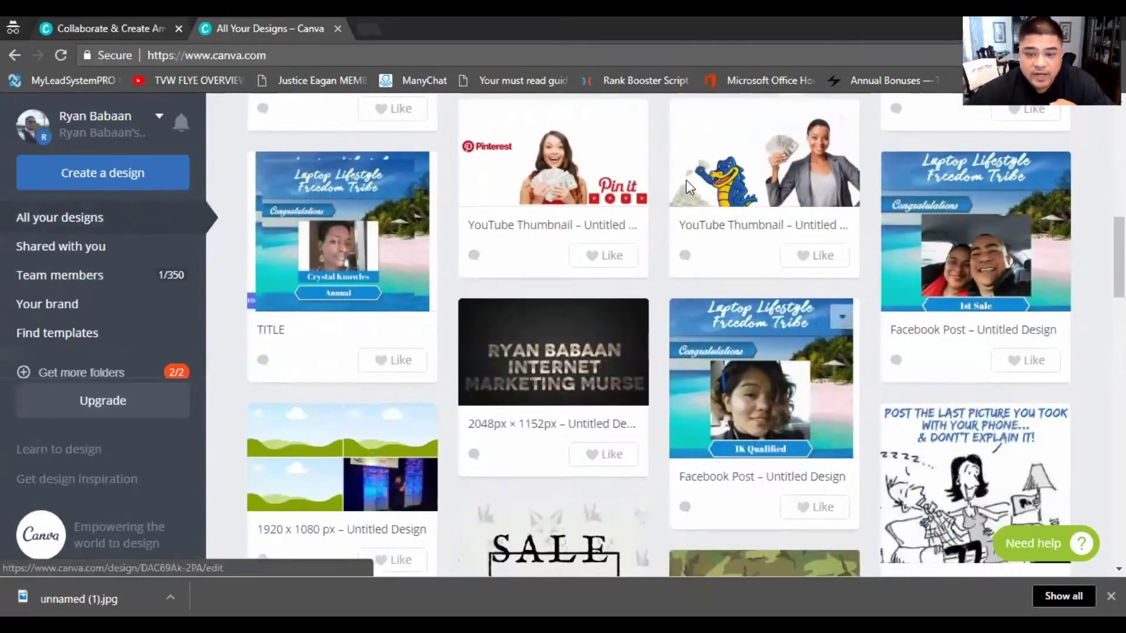
scroll(649, 362, "down", 3)
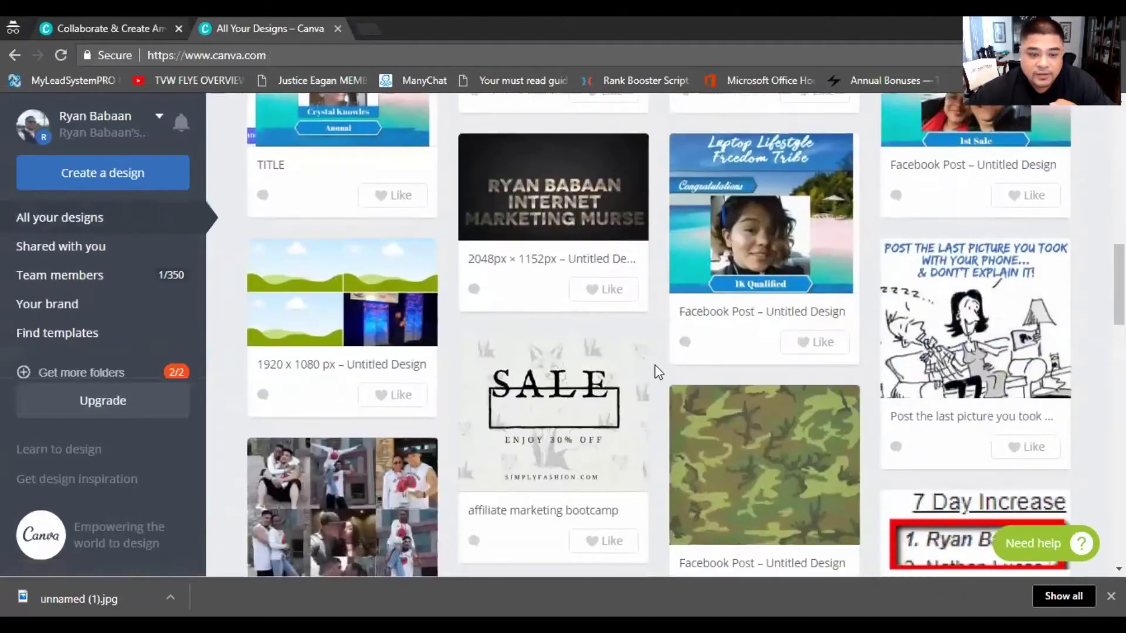
scroll(658, 371, "down", 15)
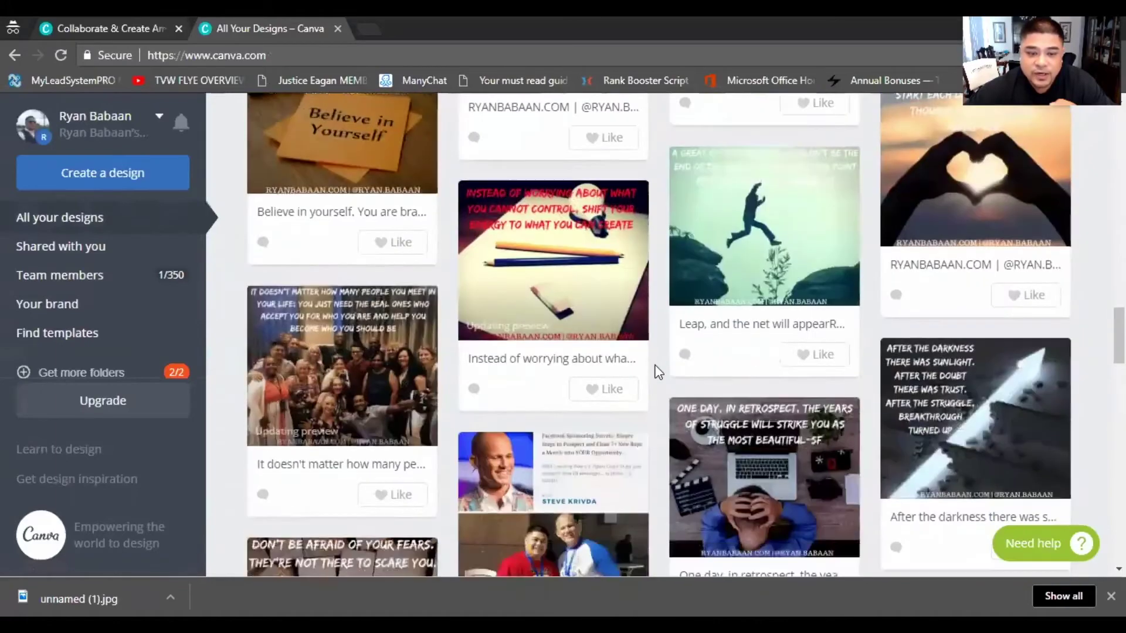
scroll(658, 371, "up", 2)
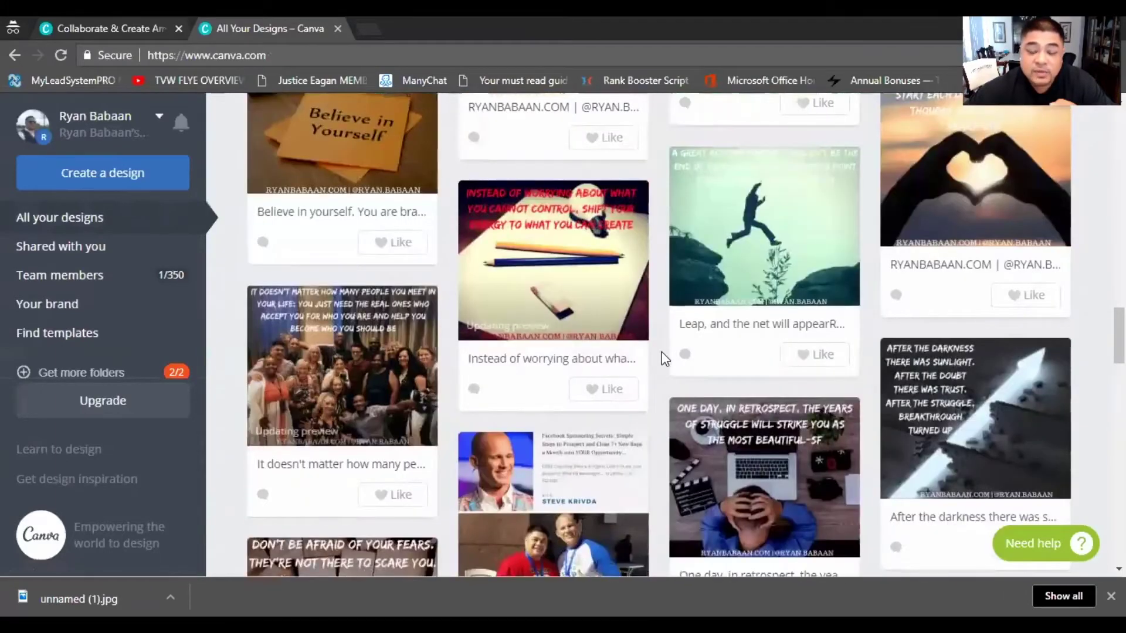
scroll(665, 357, "down", 4)
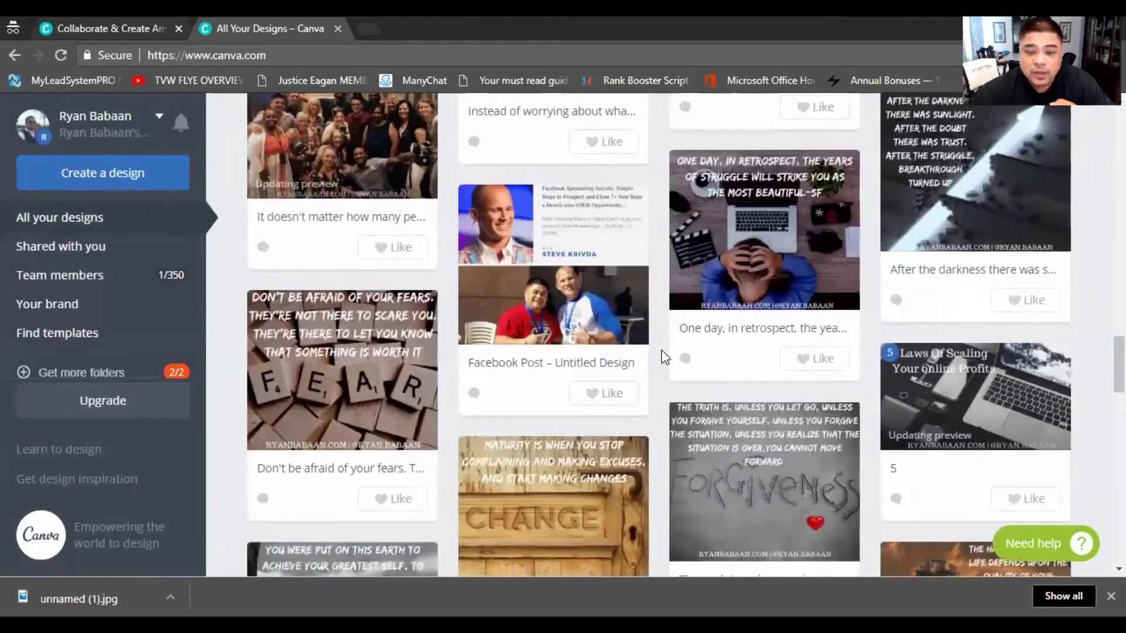
scroll(664, 357, "up", 1)
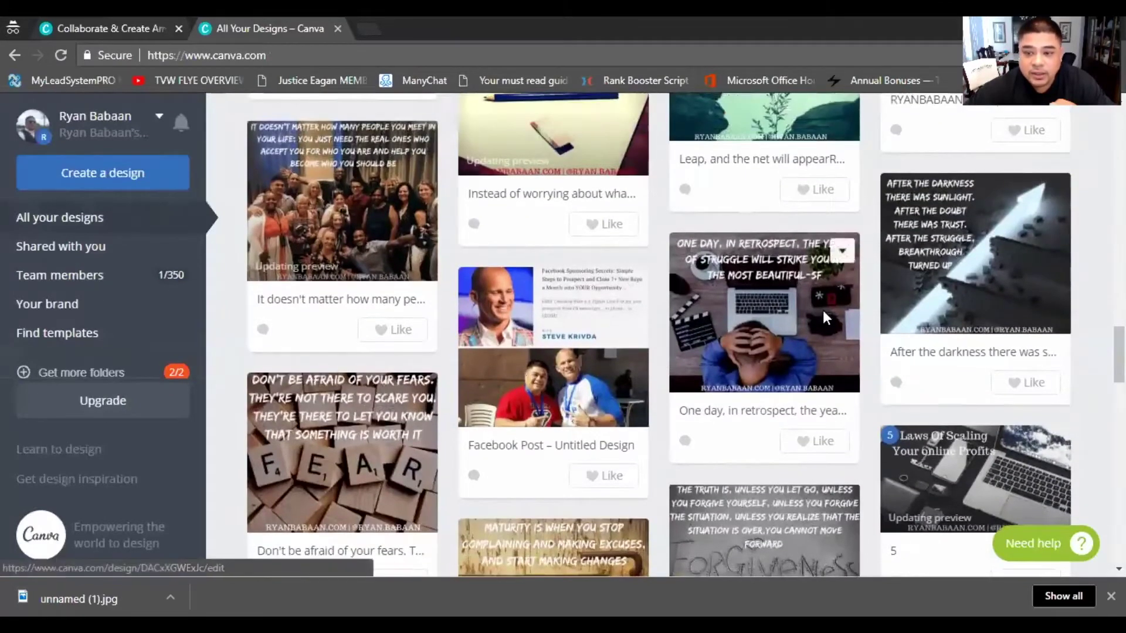
View the "After the darkness there was sunlight" design in the editor, close it, and look through more quote graphics
left_click(942, 258)
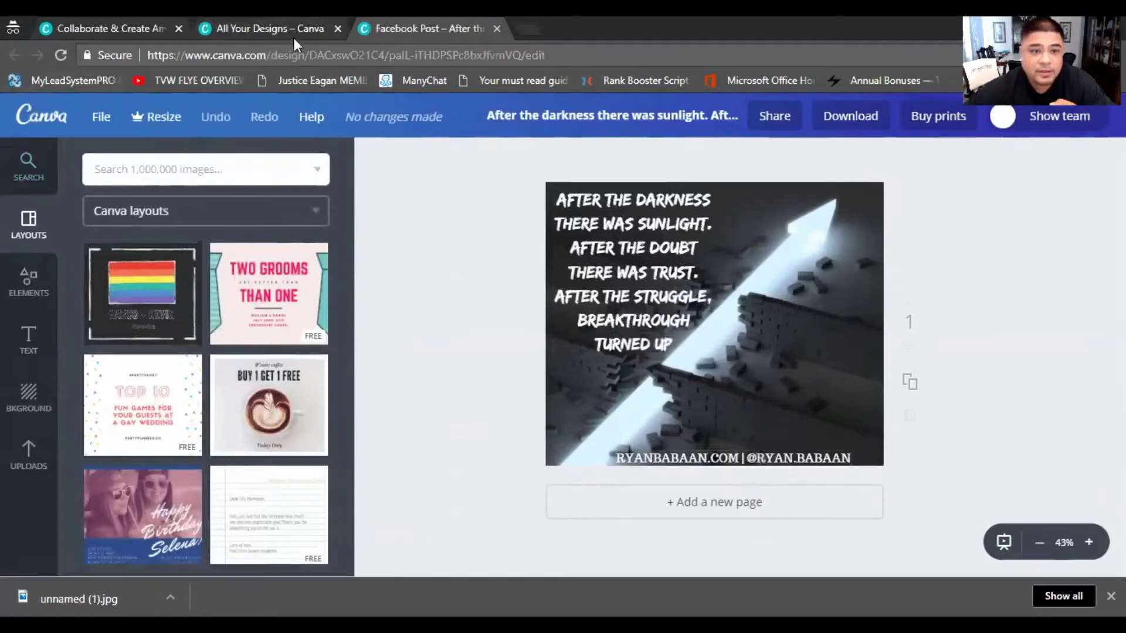
left_click(497, 29)
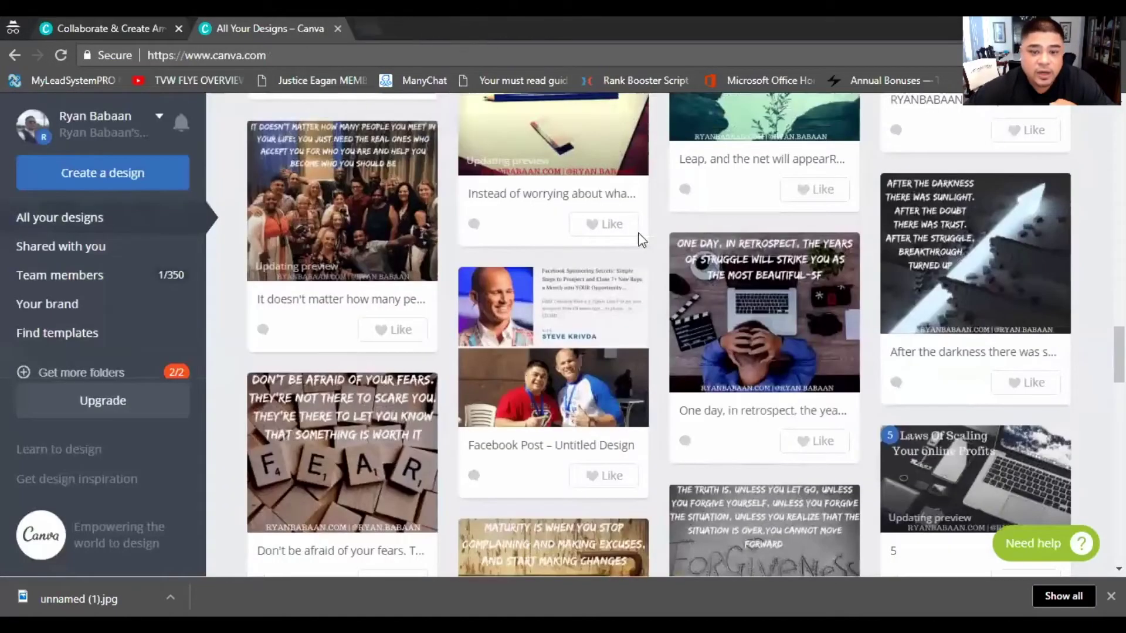
scroll(660, 300, "down", 6)
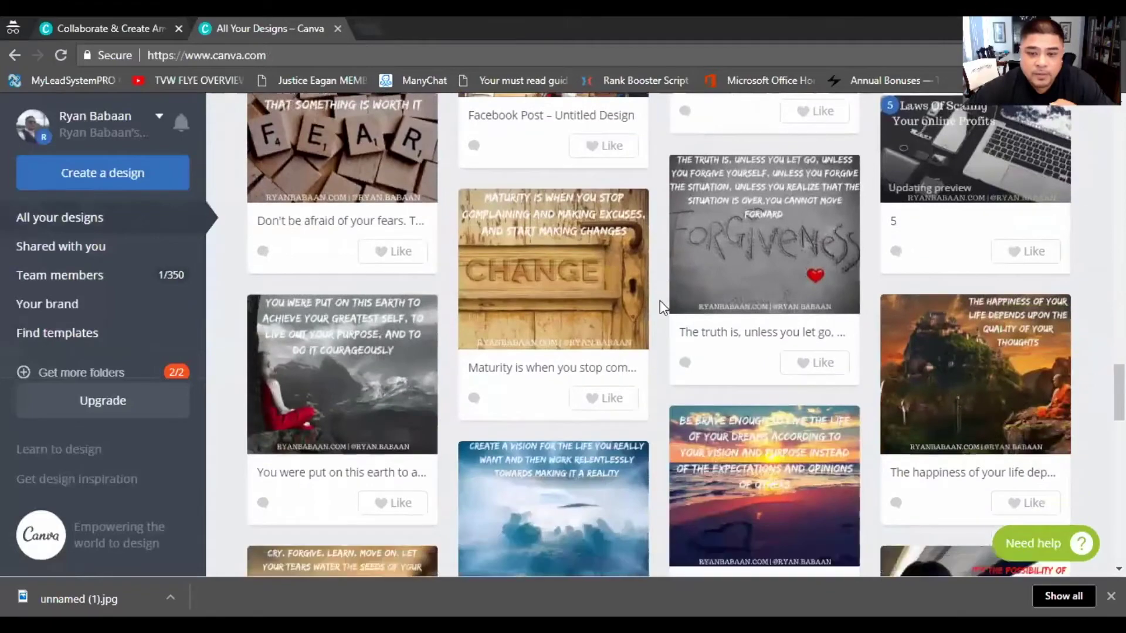
scroll(659, 300, "down", 2)
scroll(660, 300, "down", 1)
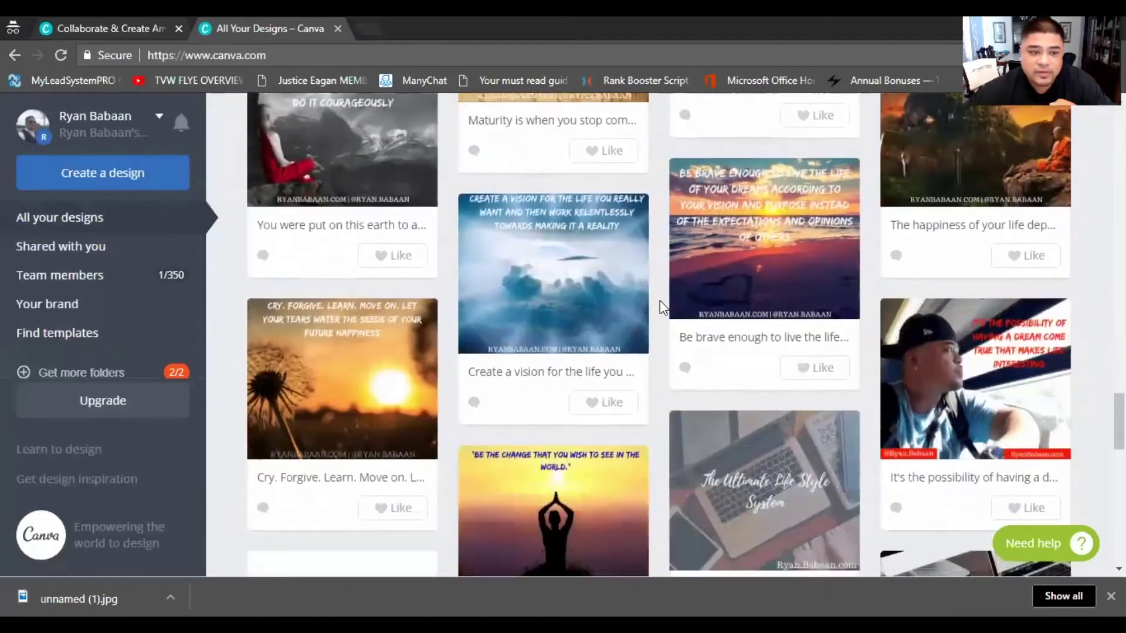
scroll(659, 300, "down", 3)
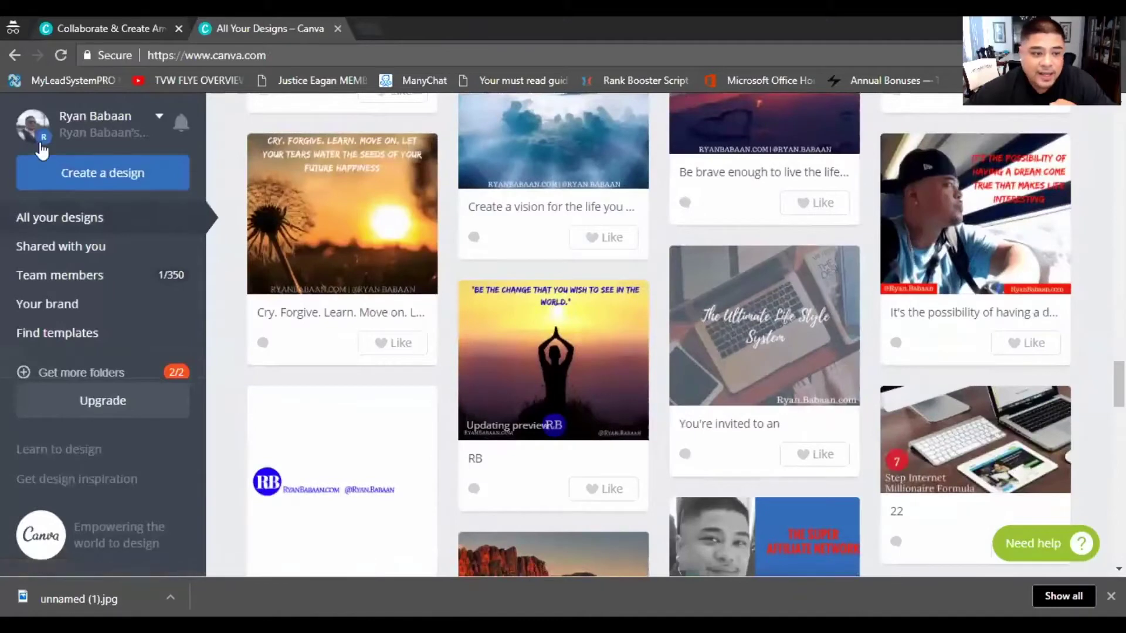
Create a new YouTube Thumbnail design and look through the Canva layouts available for it
left_click(66, 175)
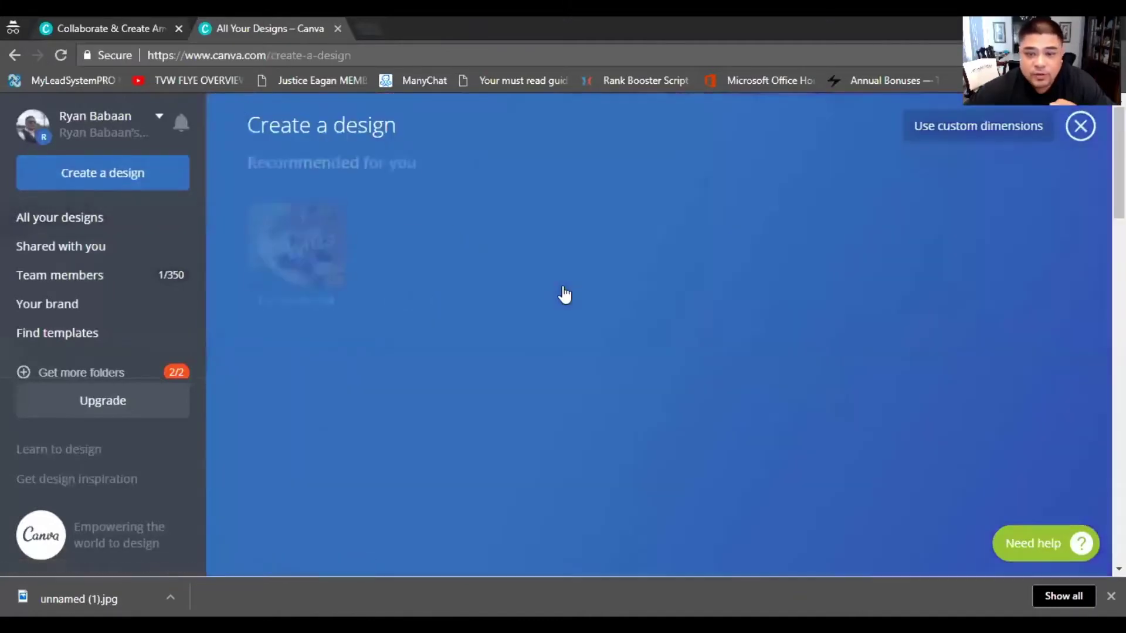
left_click(720, 267)
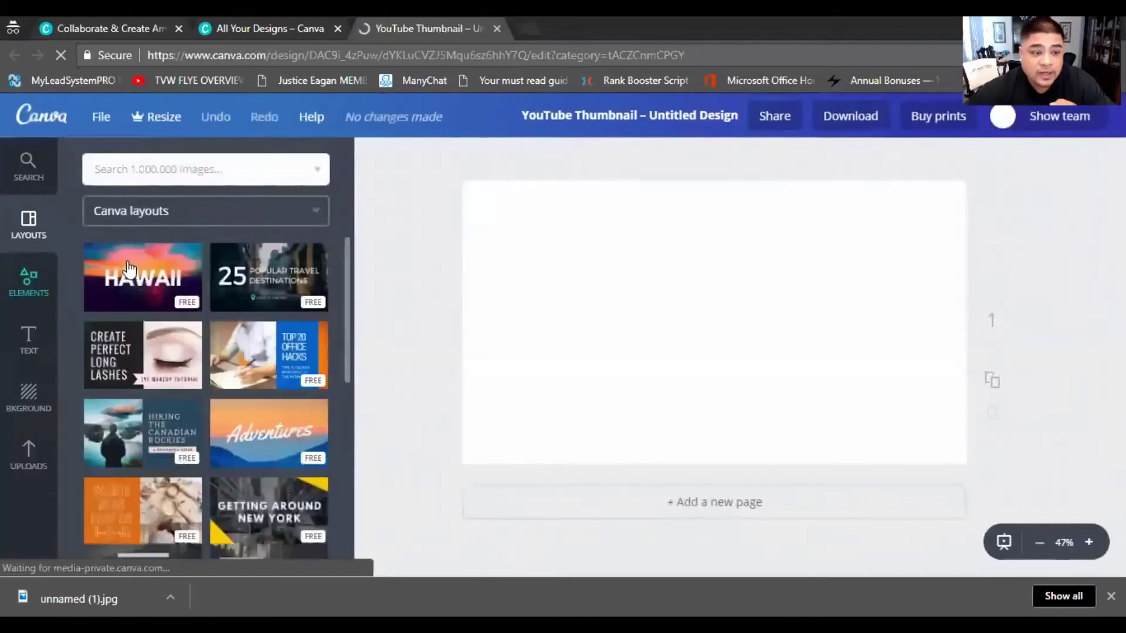
scroll(200, 330, "down", 5)
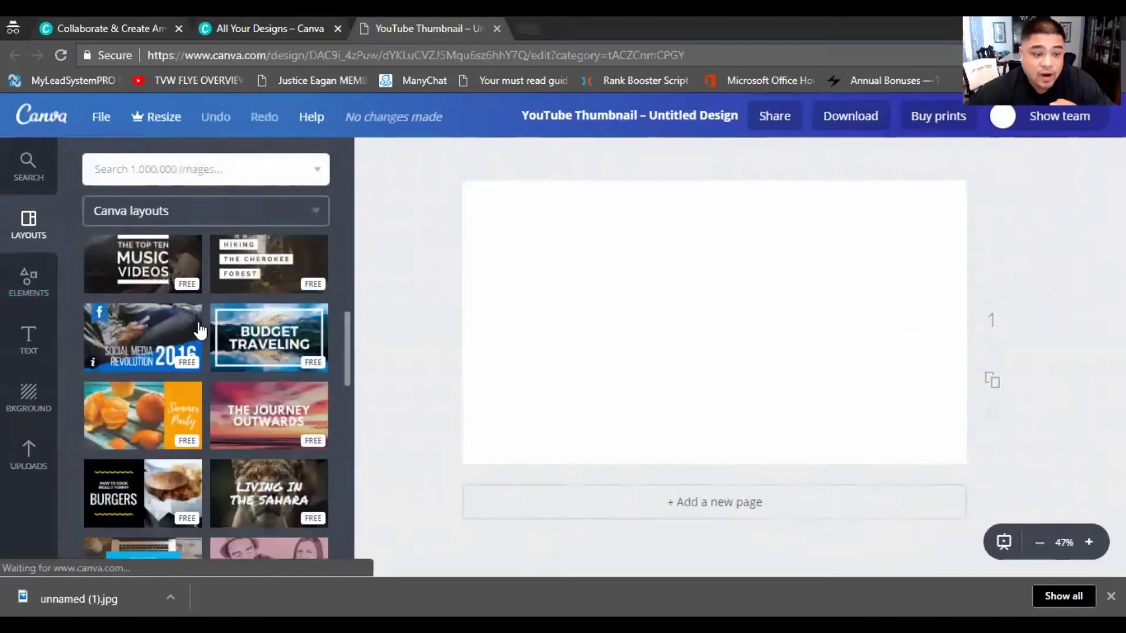
scroll(200, 330, "down", 4)
scroll(199, 330, "down", 8)
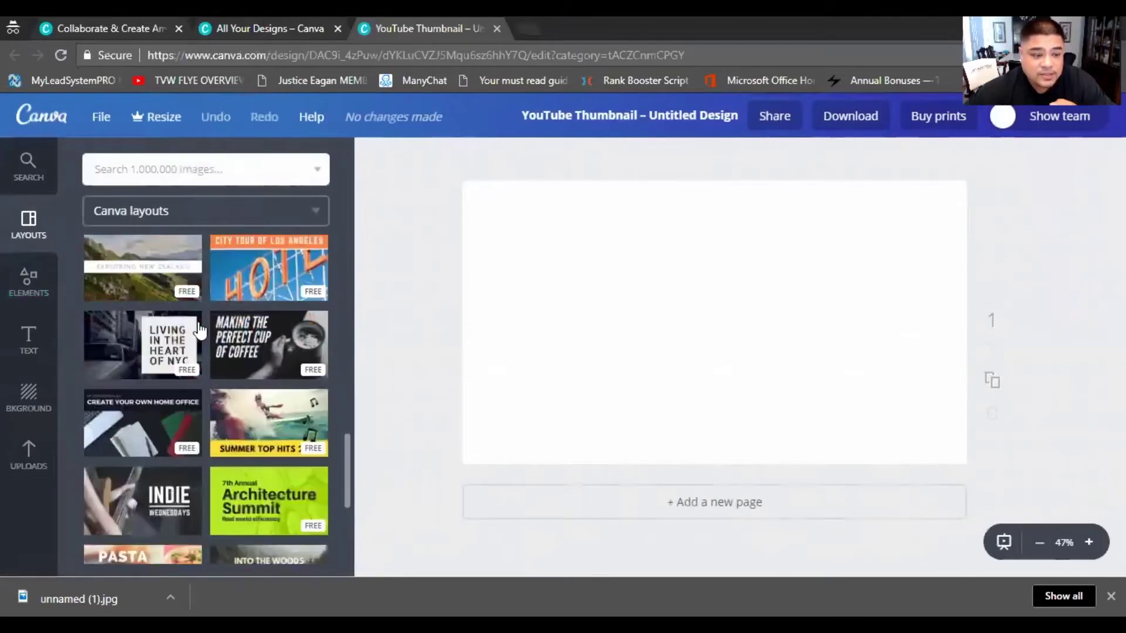
Search the image library for "canva" and look through the matching graphics
left_click(229, 174)
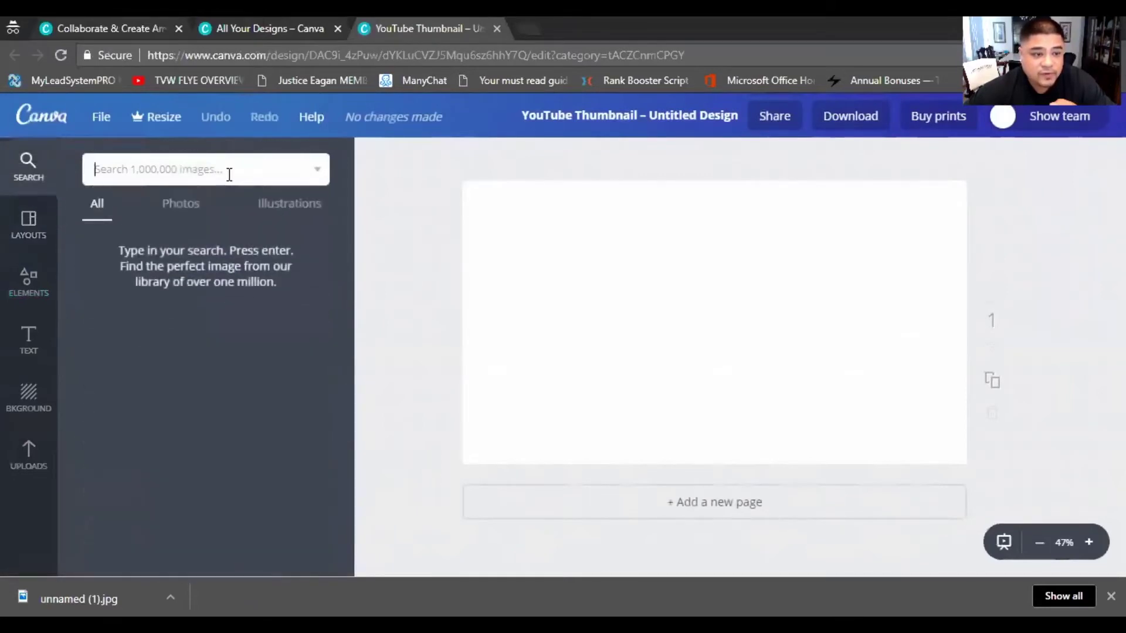
type("can")
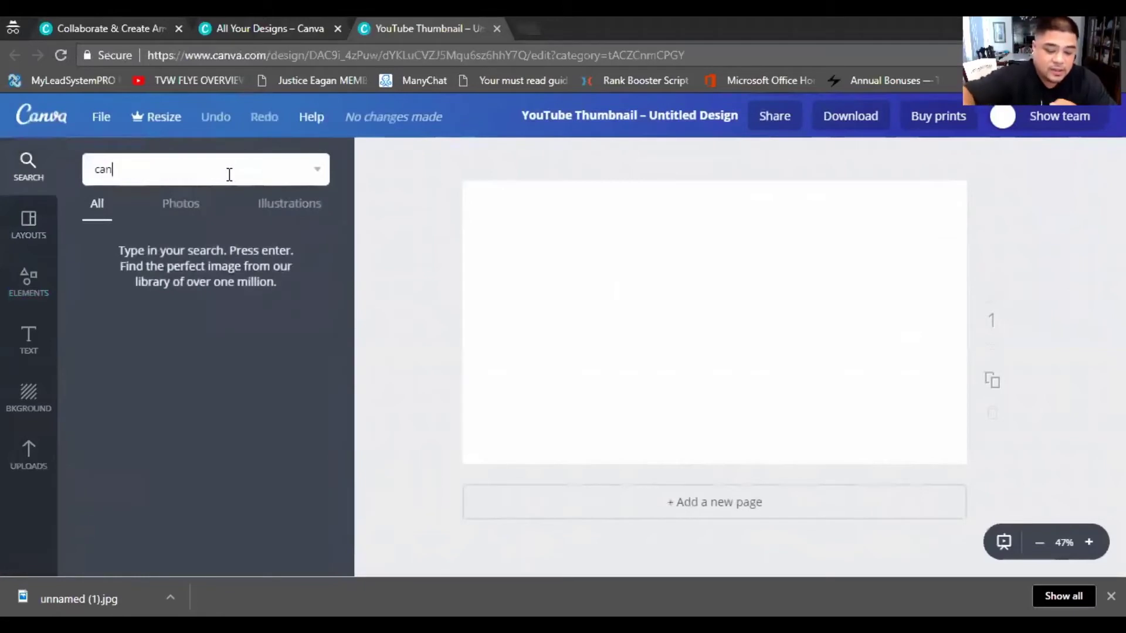
type("va")
key("Return")
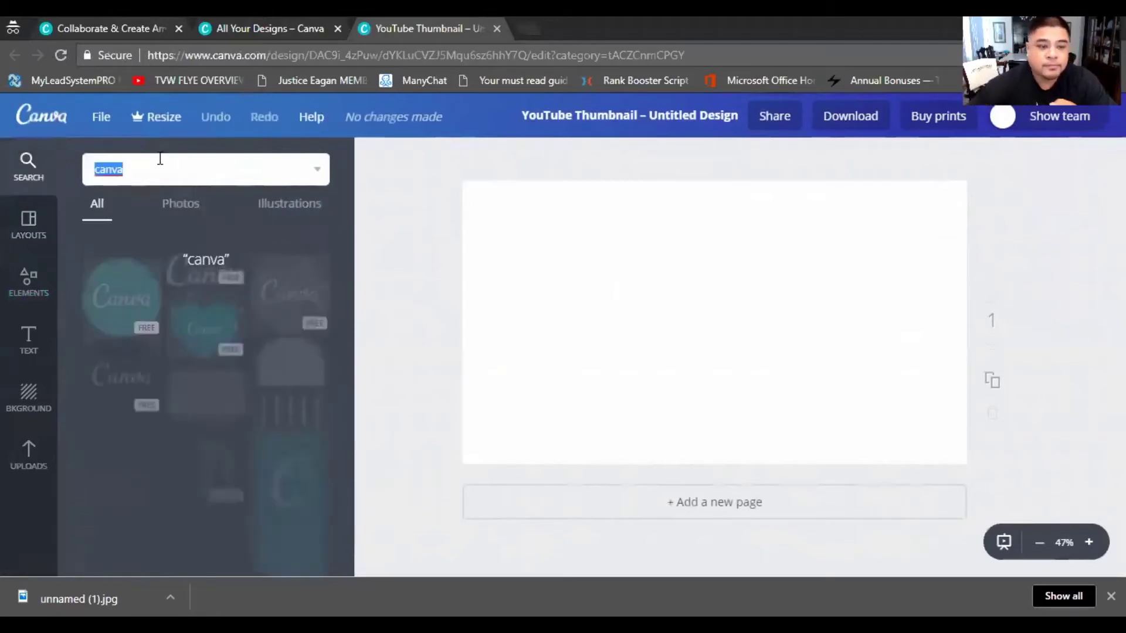
scroll(173, 301, "down", 2)
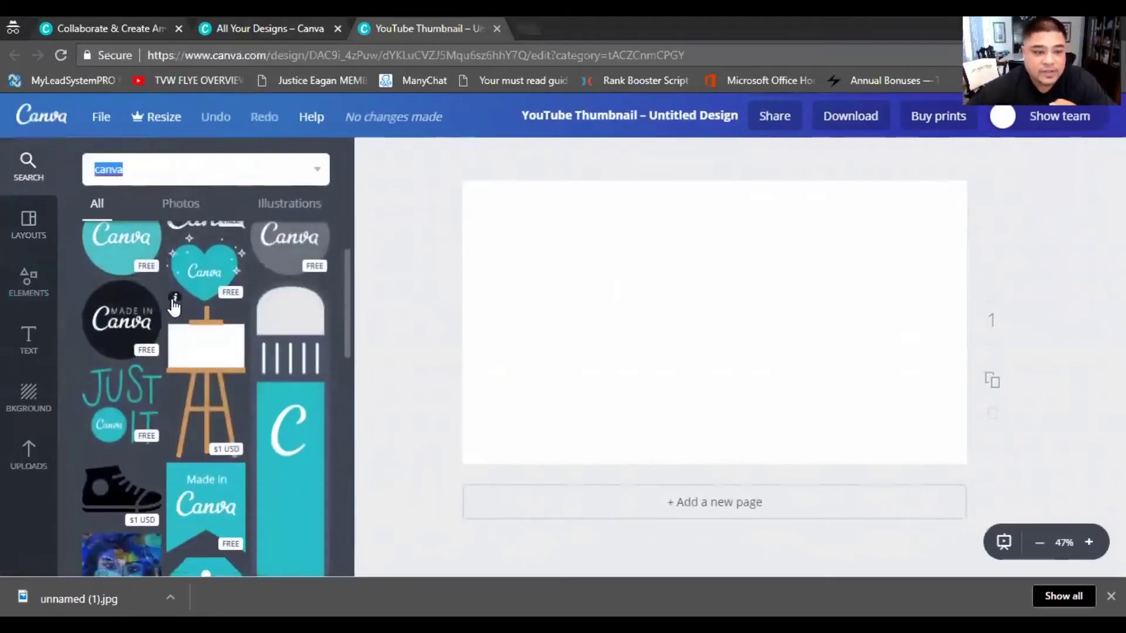
scroll(176, 411, "down", 3)
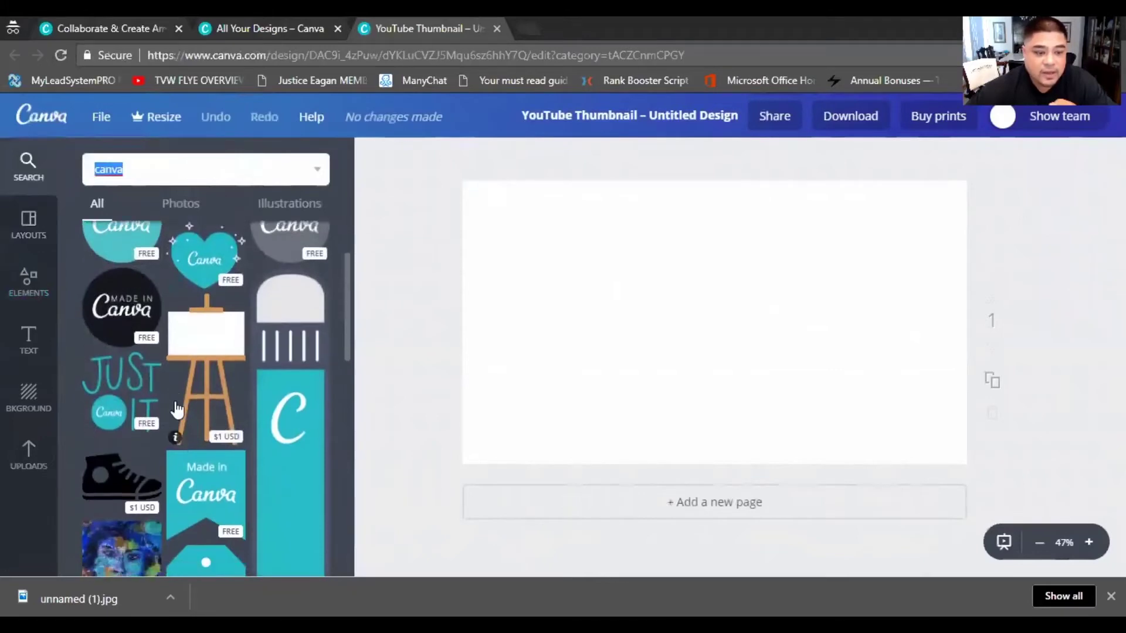
scroll(207, 405, "up", 4)
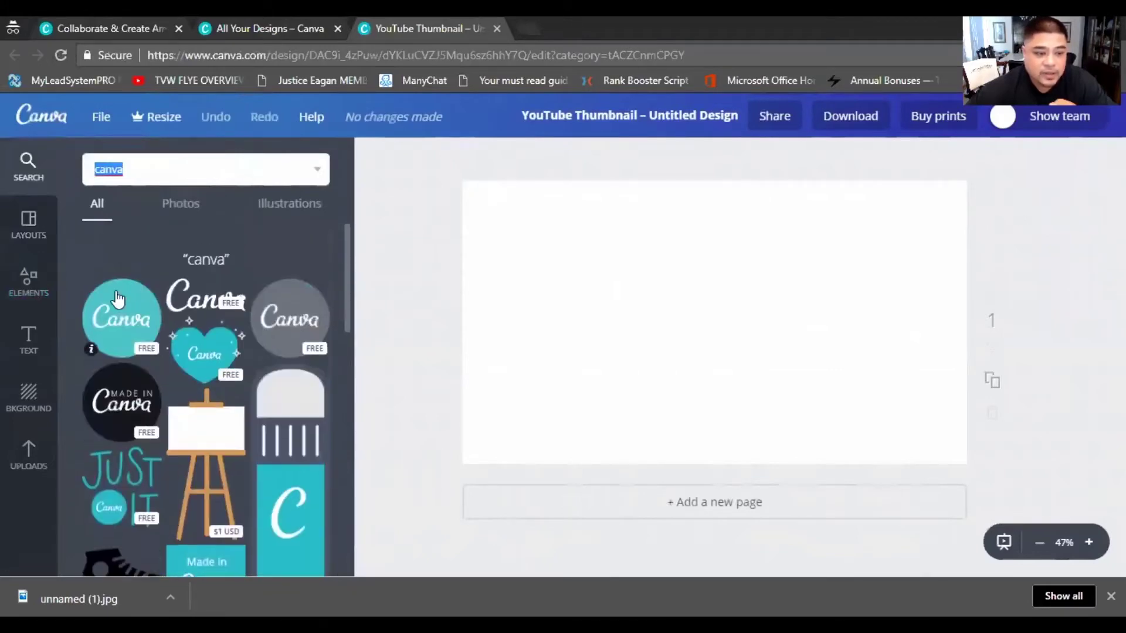
Add the round teal Canva logo to the page and position it at the page's left edge
left_click_drag(116, 318, 536, 247)
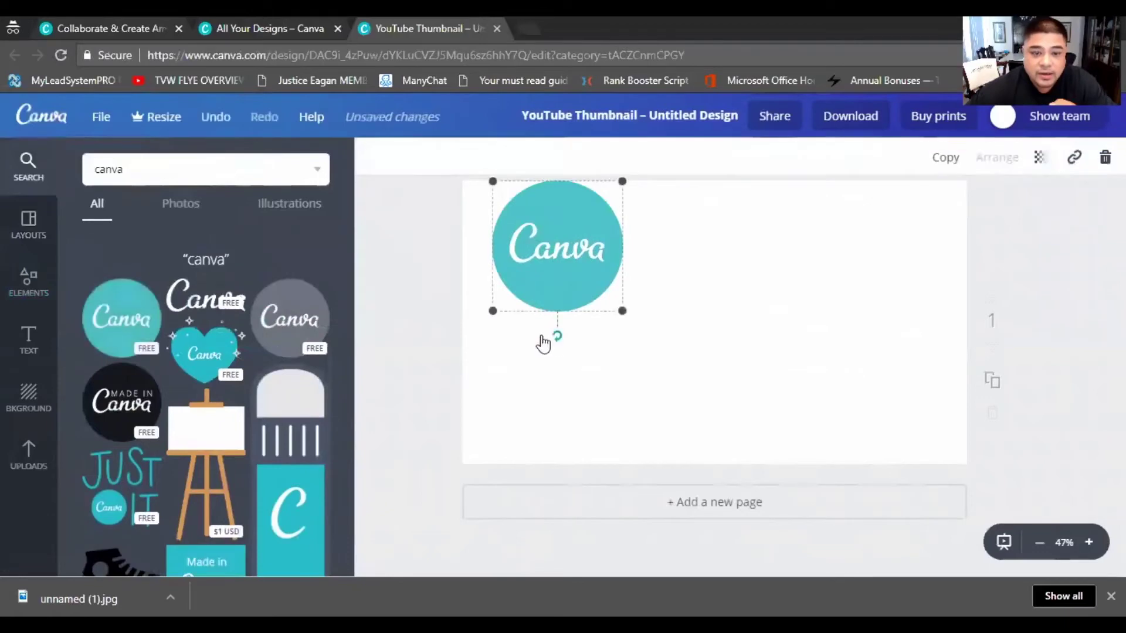
left_click(422, 271)
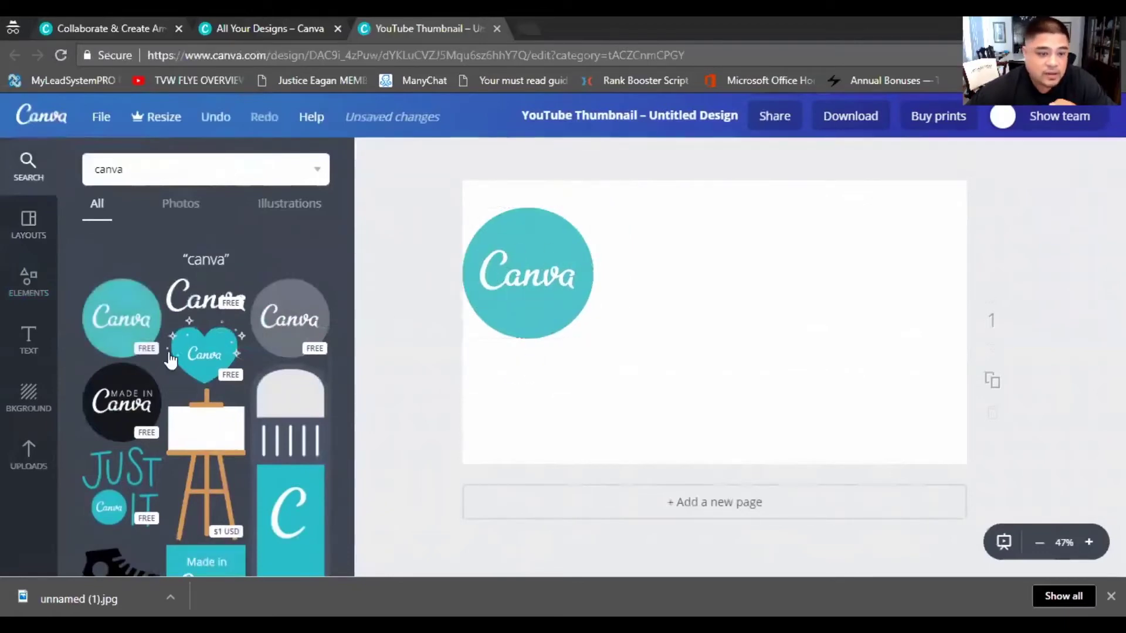
Look through the rest of the "canva" graphics and photos in the image library
scroll(134, 340, "down", 1)
scroll(223, 356, "down", 10)
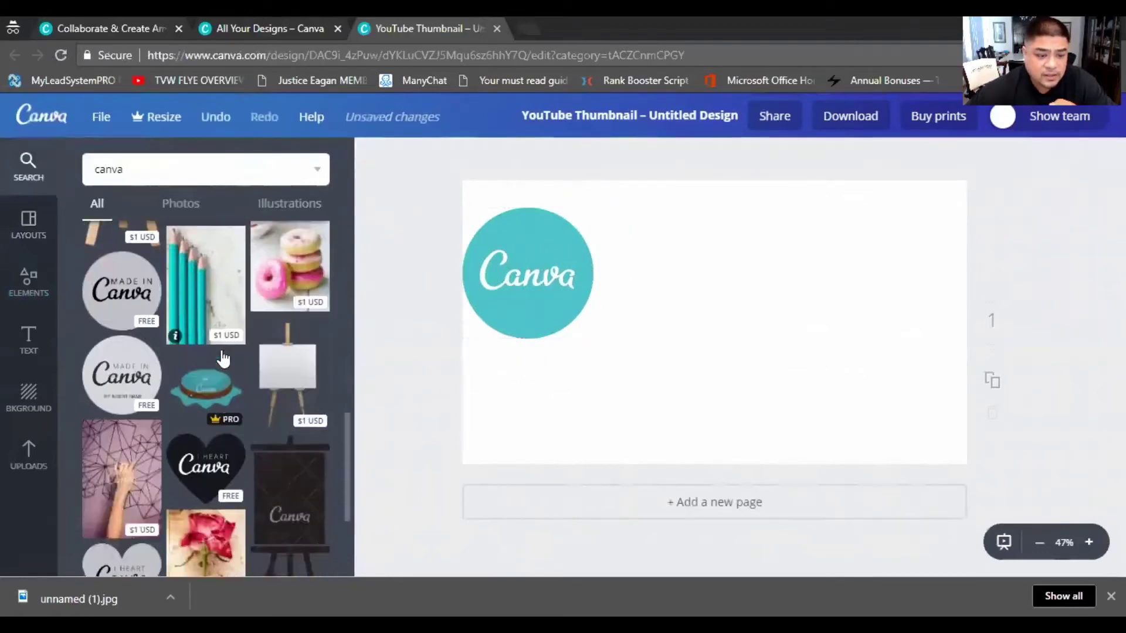
scroll(224, 357, "down", 5)
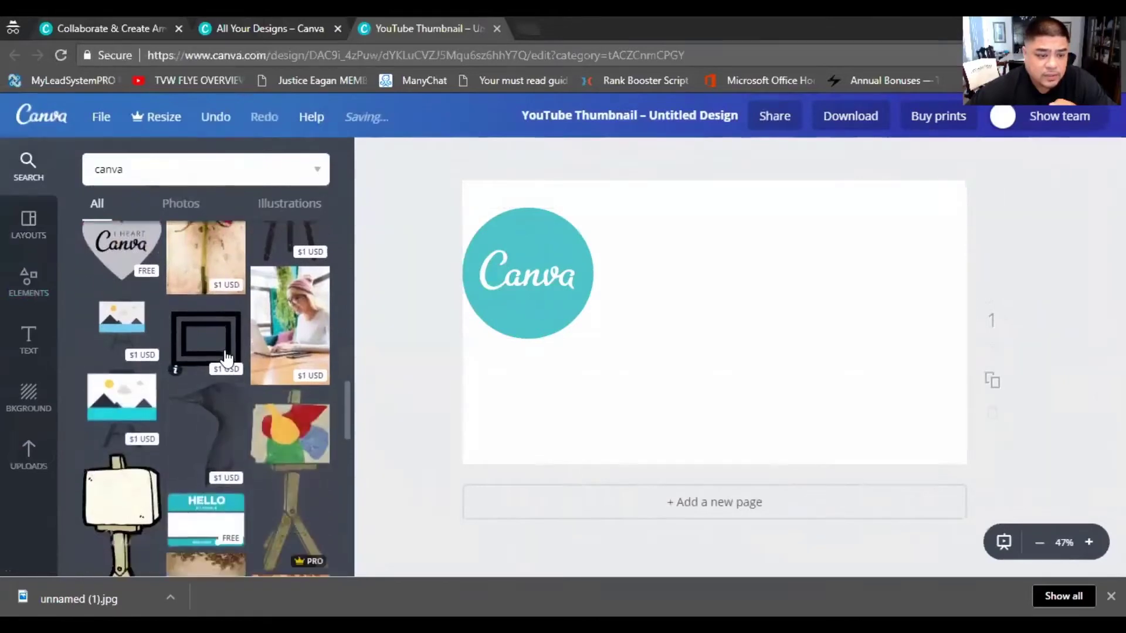
scroll(225, 355, "down", 2)
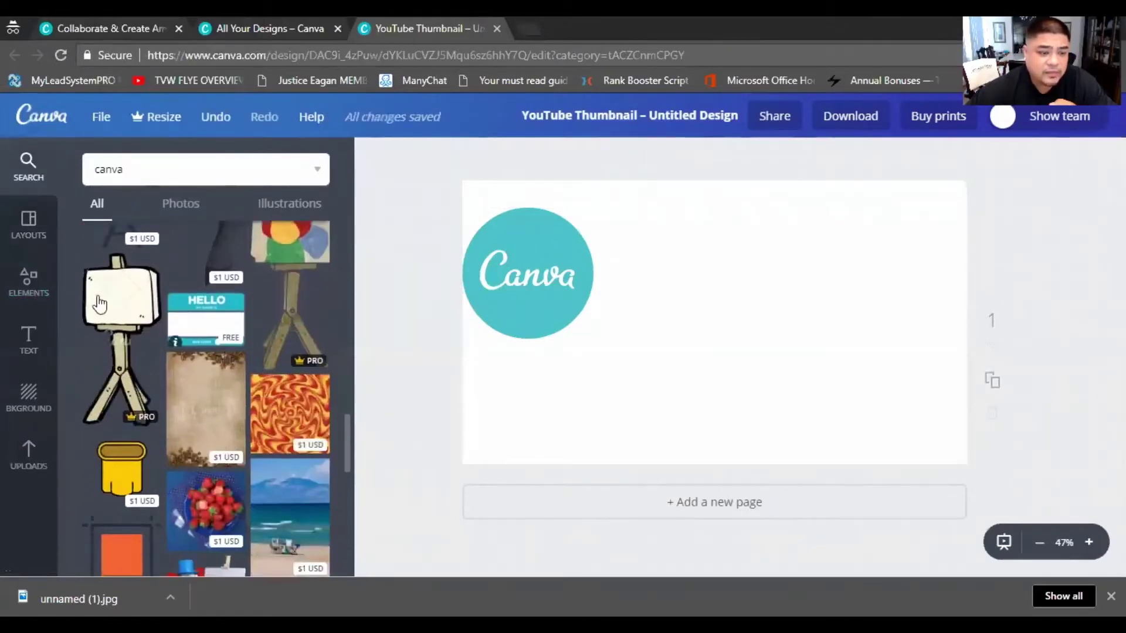
scroll(118, 329, "up", 1)
scroll(128, 352, "up", 3)
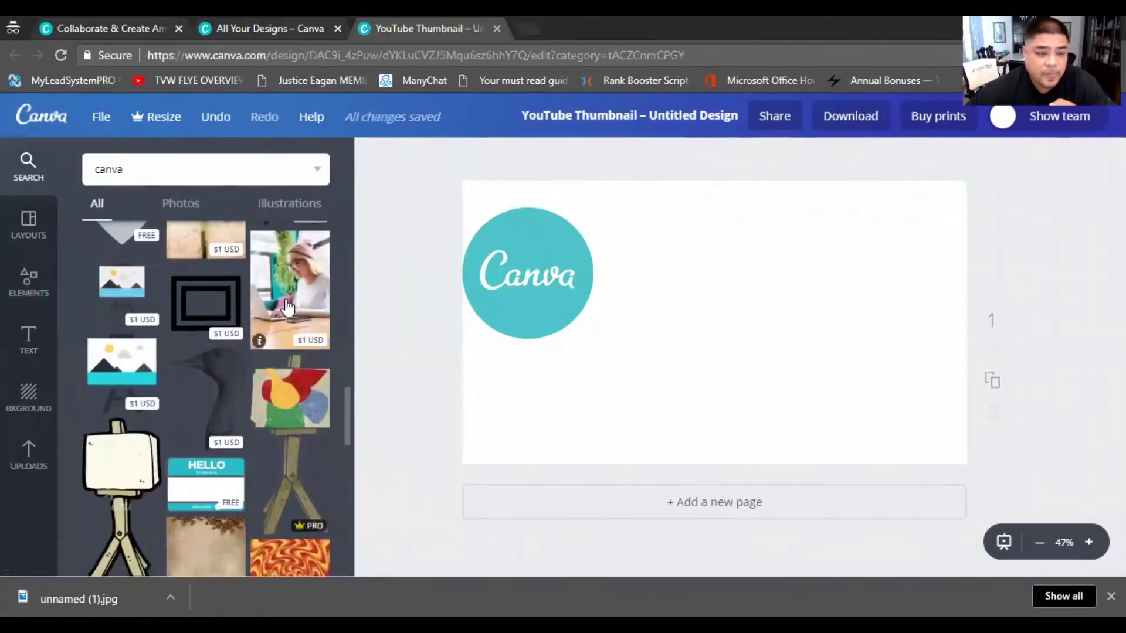
scroll(227, 337, "up", 3)
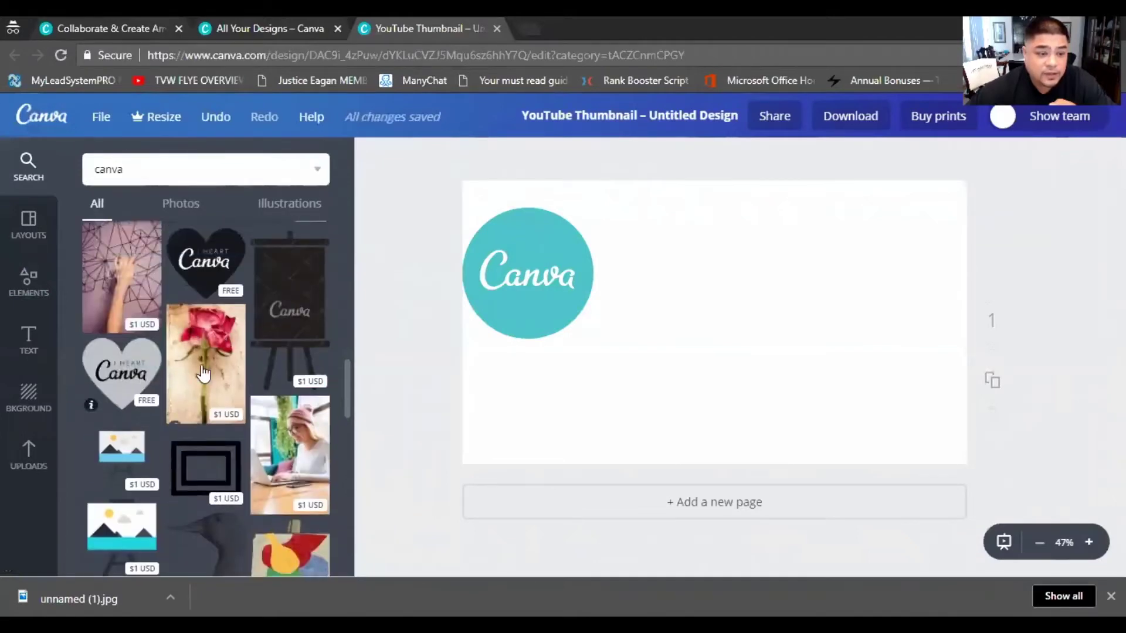
scroll(199, 334, "down", 10)
scroll(219, 324, "up", 10)
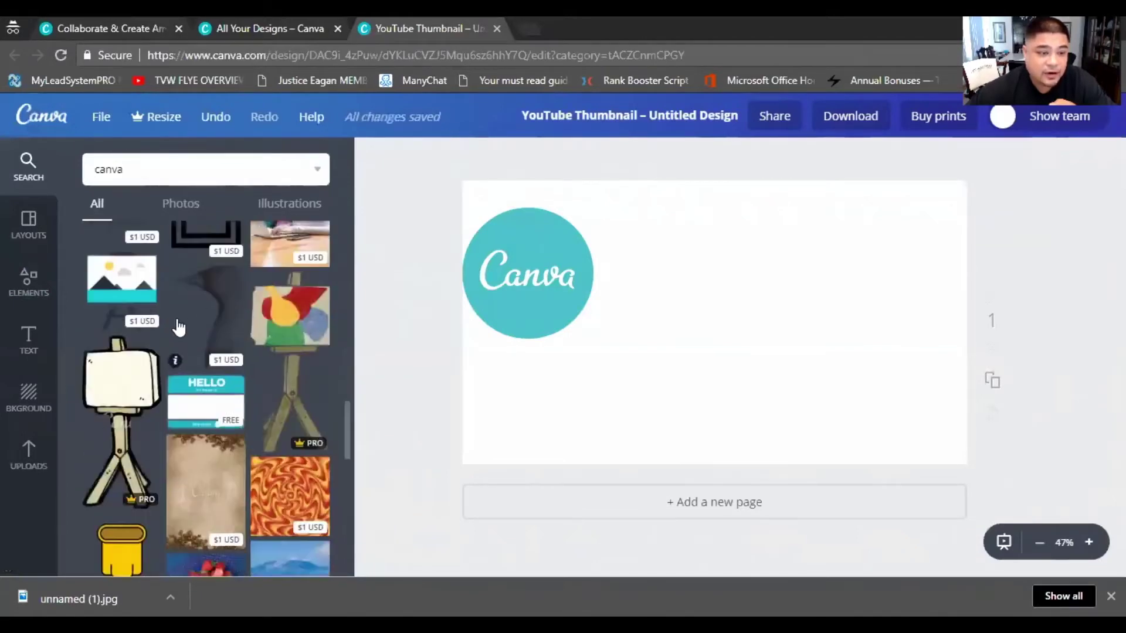
scroll(150, 380, "down", 10)
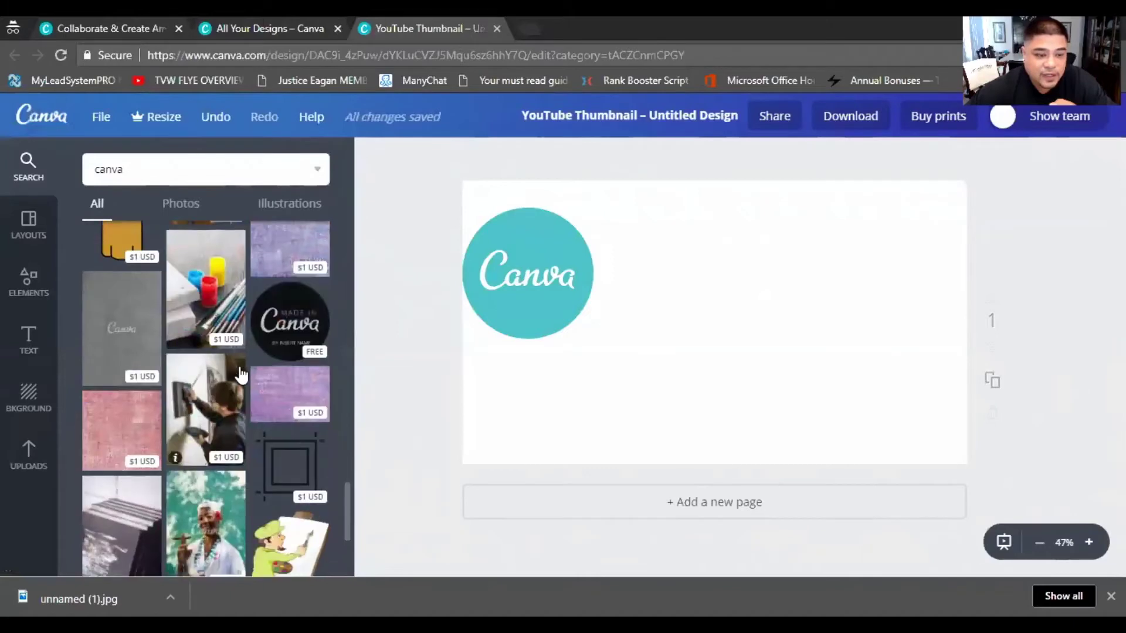
scroll(240, 372, "down", 5)
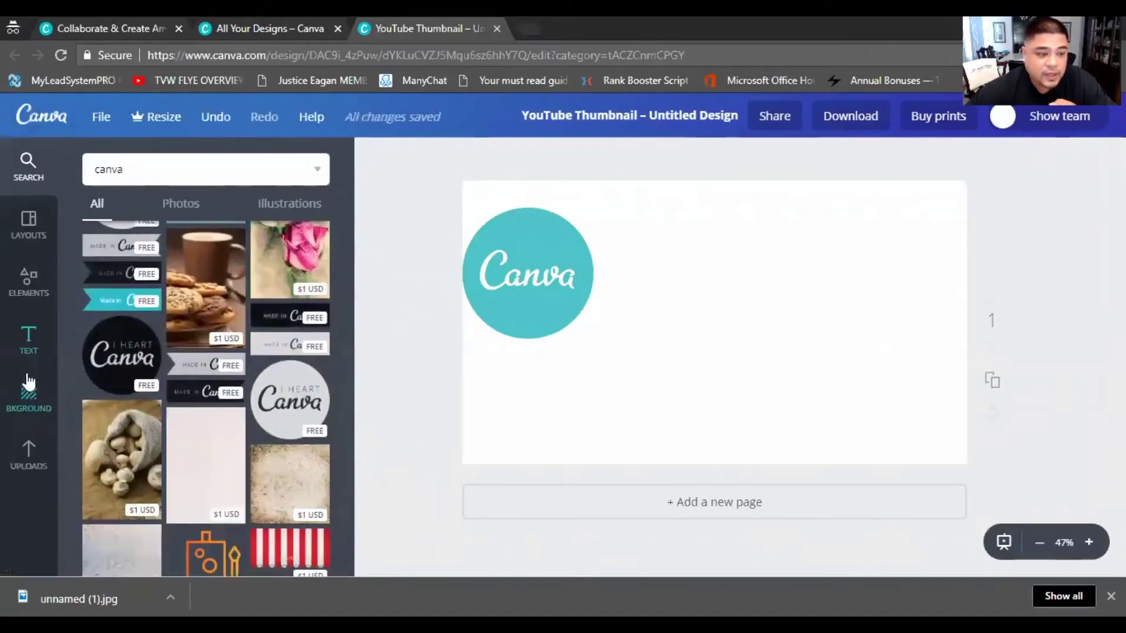
Look through the Canva layouts available for YouTube thumbnails
left_click(30, 222)
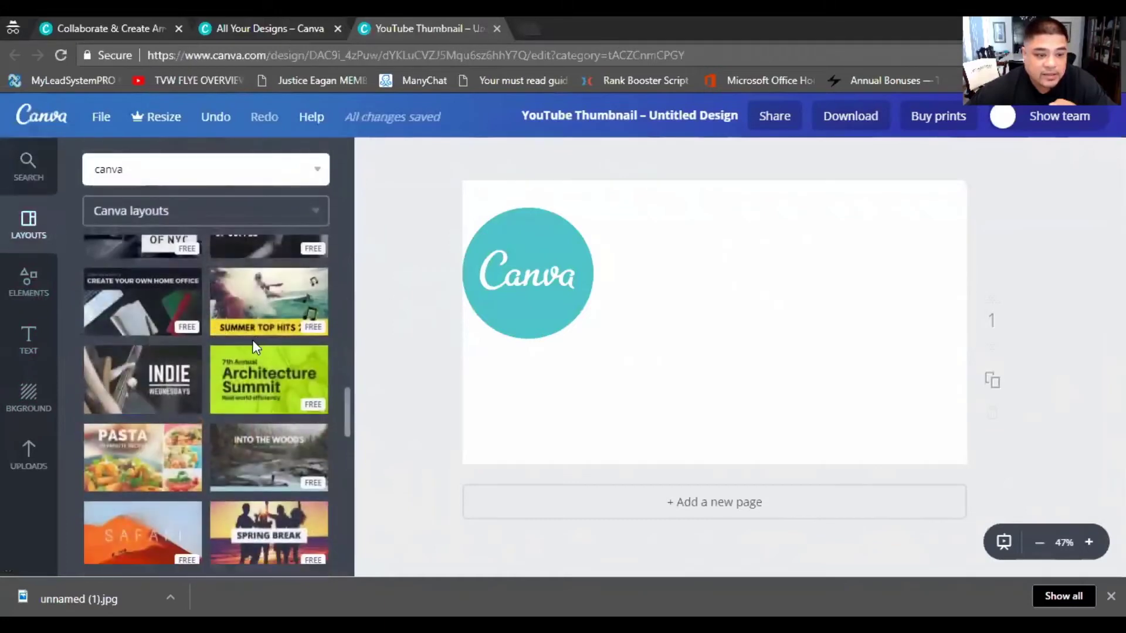
scroll(256, 344, "down", 5)
scroll(198, 435, "down", 8)
scroll(198, 435, "down", 2)
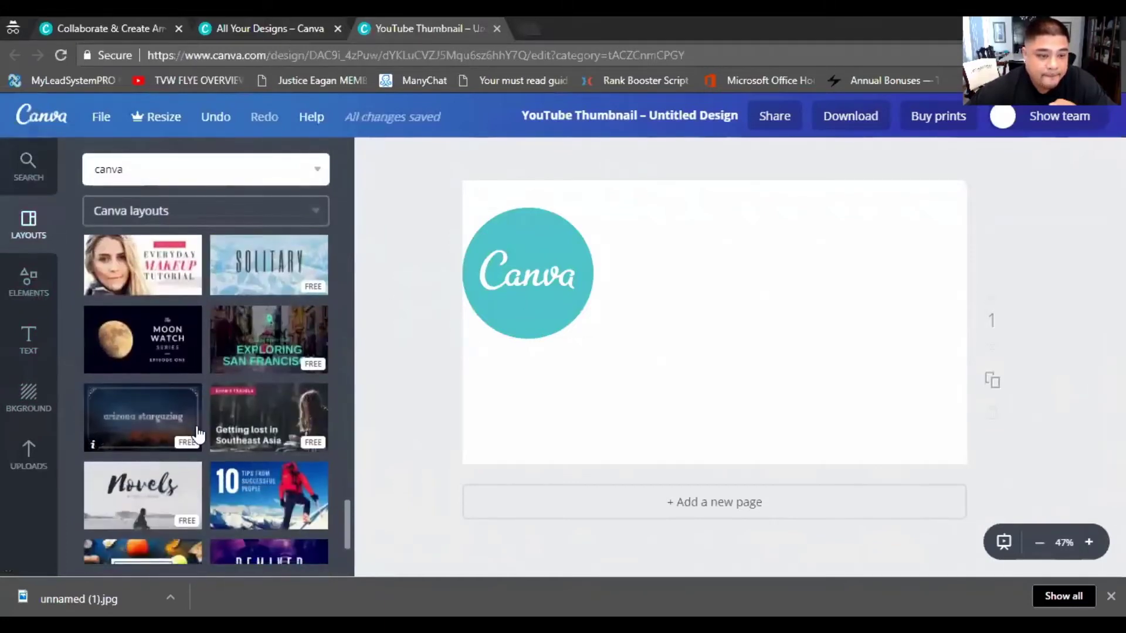
scroll(198, 435, "down", 10)
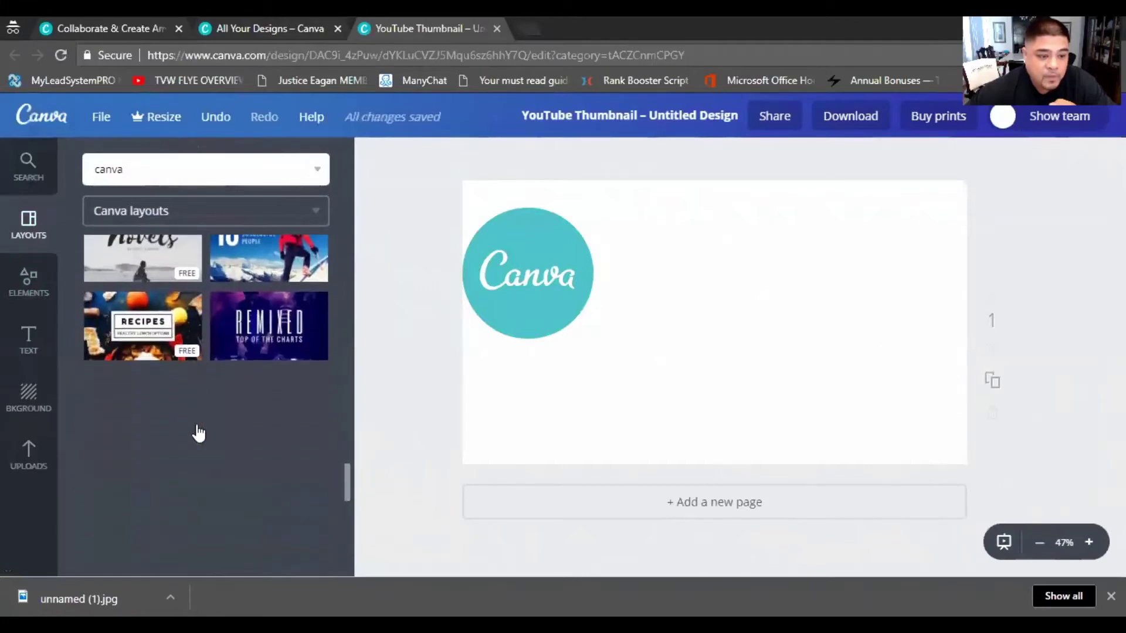
scroll(198, 434, "down", 5)
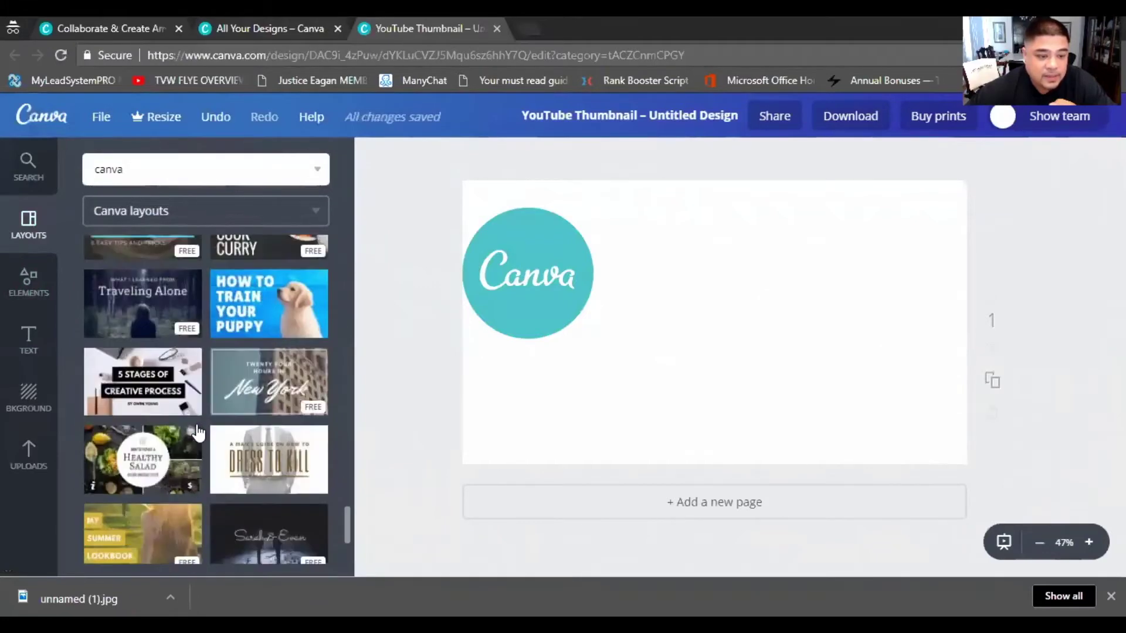
scroll(198, 432, "down", 8)
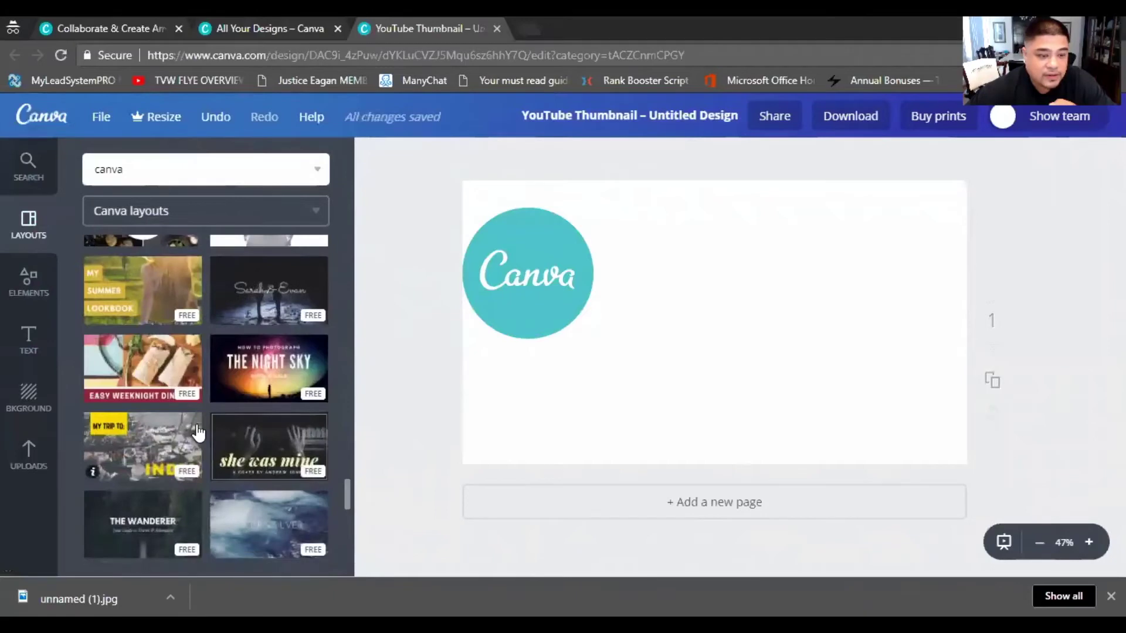
scroll(199, 434, "down", 2)
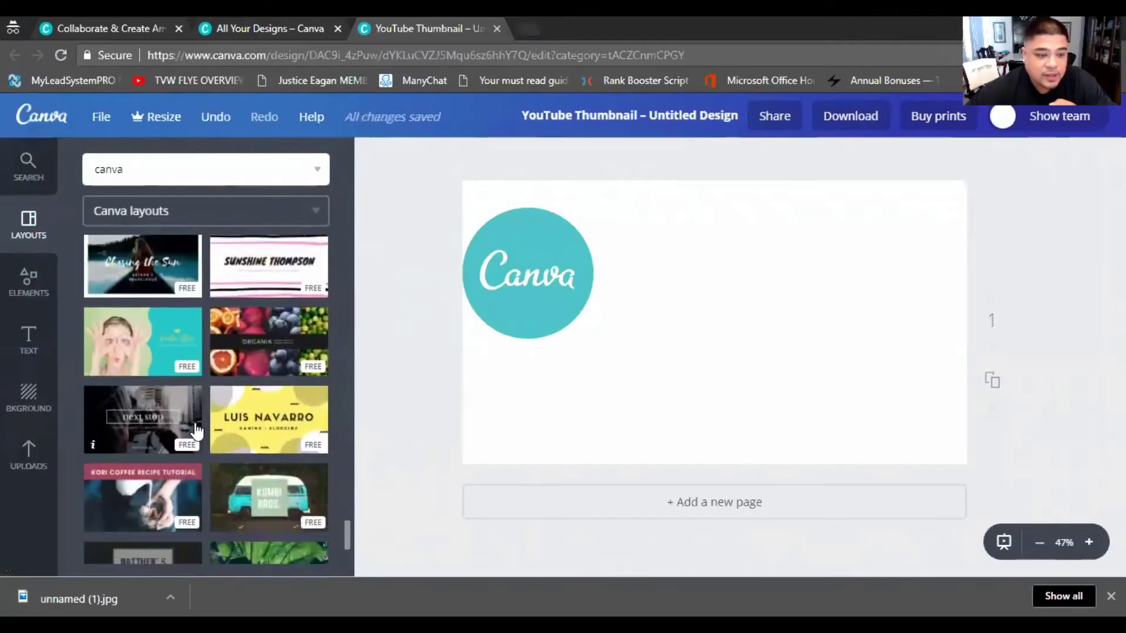
Search the image library for "money" and look through the matching images
left_click(49, 169)
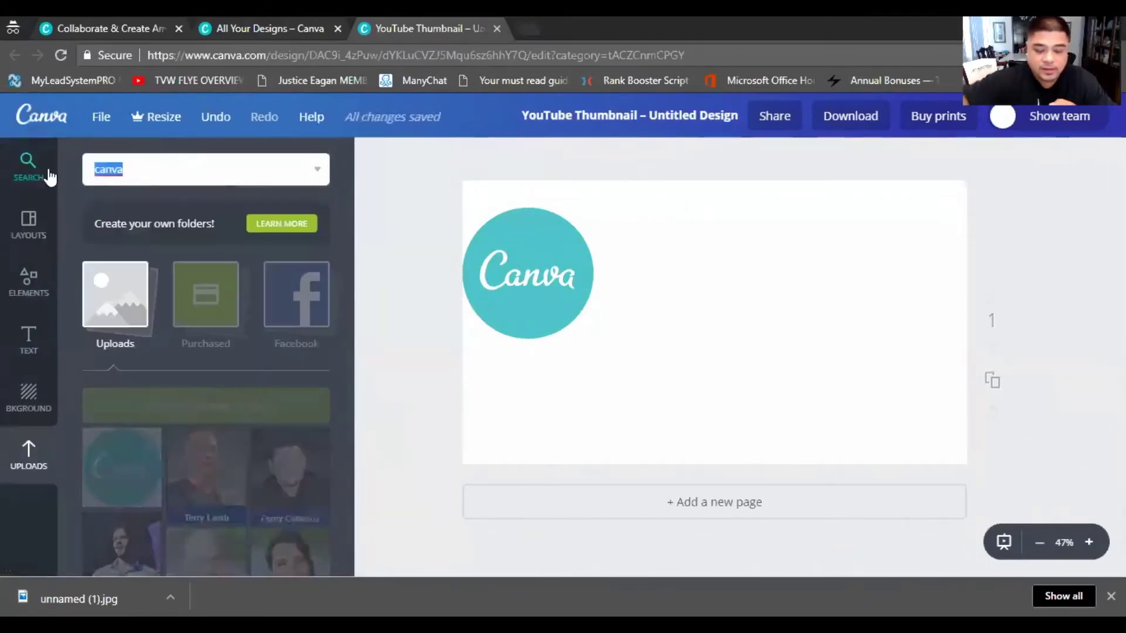
type("mom")
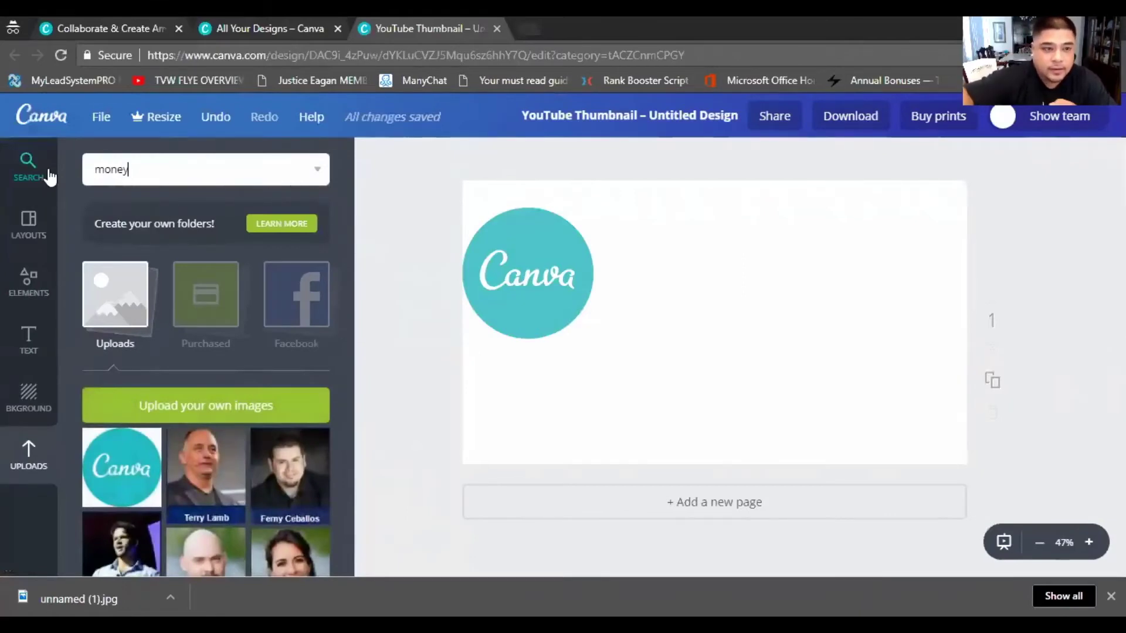
key("Return")
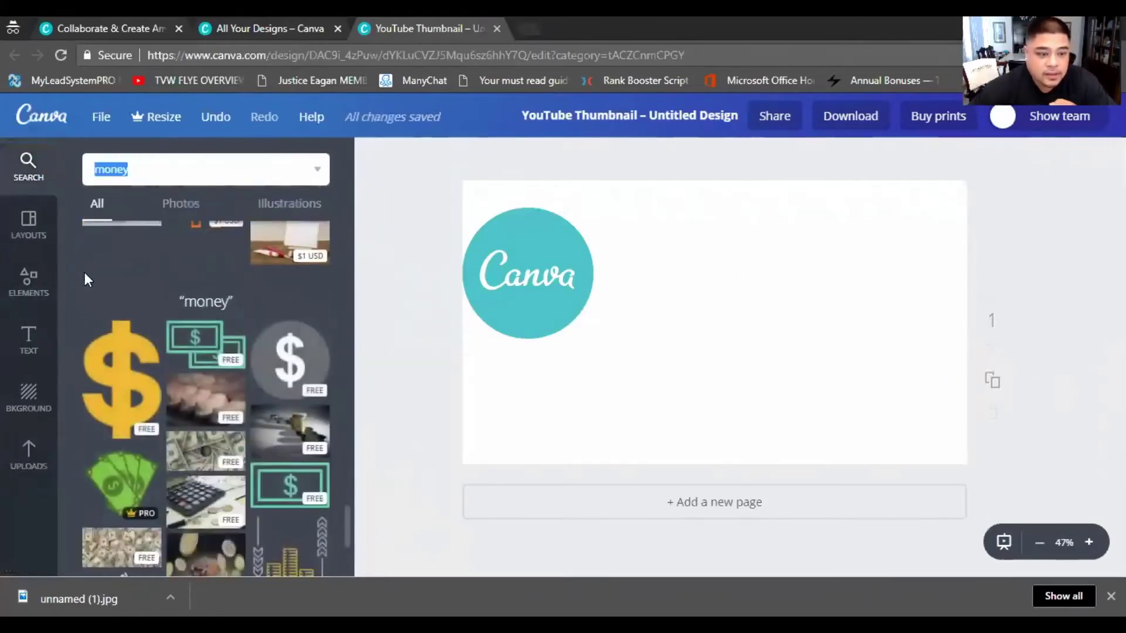
scroll(199, 387, "down", 4)
scroll(214, 346, "up", 3)
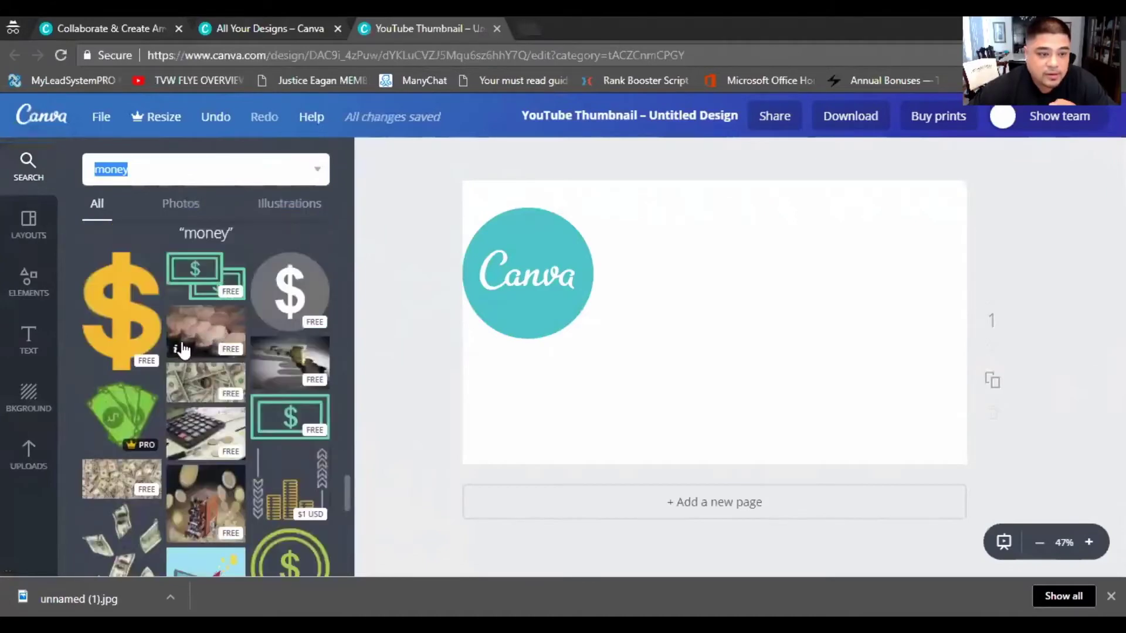
Delete the Canva logo and fill the page with the single-image grid from the Grids elements
left_click(36, 296)
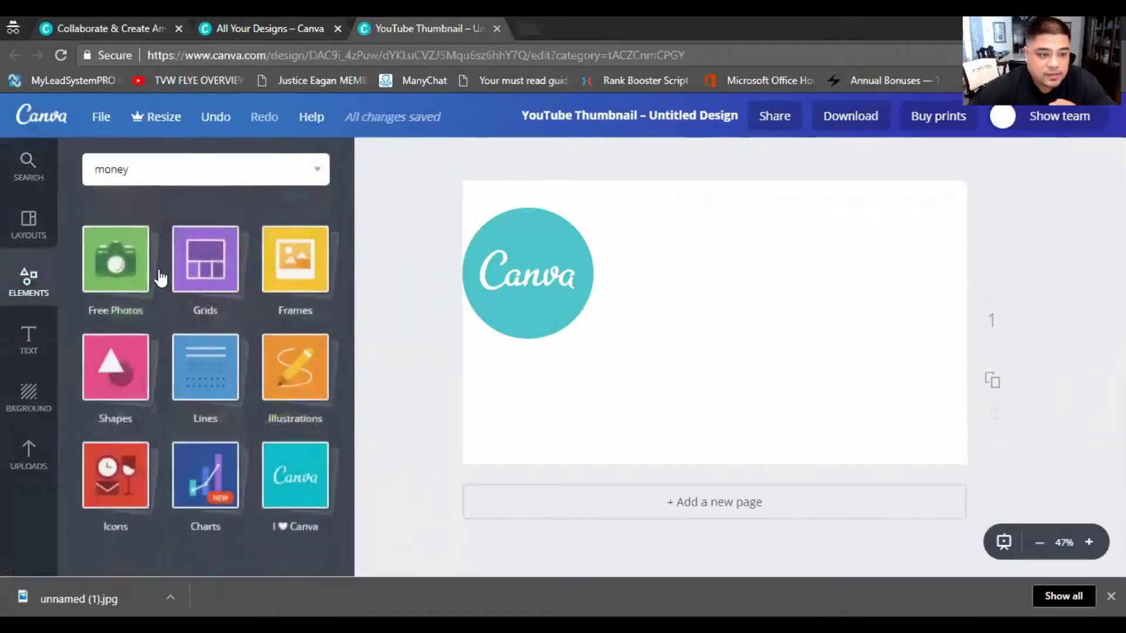
left_click(202, 258)
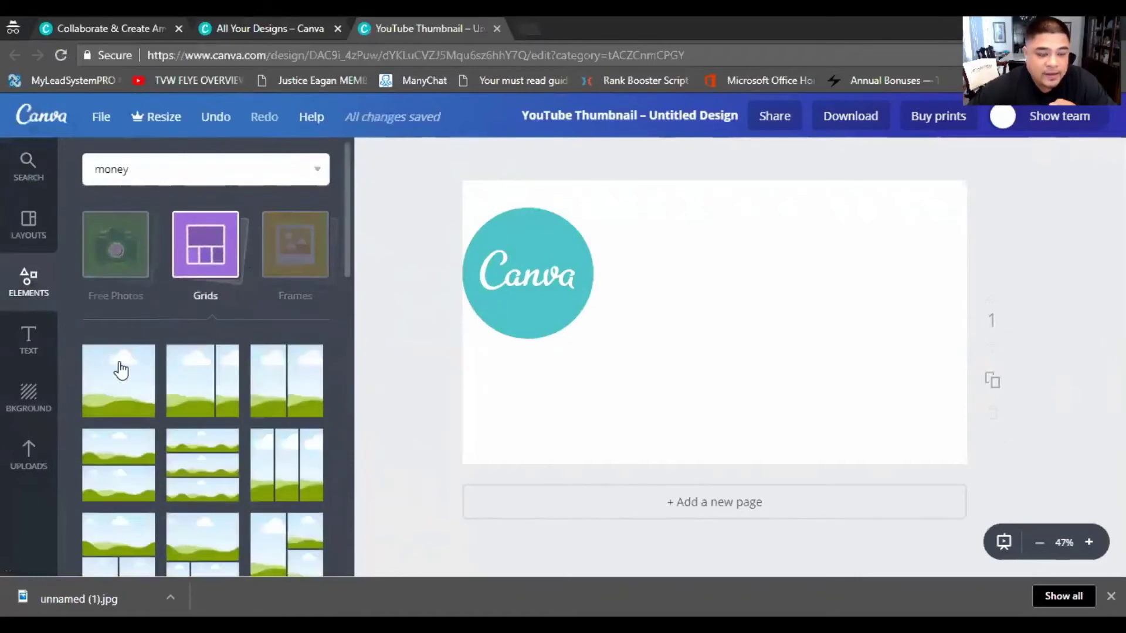
scroll(282, 486, "down", 2)
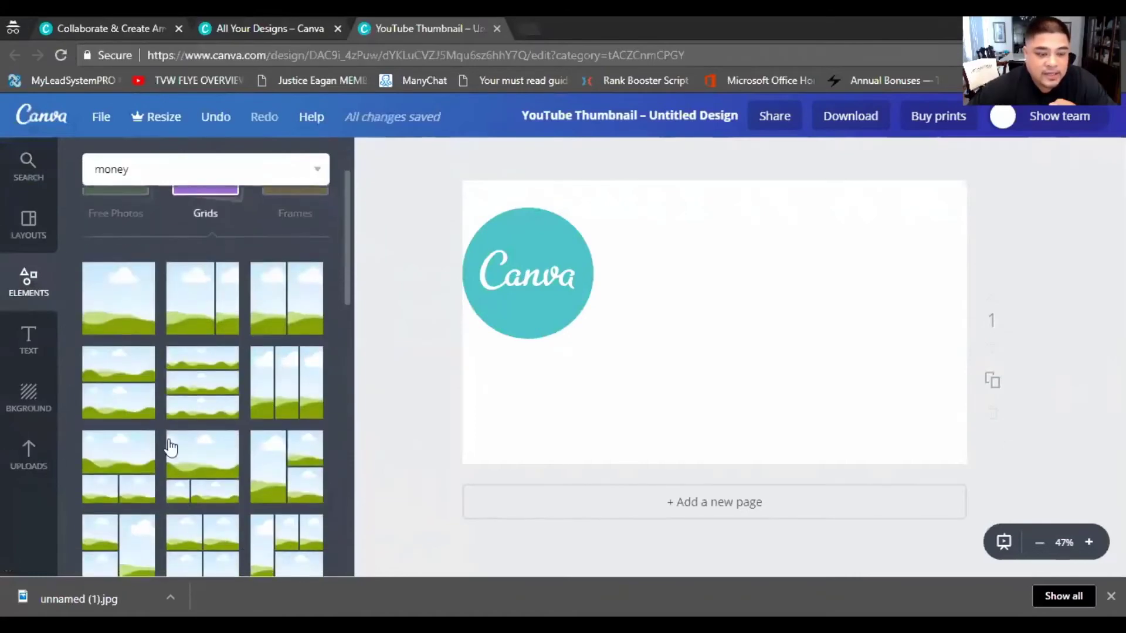
left_click(572, 276)
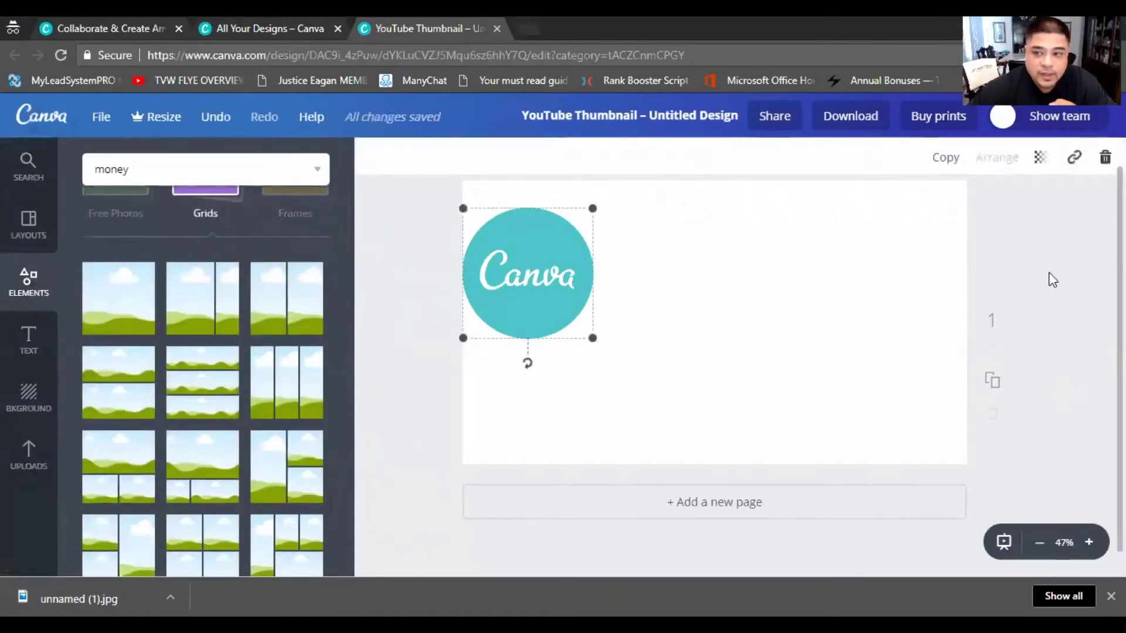
left_click(1105, 157)
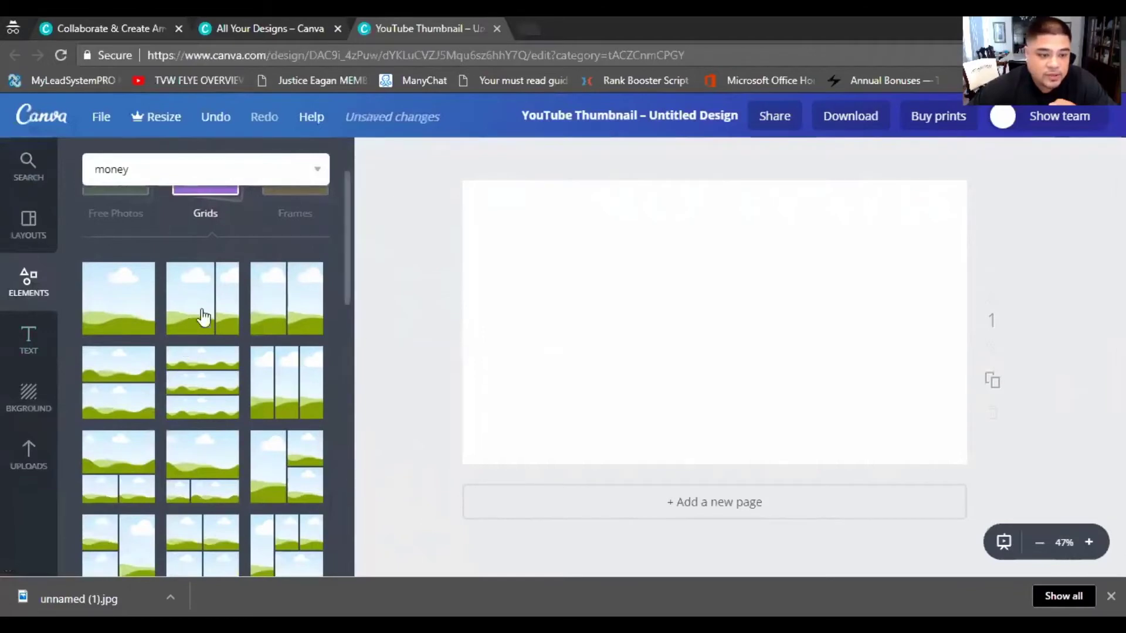
left_click_drag(133, 301, 699, 327)
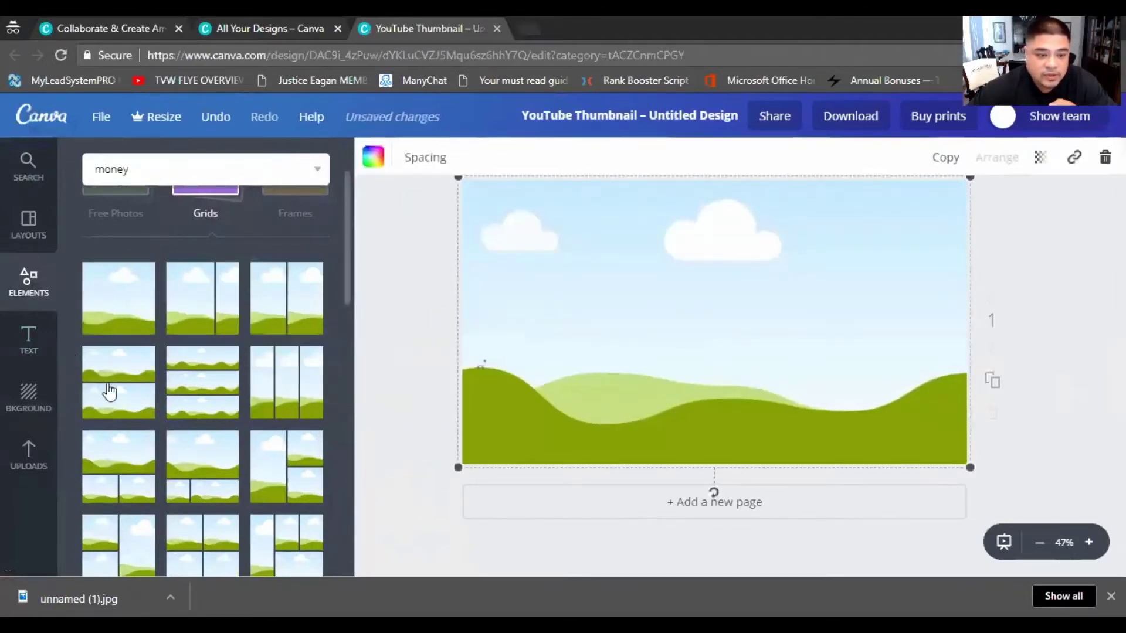
Try the grid with two stacked rows on the page and undo the change
left_click_drag(127, 396, 581, 376)
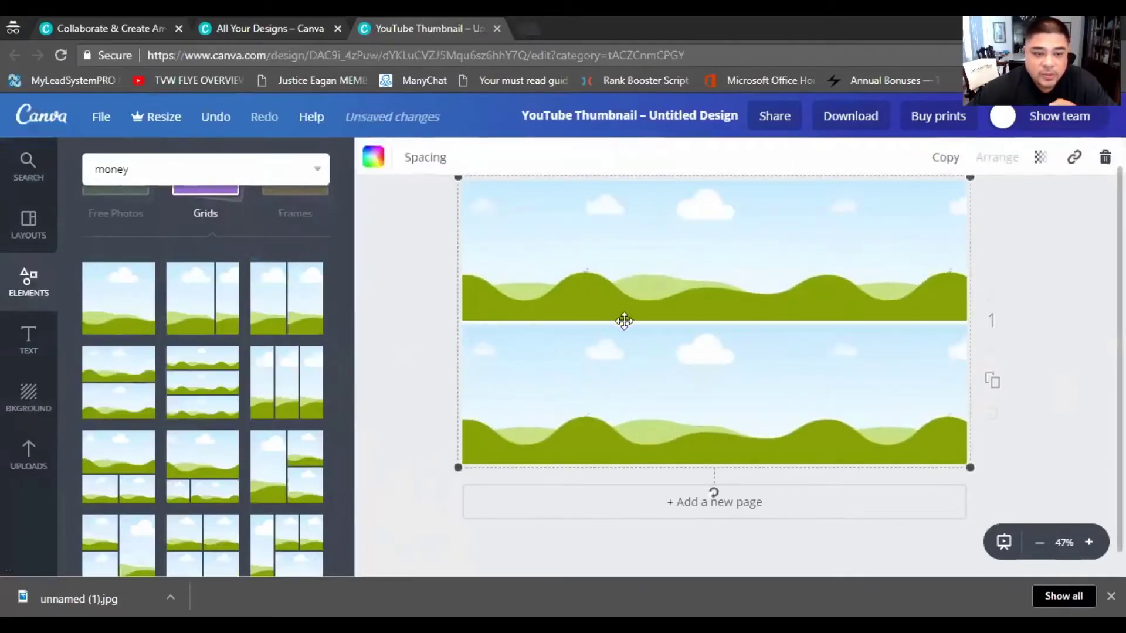
left_click(1104, 157)
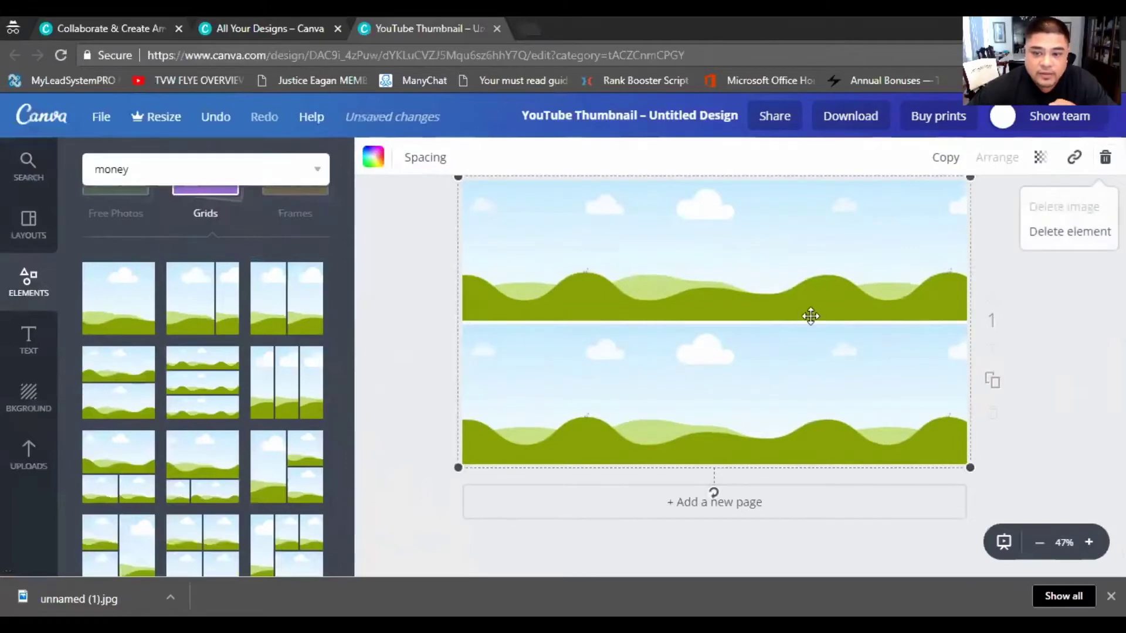
mouse_move(1101, 156)
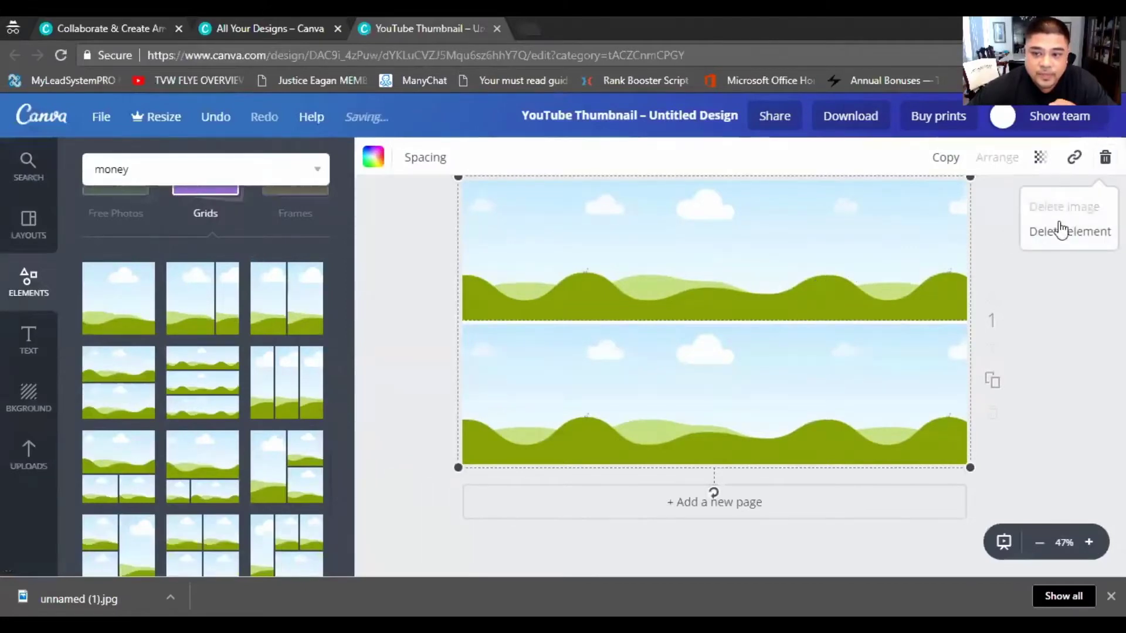
left_click(228, 120)
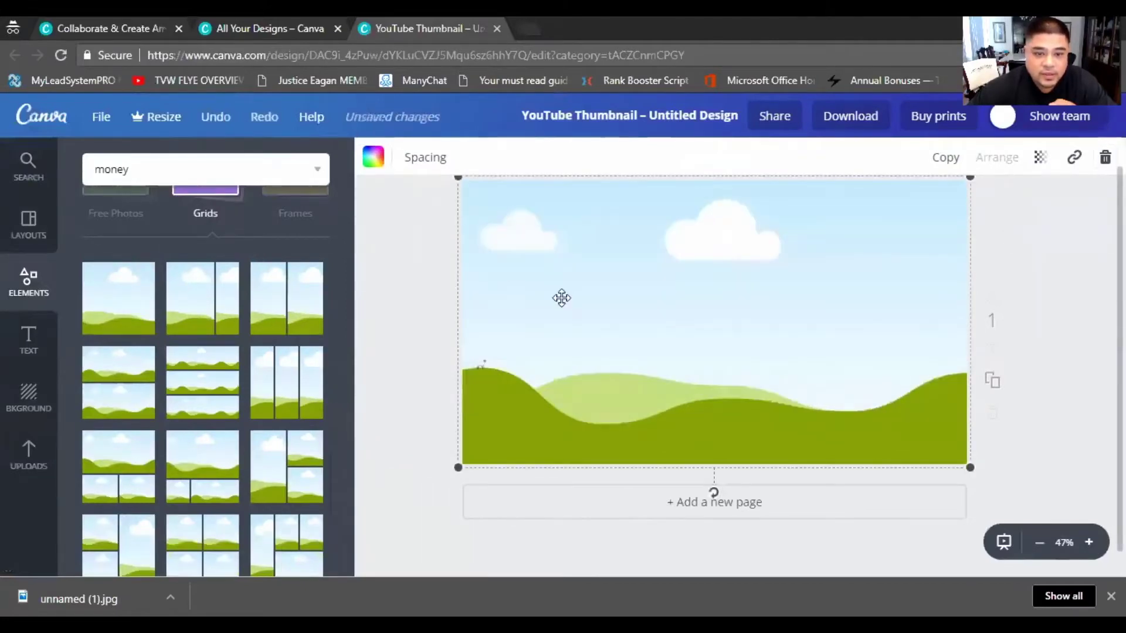
left_click(395, 272)
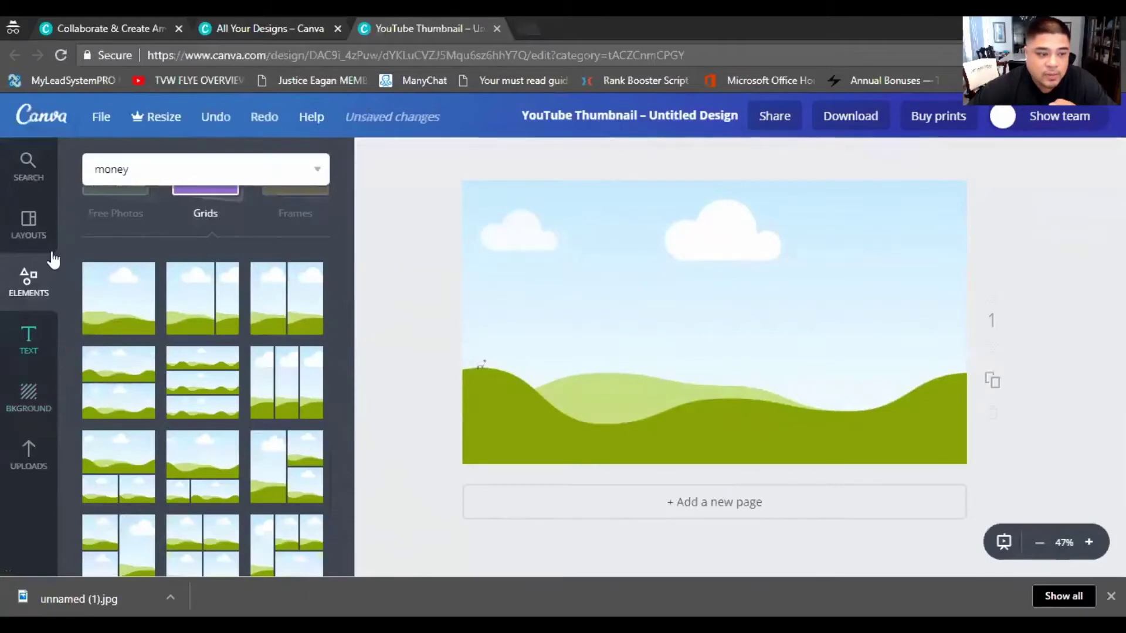
Search the image library for "money" and fill the grid with the free pink piggy bank photo, shifting it slightly to the left
left_click(42, 233)
left_click(224, 166)
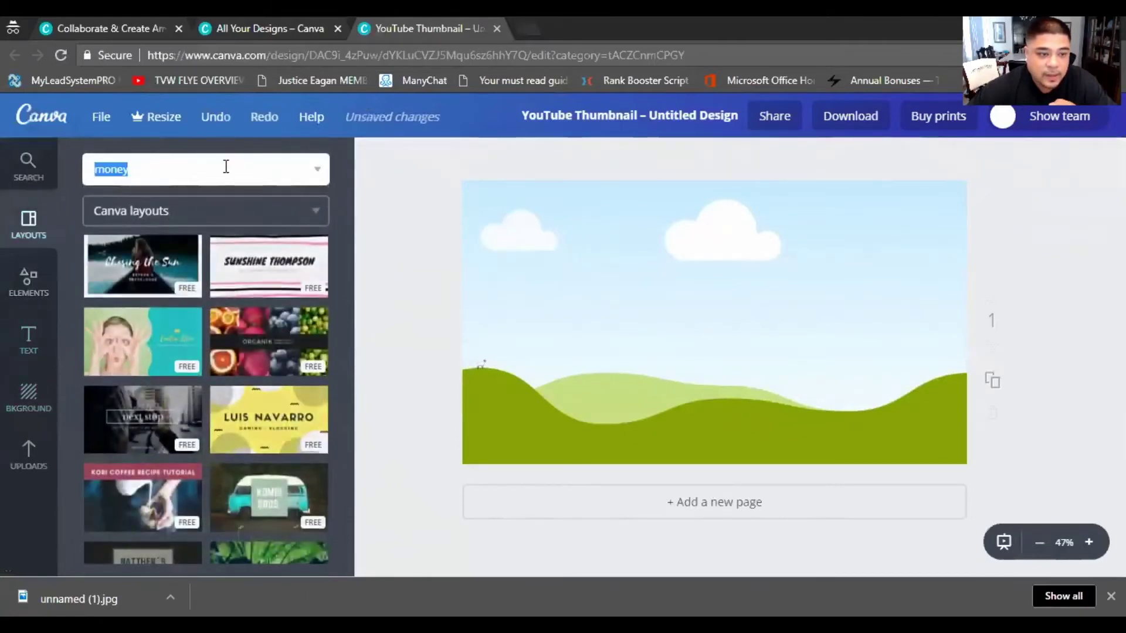
key("Return")
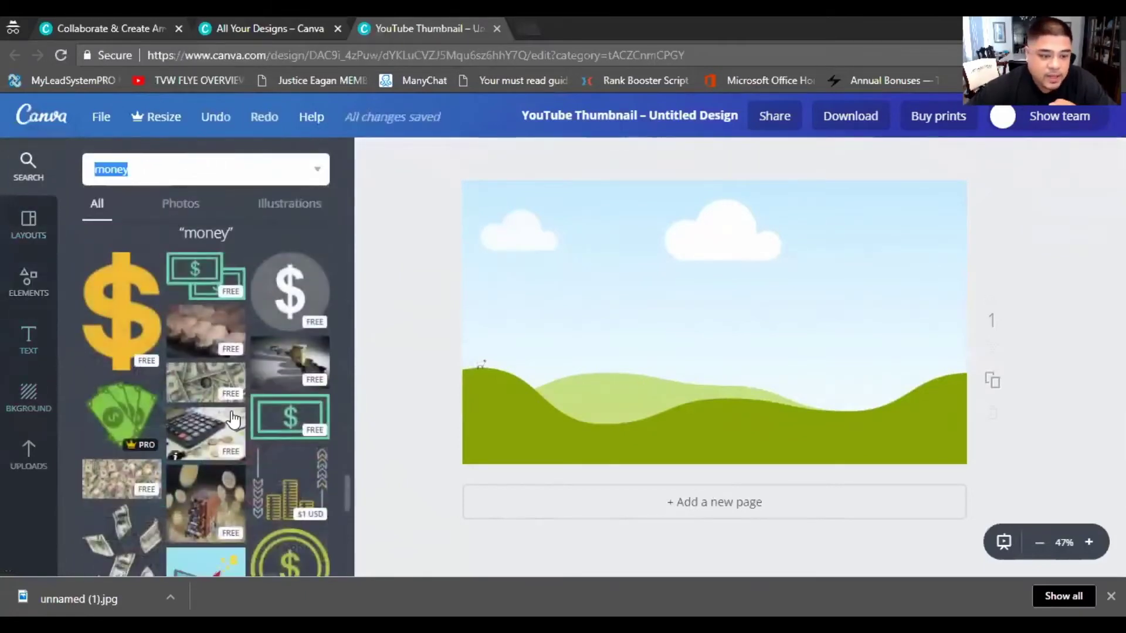
scroll(235, 418, "down", 4)
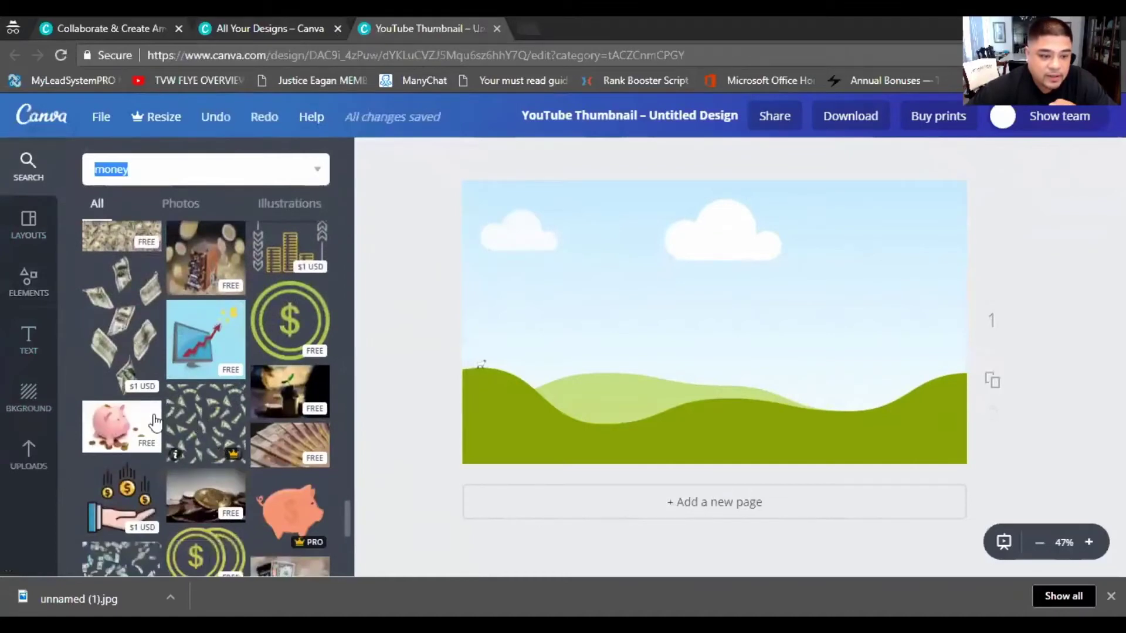
left_click(125, 422)
left_click_drag(707, 317, 639, 315)
left_click(984, 307)
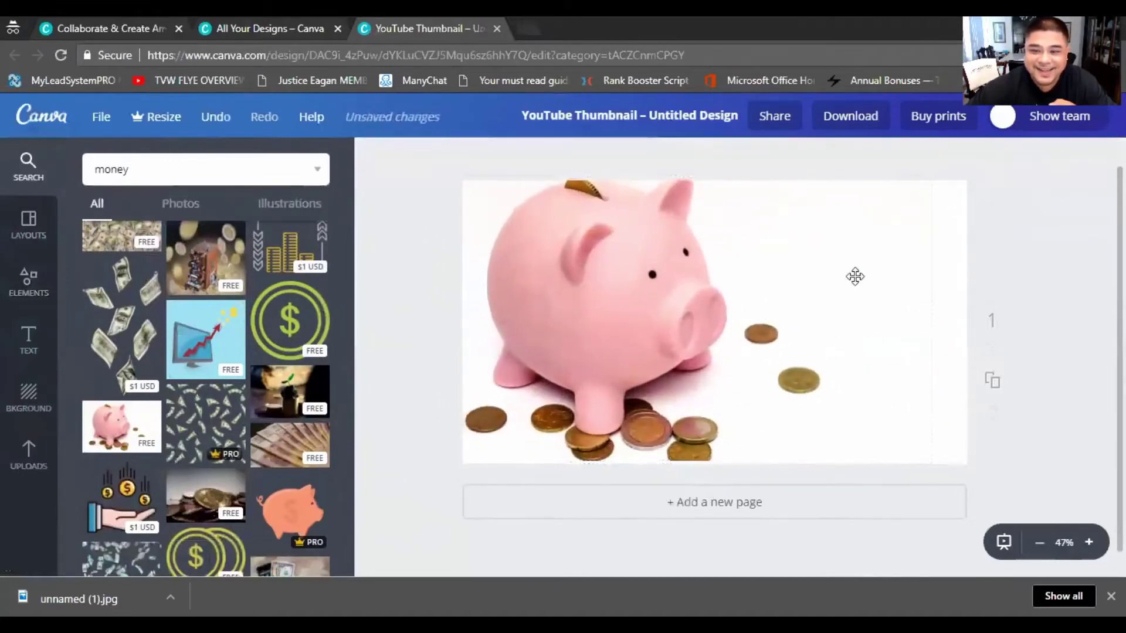
Shift the piggy bank photo slightly down in the grid and look through the remaining "money" images
left_click_drag(620, 314, 625, 307)
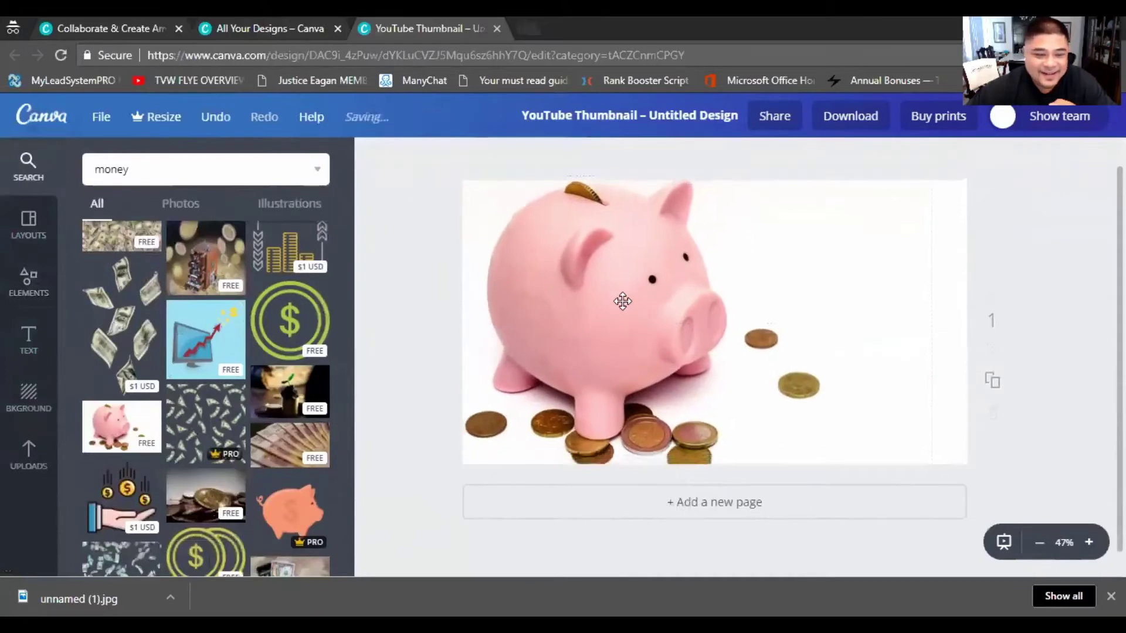
scroll(264, 382, "down", 10)
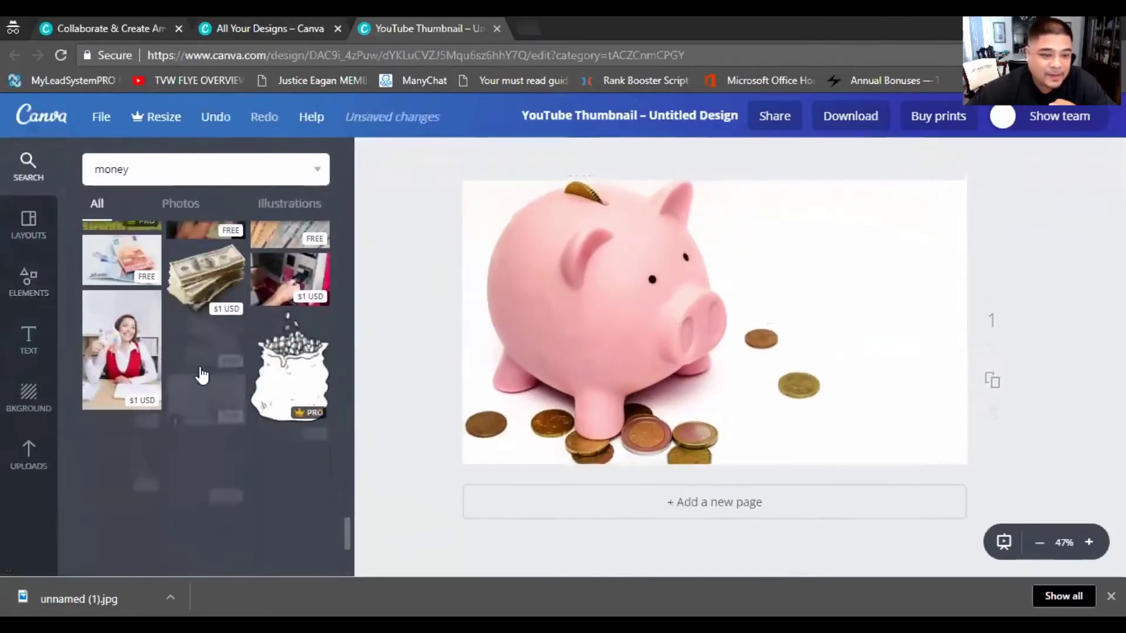
scroll(202, 374, "down", 3)
scroll(202, 375, "down", 3)
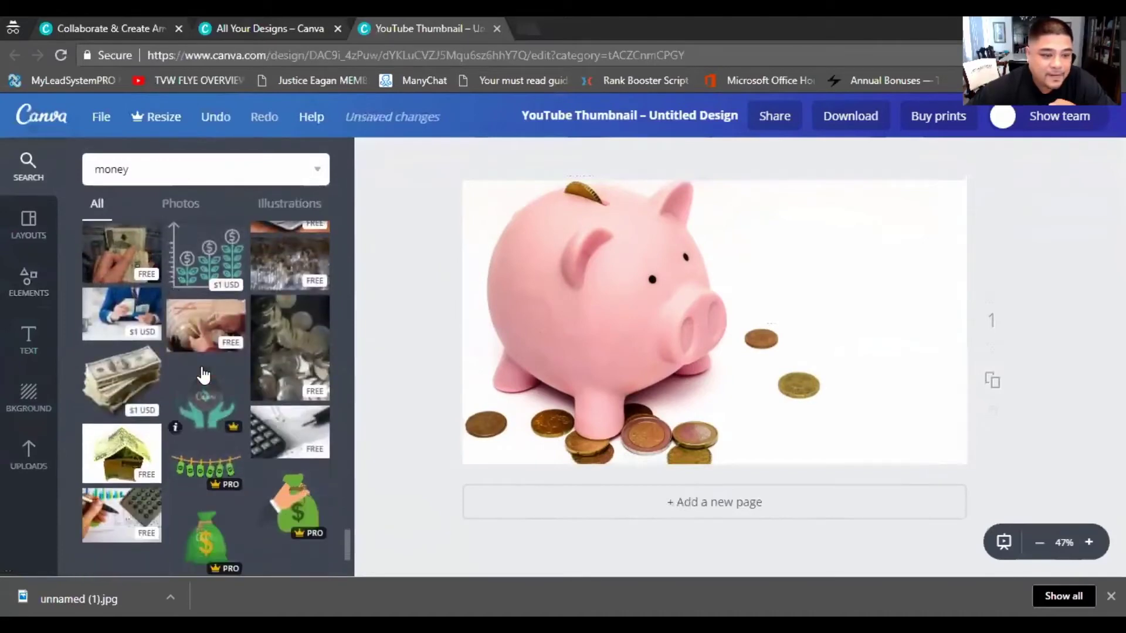
scroll(202, 375, "down", 3)
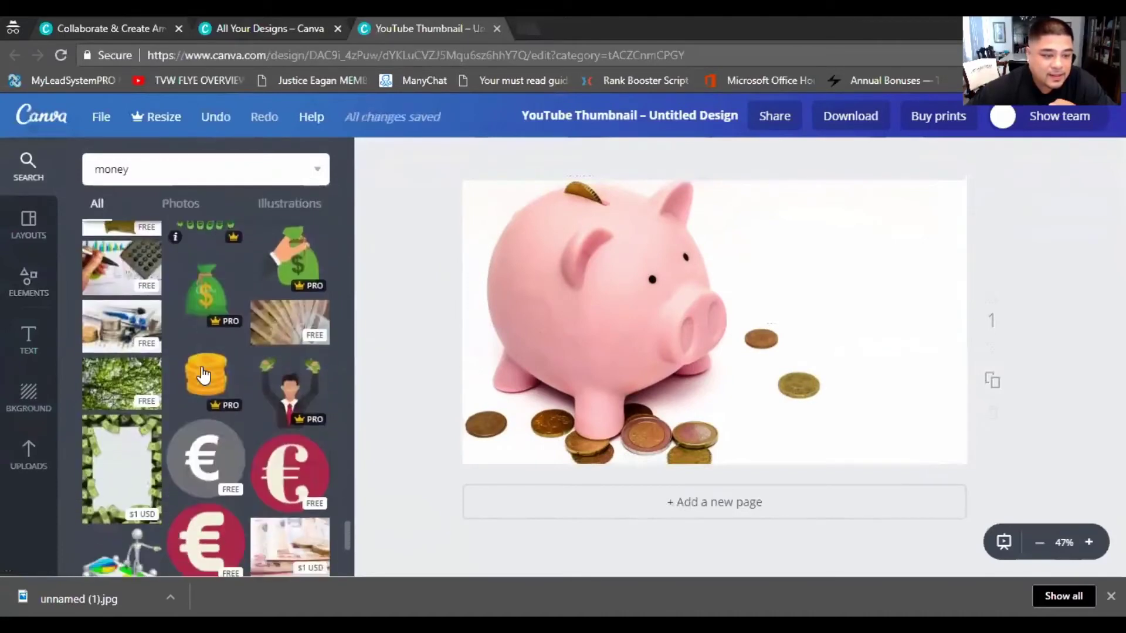
scroll(202, 374, "down", 3)
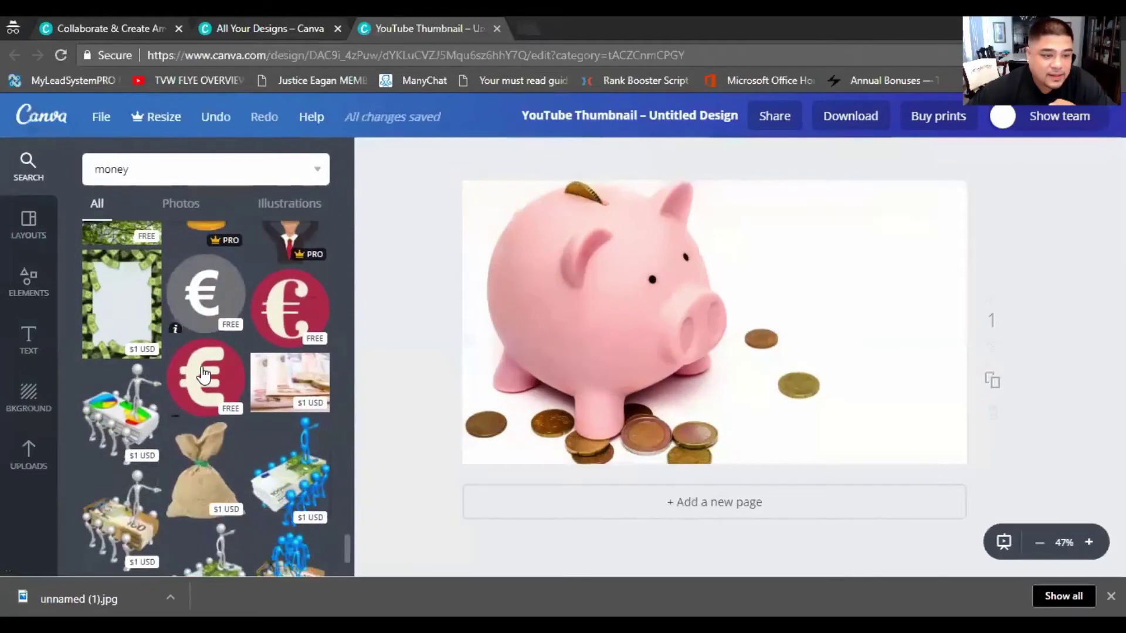
scroll(203, 374, "down", 3)
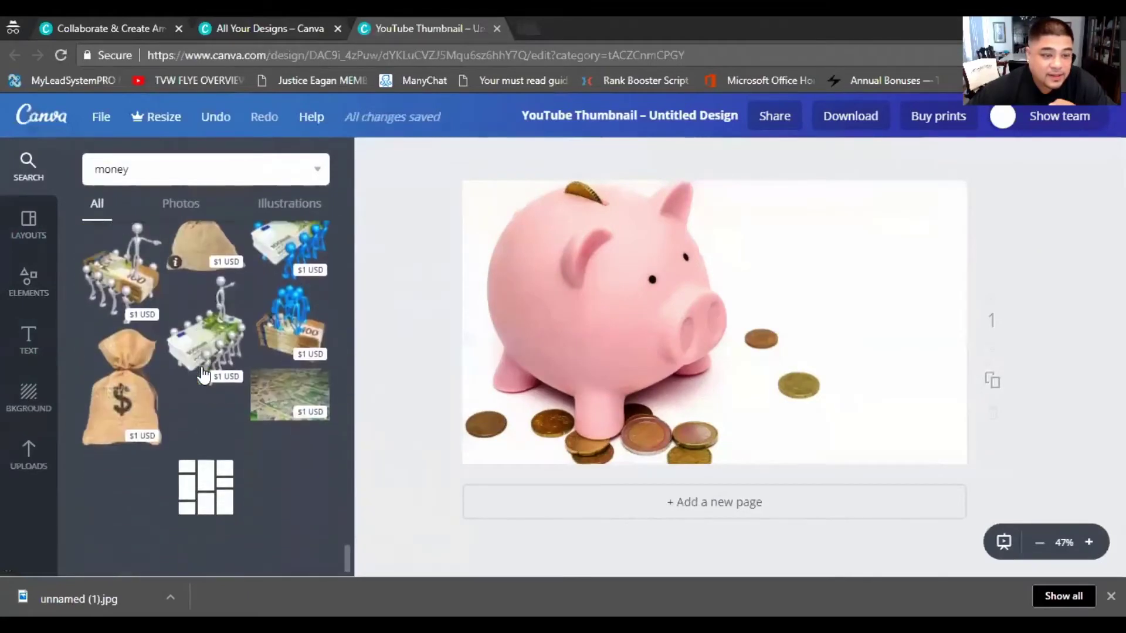
scroll(203, 374, "up", 5)
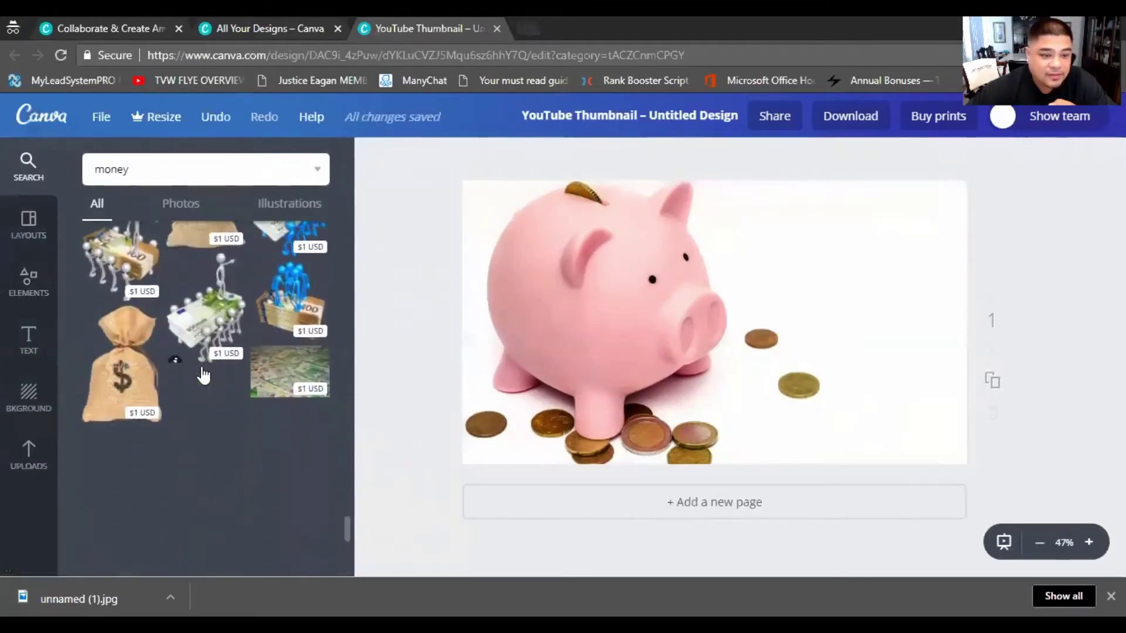
scroll(204, 374, "up", 5)
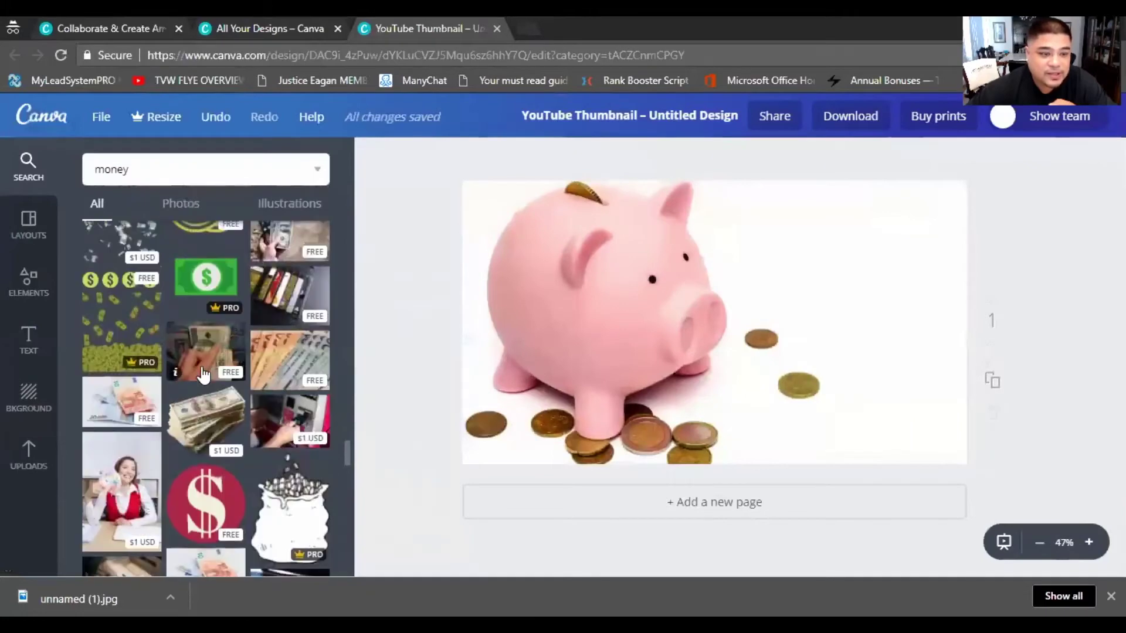
scroll(203, 374, "up", 2)
left_click_drag(218, 443, 217, 435)
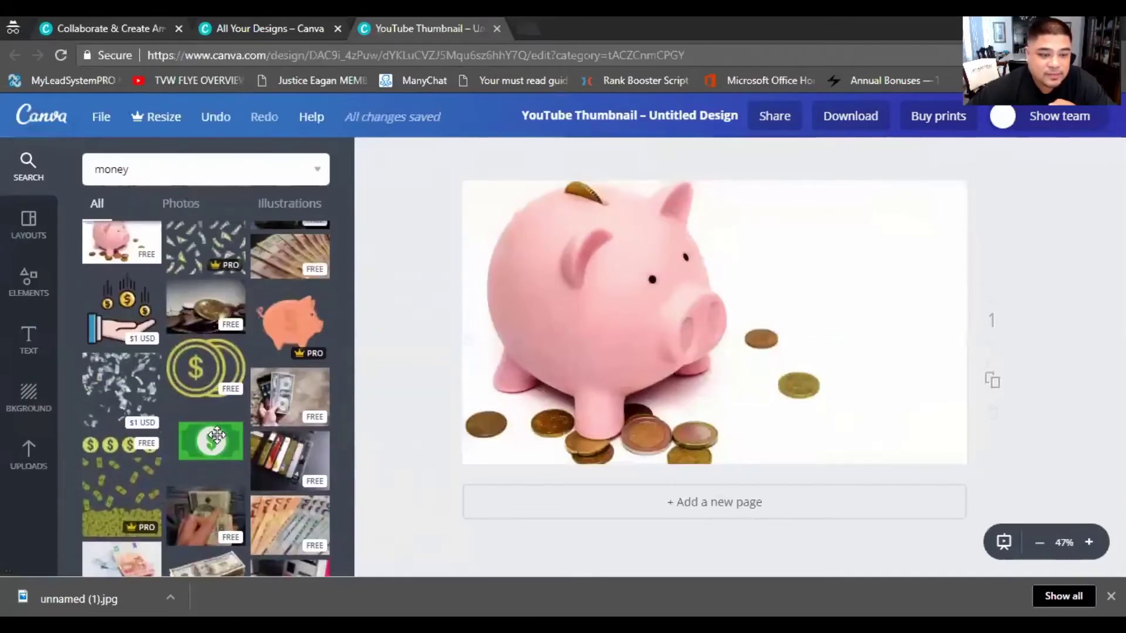
scroll(213, 387, "up", 5)
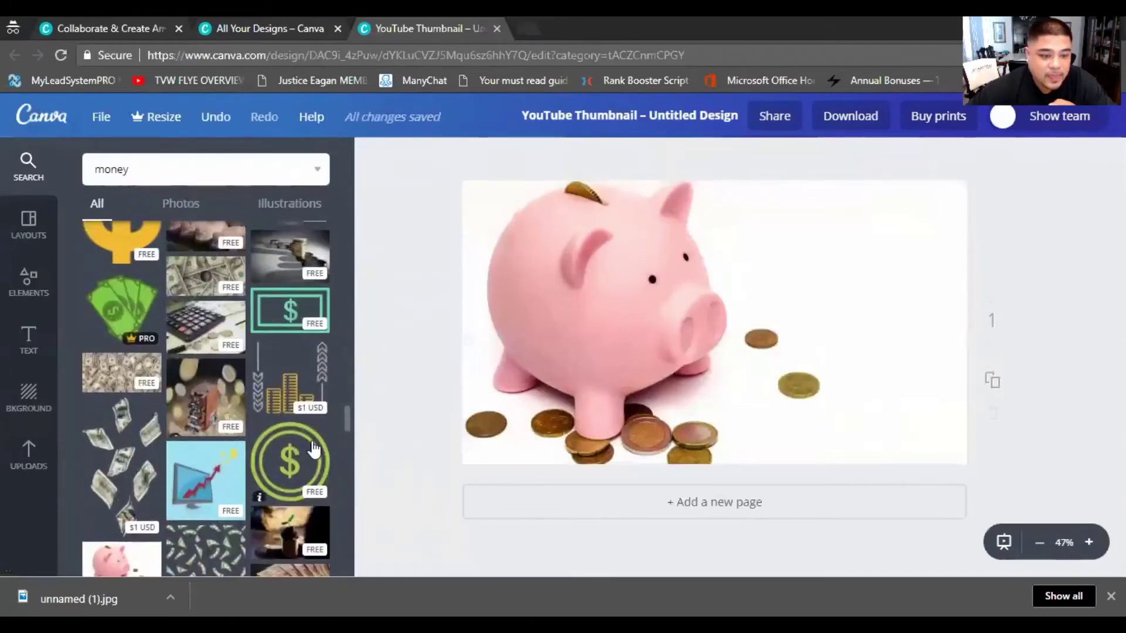
Add the free green dollar sign circle beside the piggy bank and shrink it into the page's upper-right corner
left_click_drag(524, 371, 875, 259)
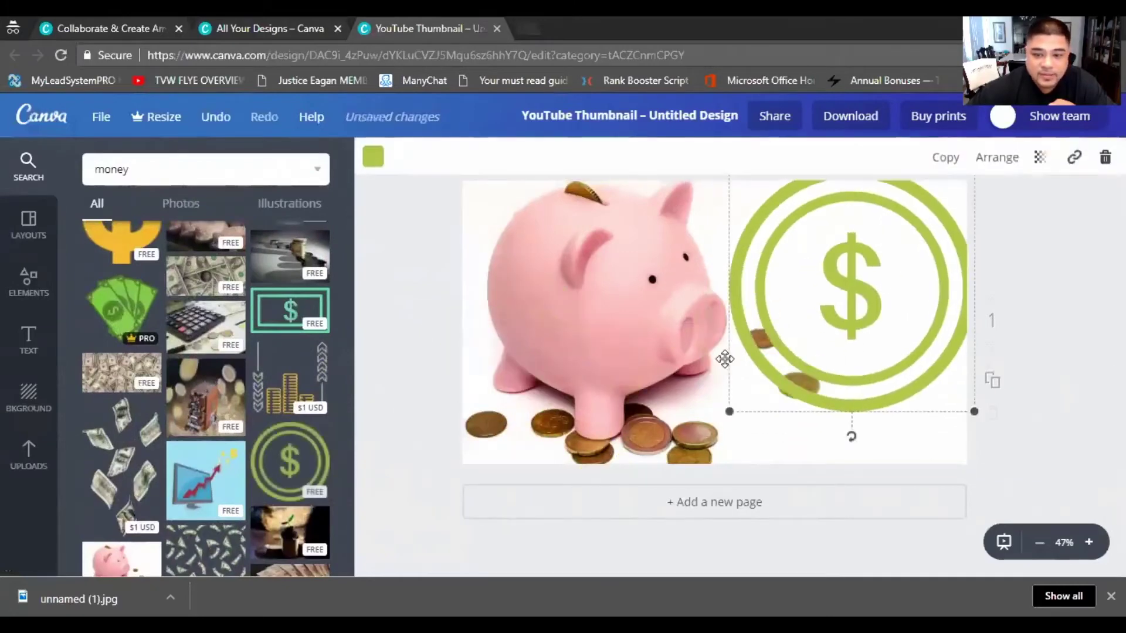
left_click(850, 323)
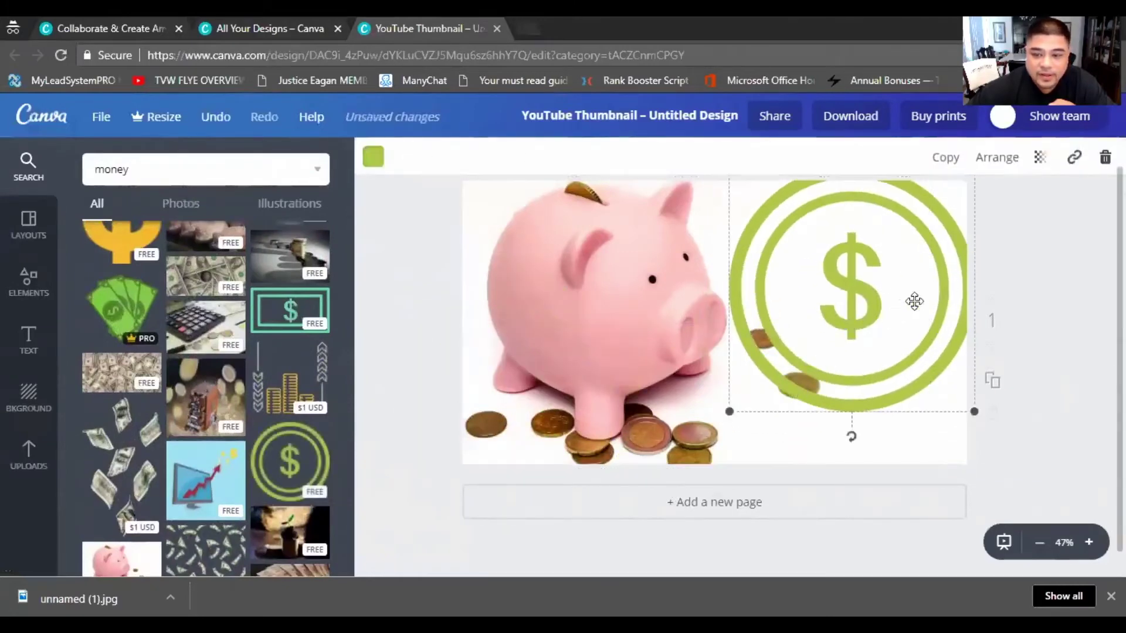
left_click_drag(731, 410, 804, 336)
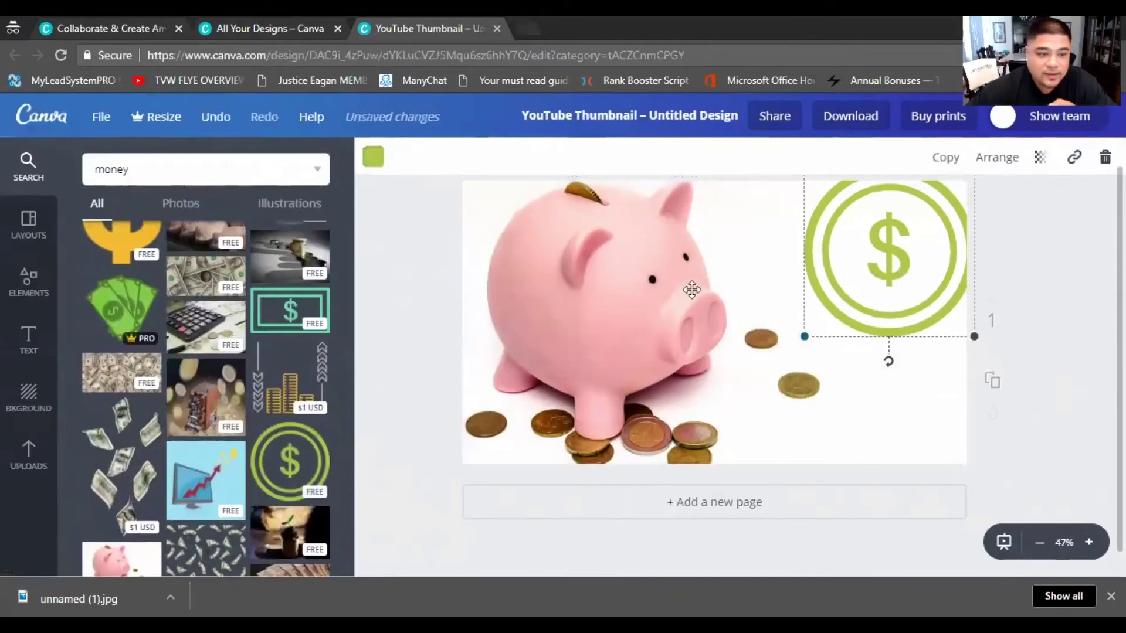
Delete the green dollar circle and fill the grid with the free photo of overlapping one-dollar bills
scroll(194, 405, "up", 3)
left_click_drag(212, 446, 558, 340)
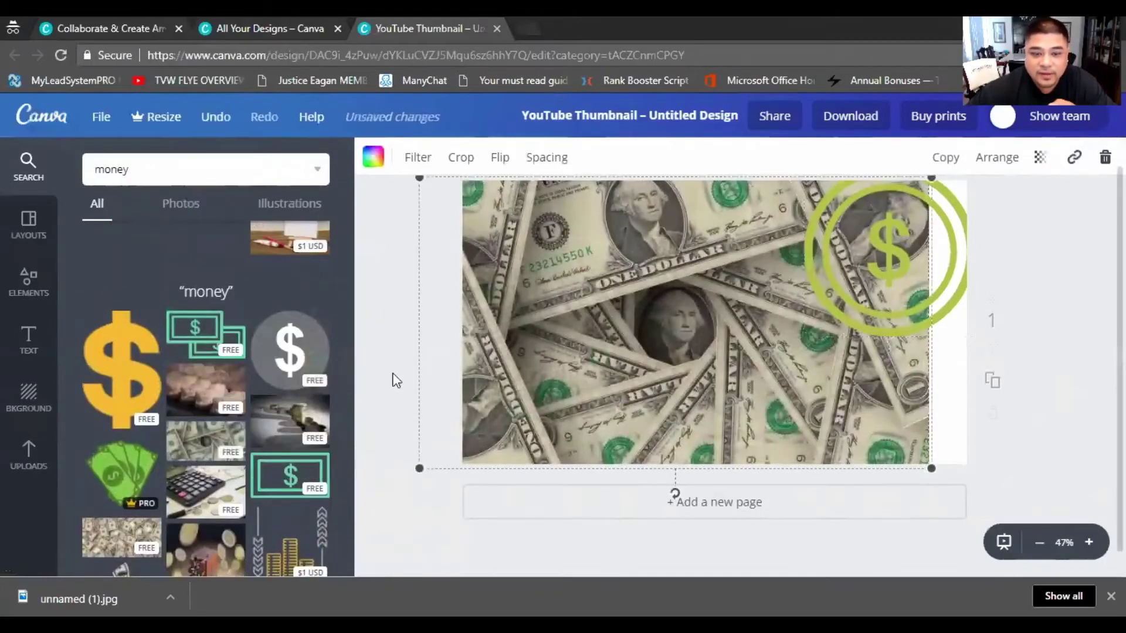
scroll(207, 437, "up", 3)
scroll(181, 438, "up", 5)
scroll(181, 437, "up", 4)
left_click_drag(837, 253, 707, 306)
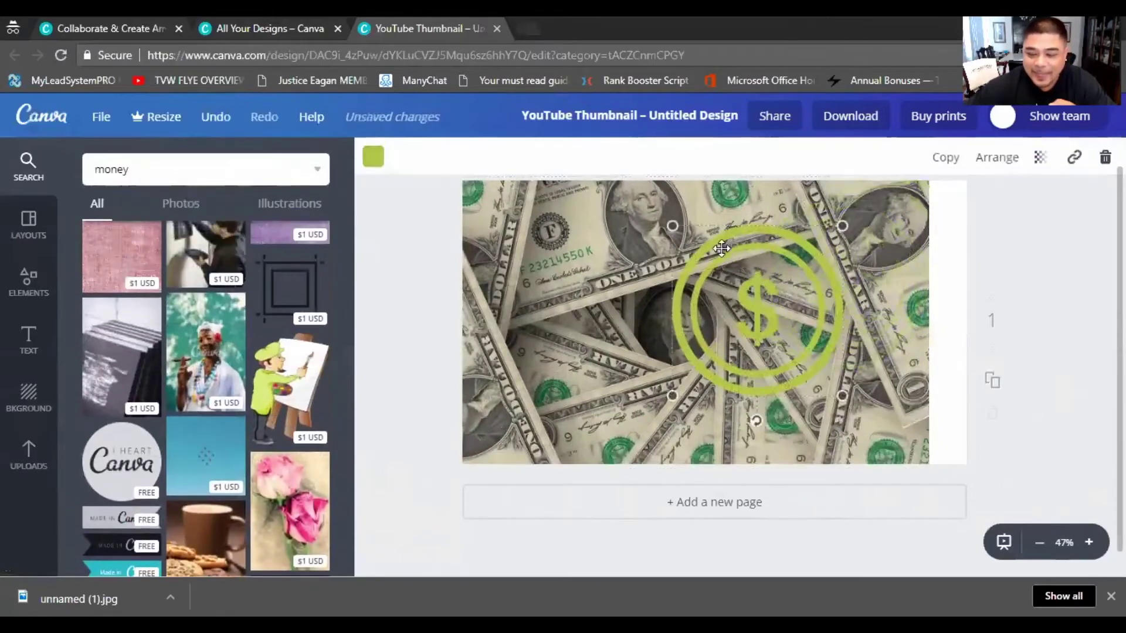
key("Delete")
left_click_drag(669, 228, 713, 228)
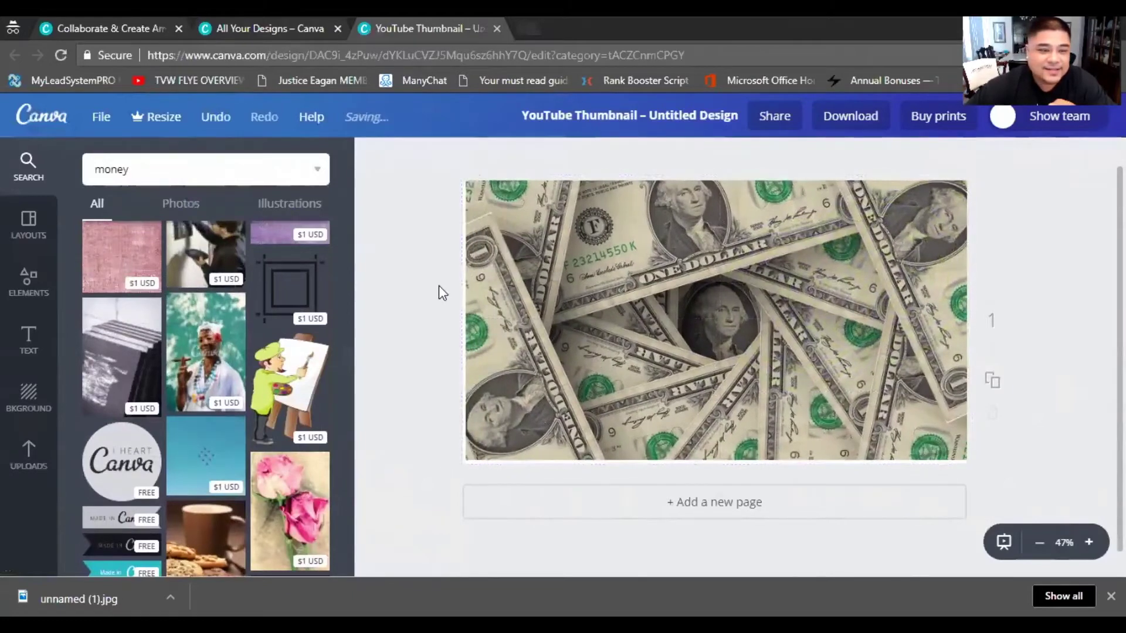
Add the free turquoise round Canva logo in the page's upper-left corner and adjust the dollar bill photo to cover the page
scroll(237, 421, "down", 10)
scroll(223, 410, "up", 10)
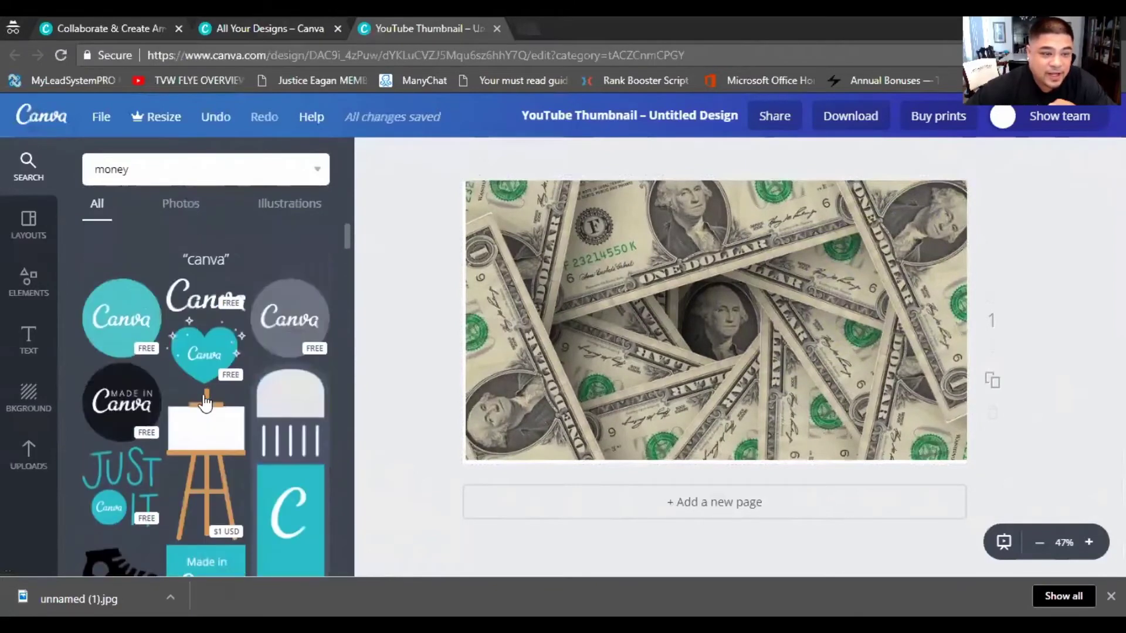
left_click_drag(609, 292, 552, 249)
left_click_drag(618, 418, 614, 424)
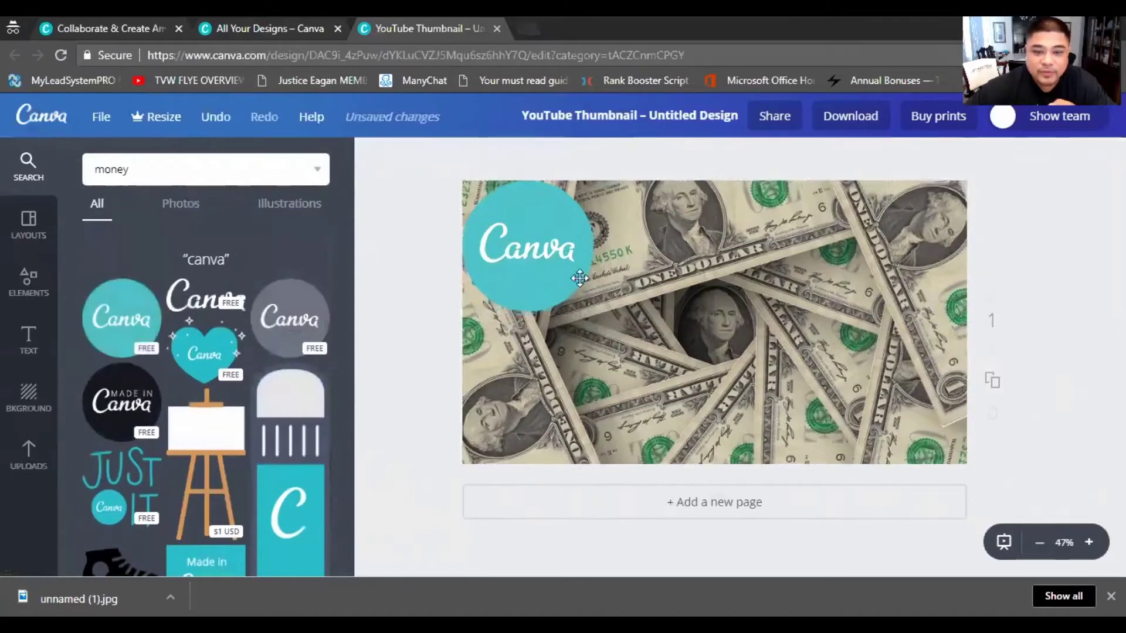
Add a heading to the middle of the page and clear its placeholder text
left_click(12, 339)
left_click_drag(205, 258, 693, 350)
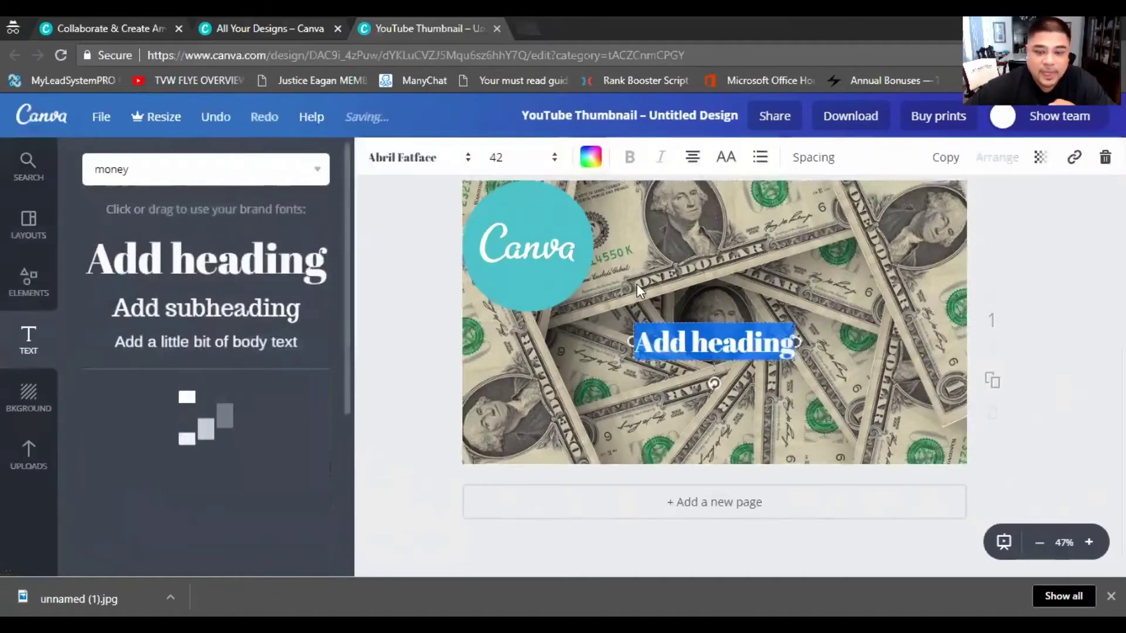
key("BackSpace")
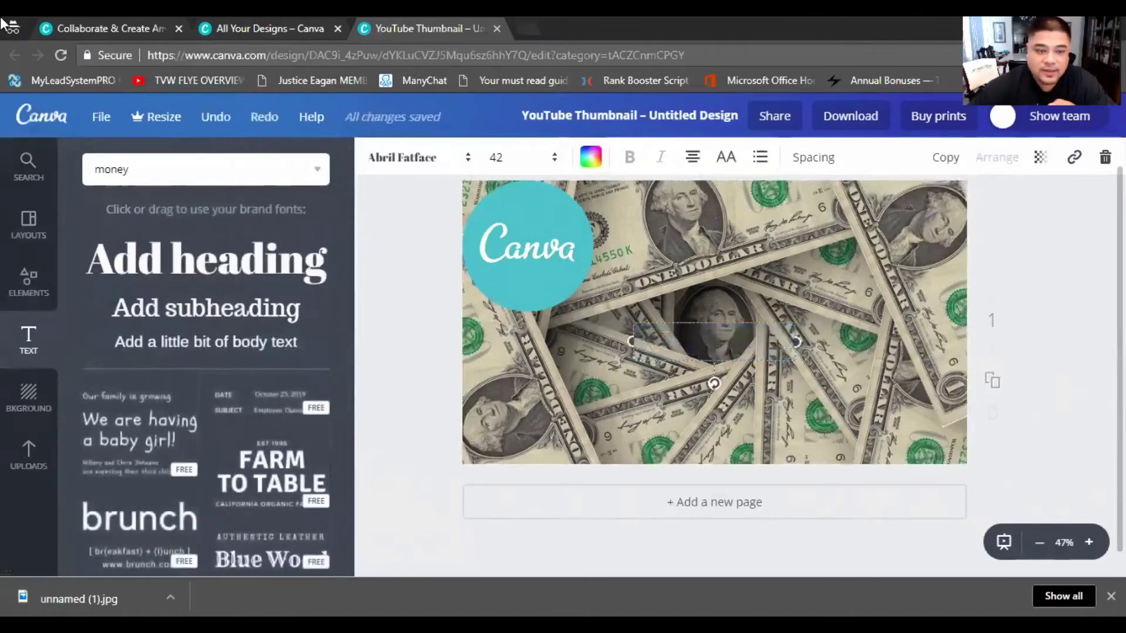
Look through the grid elements and the Canva layouts, and return to the overview of element categories
left_click(39, 283)
scroll(129, 281, "up", 2)
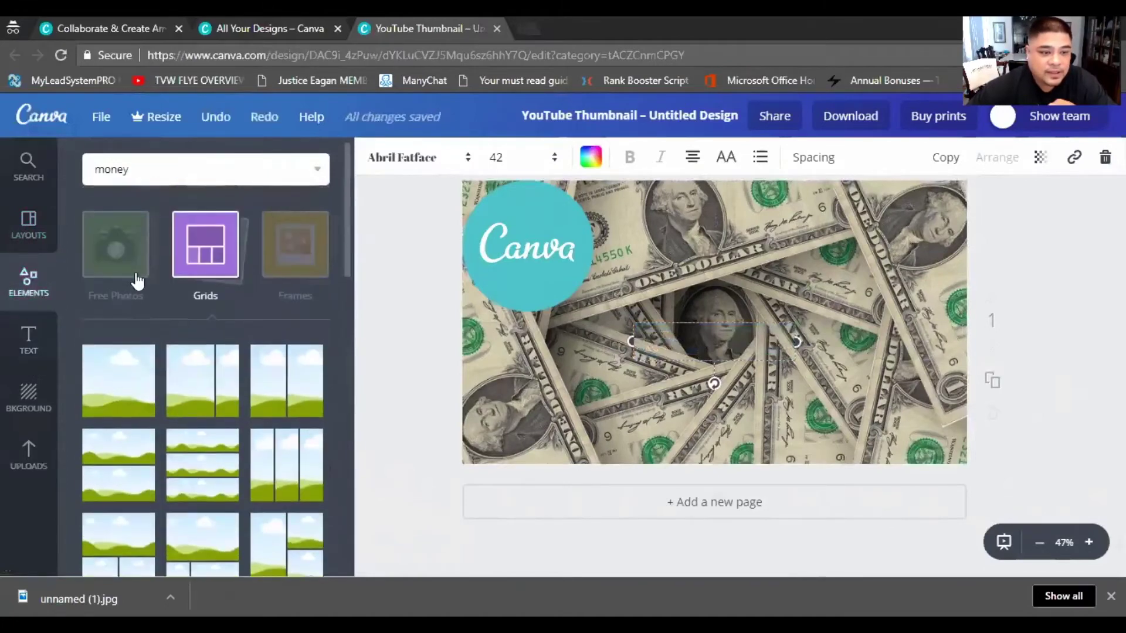
scroll(111, 375, "down", 5)
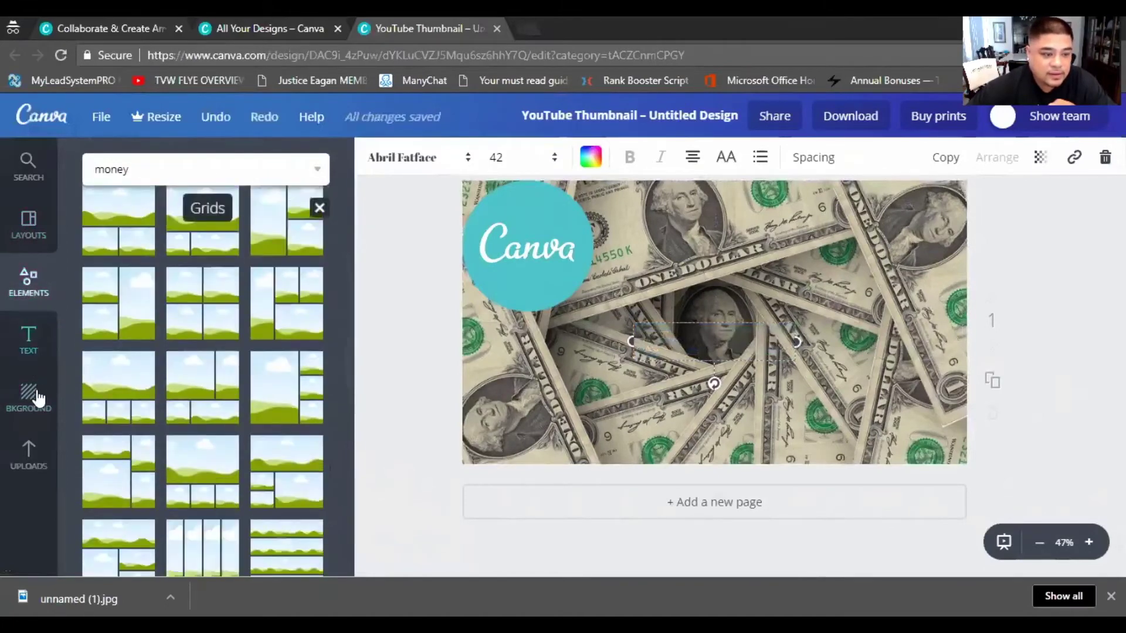
left_click(24, 218)
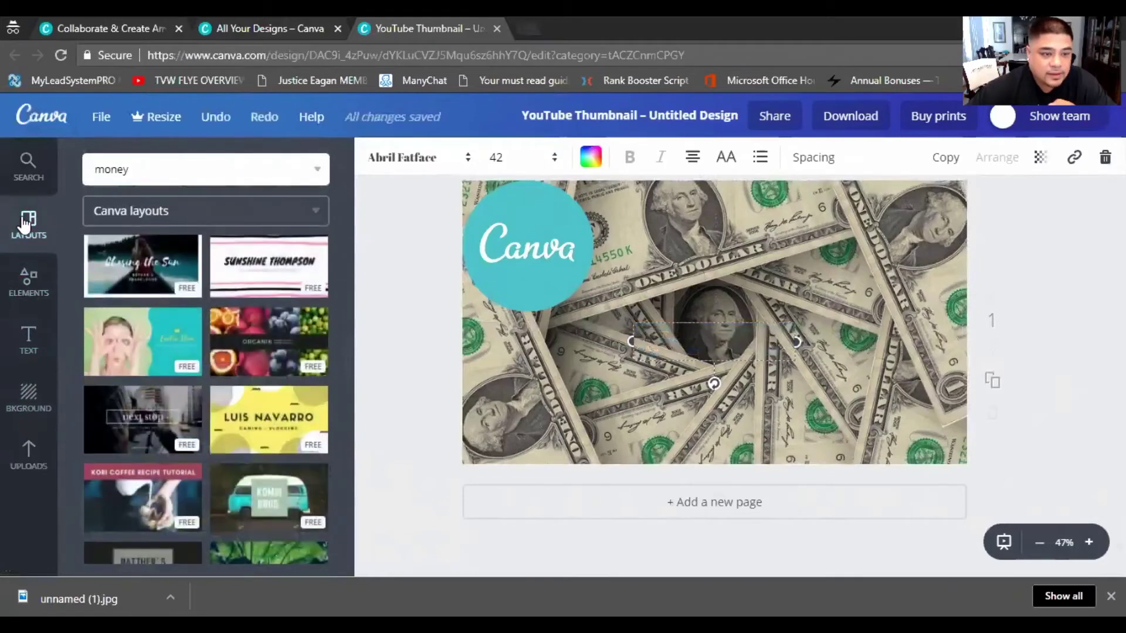
left_click(23, 288)
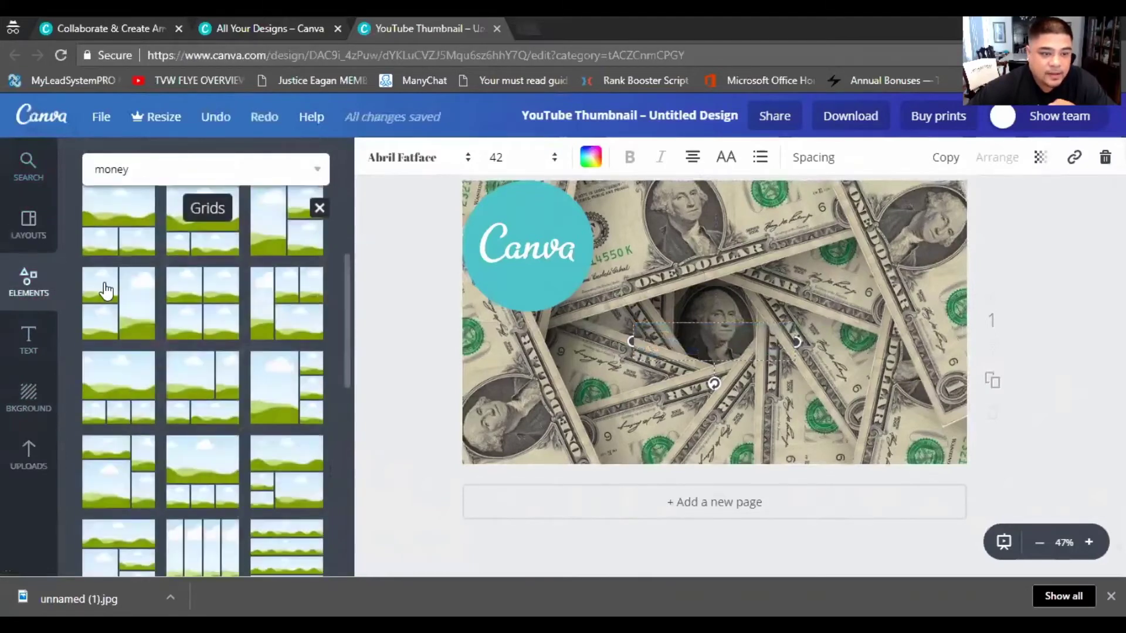
scroll(297, 226, "up", 5)
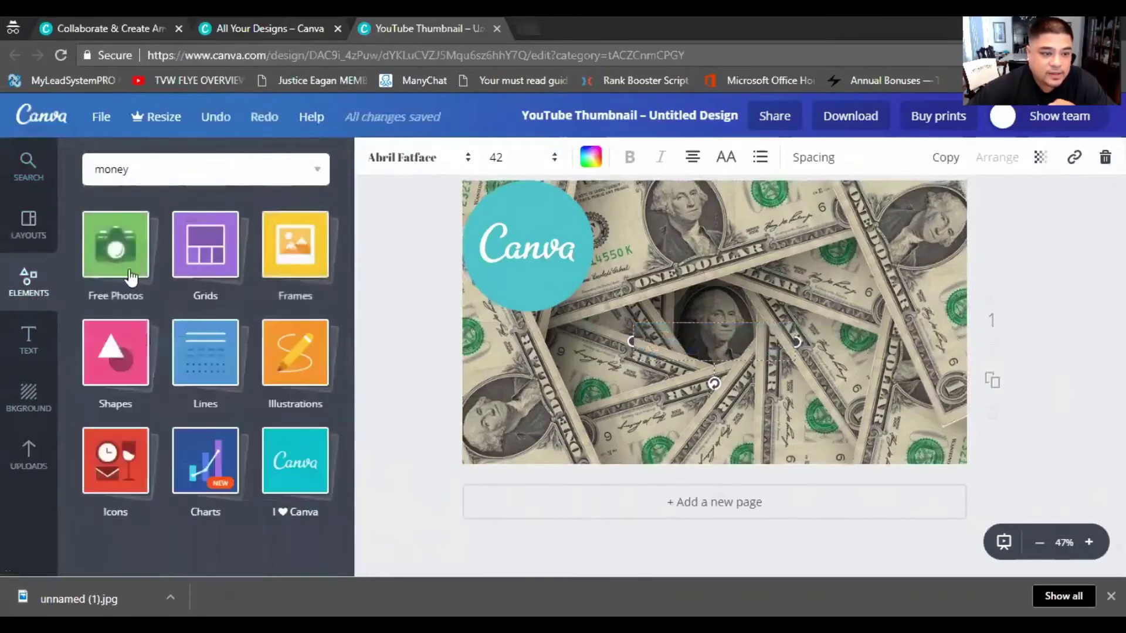
Try the free square outline shape on the page and undo its insertion
left_click(120, 358)
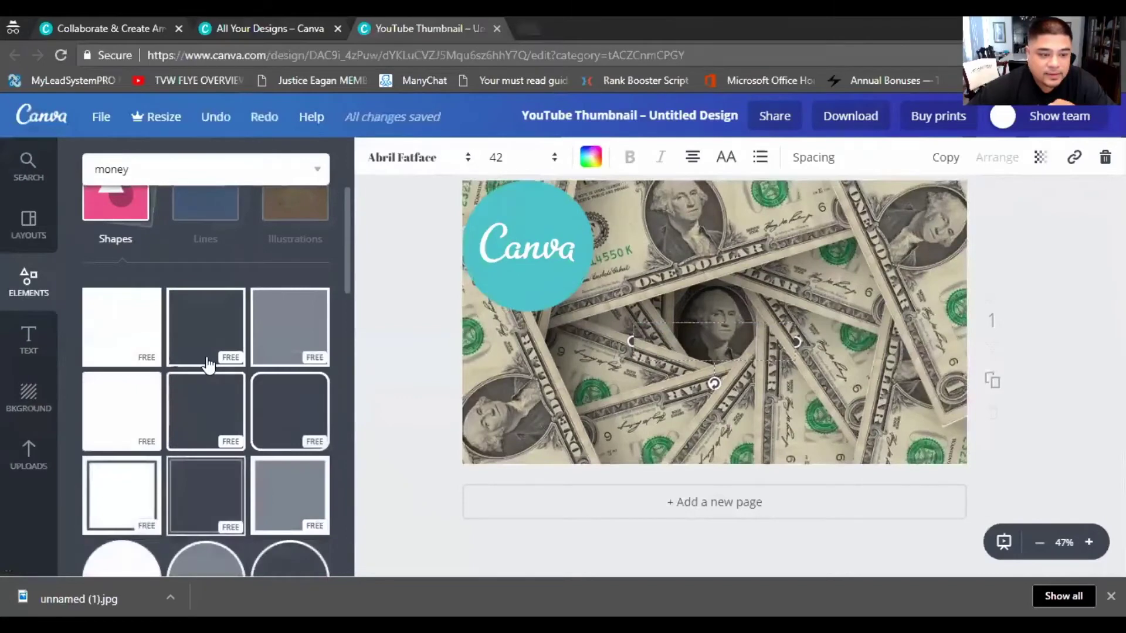
left_click(209, 322)
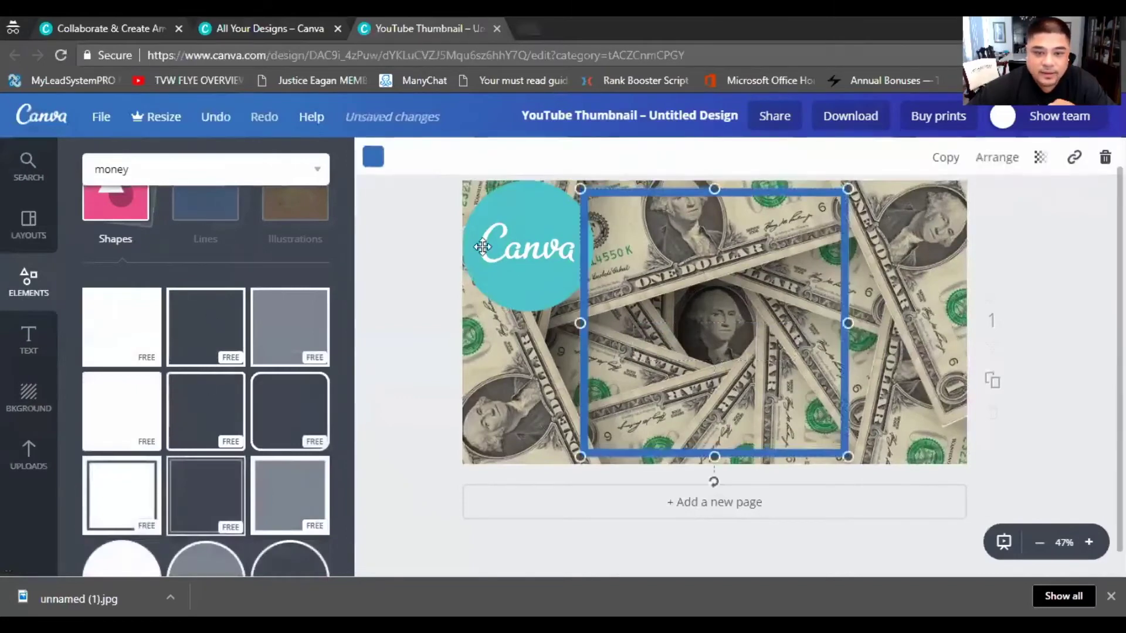
left_click(224, 122)
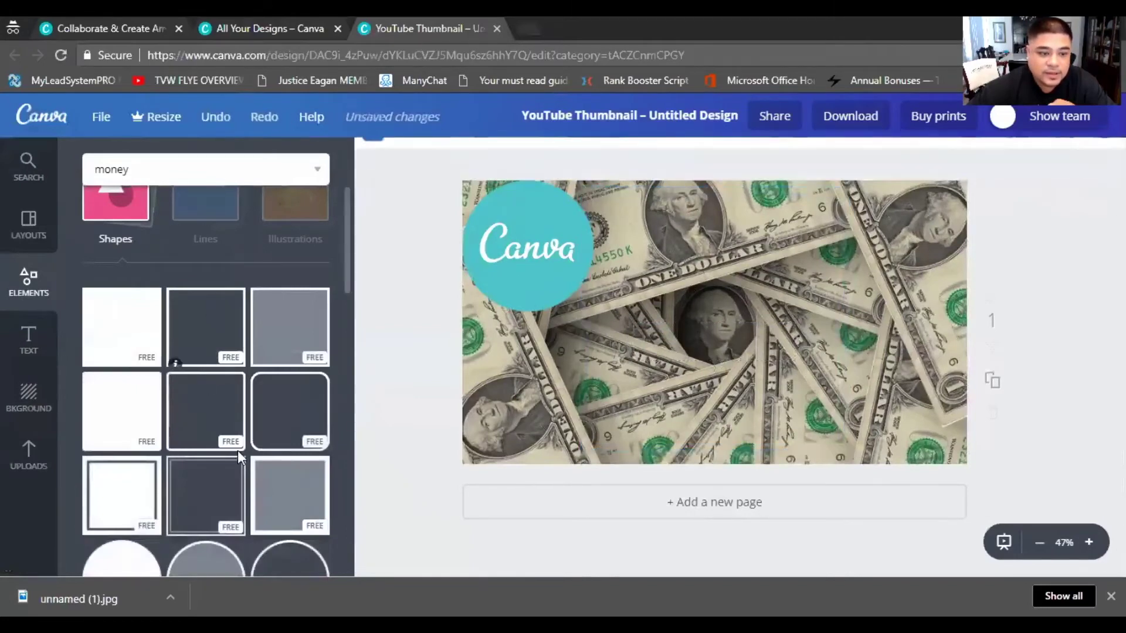
Add a filled square shape and reshape it into a wide horizontal bar at the page's upper right, beside the logo
left_click(135, 335)
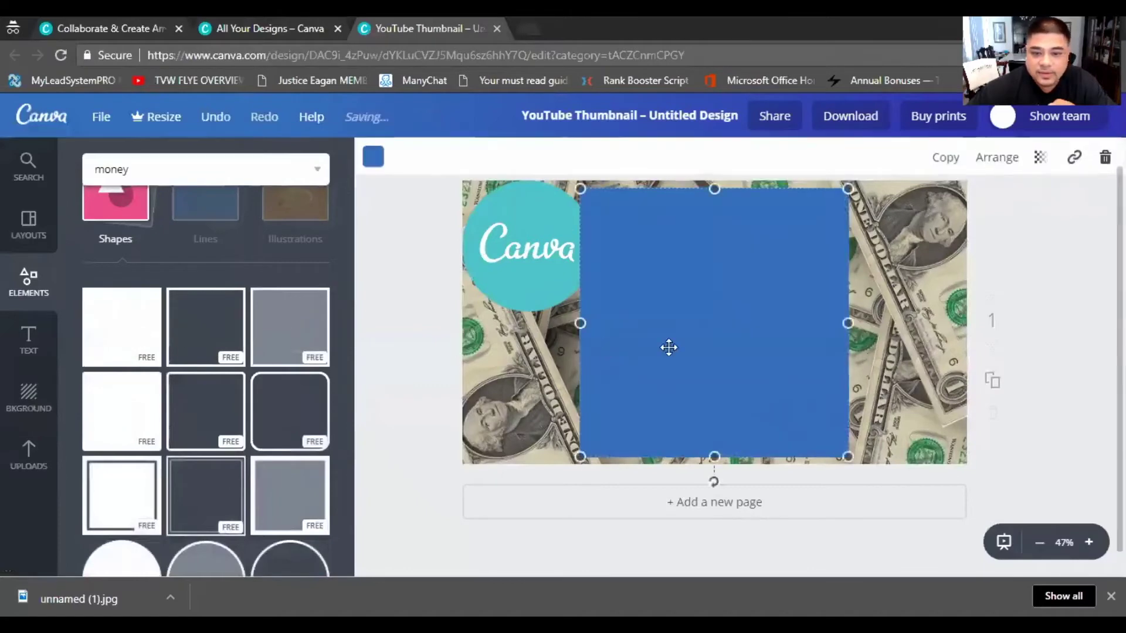
left_click_drag(838, 447, 787, 397)
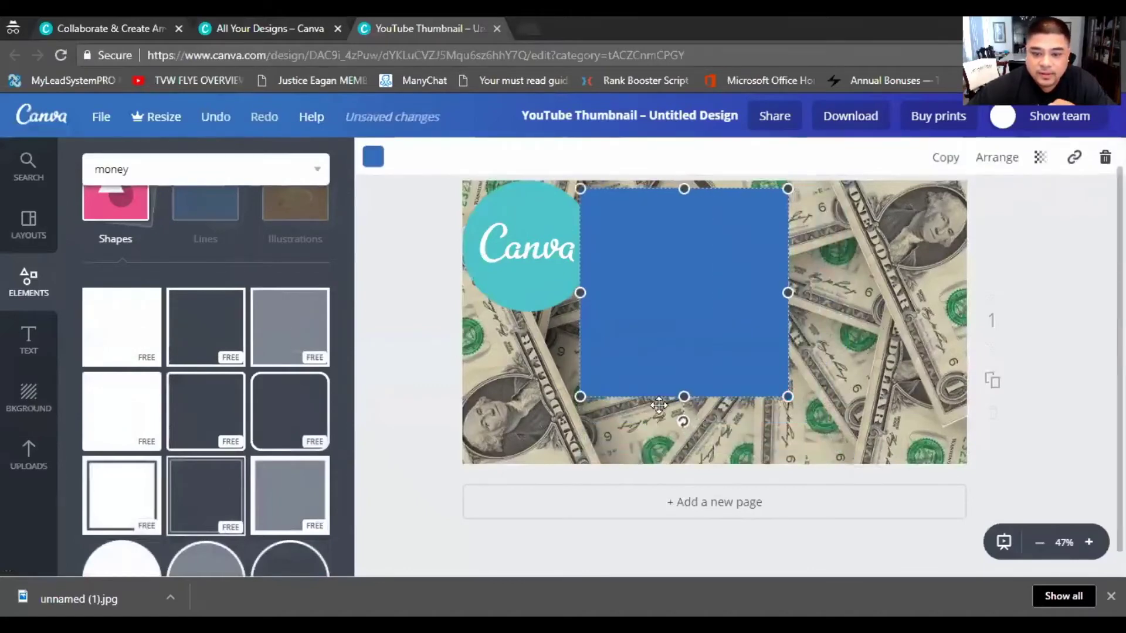
left_click_drag(683, 397, 799, 238)
left_click_drag(891, 236, 935, 236)
left_click_drag(857, 234, 814, 237)
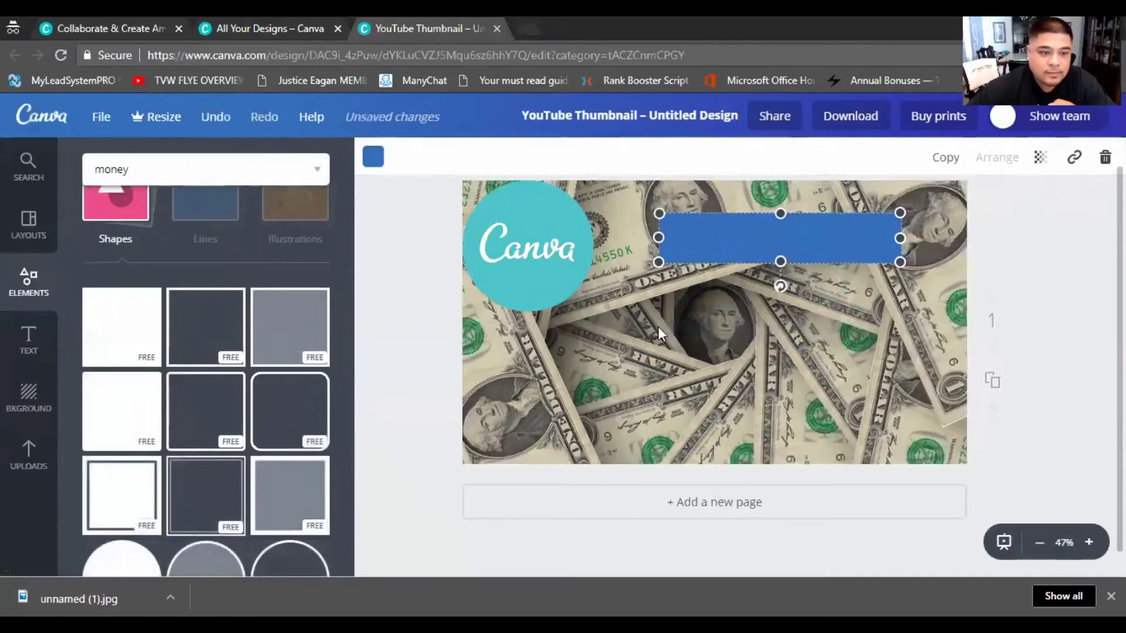
Add a second filled square shape and flatten it into a horizontal bar across the middle of the page
left_click(305, 333)
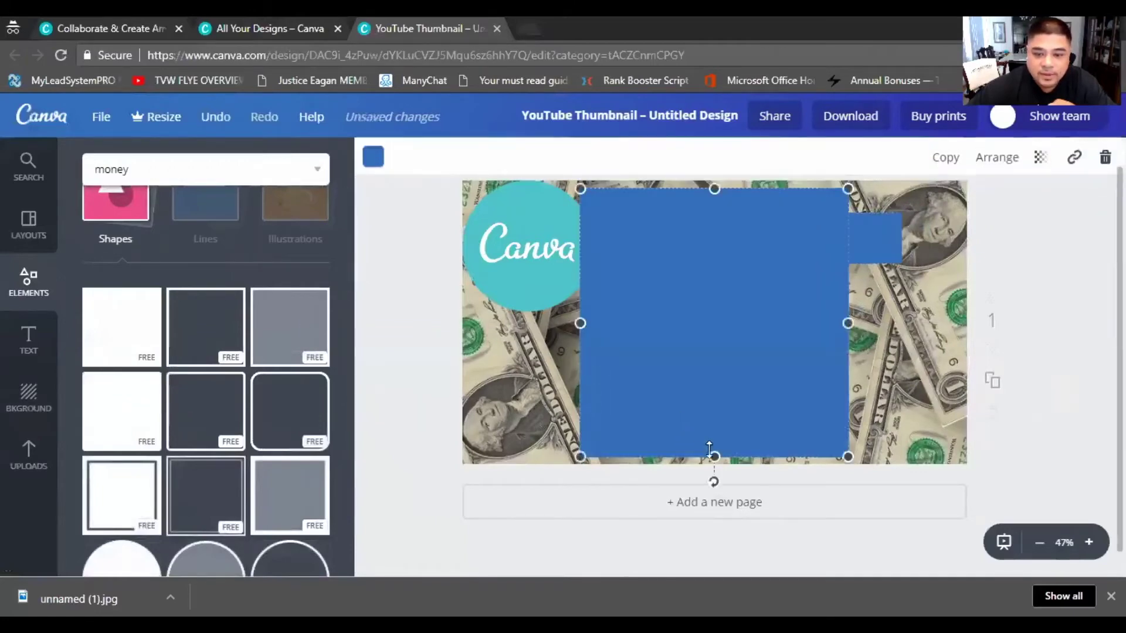
left_click_drag(716, 455, 725, 340)
left_click_drag(716, 386, 724, 333)
Add a third filled square shape and flatten it into a horizontal bar below the middle one, offset to the right
scroll(149, 339, "up", 3)
left_click(130, 511)
left_click_drag(717, 457, 782, 405)
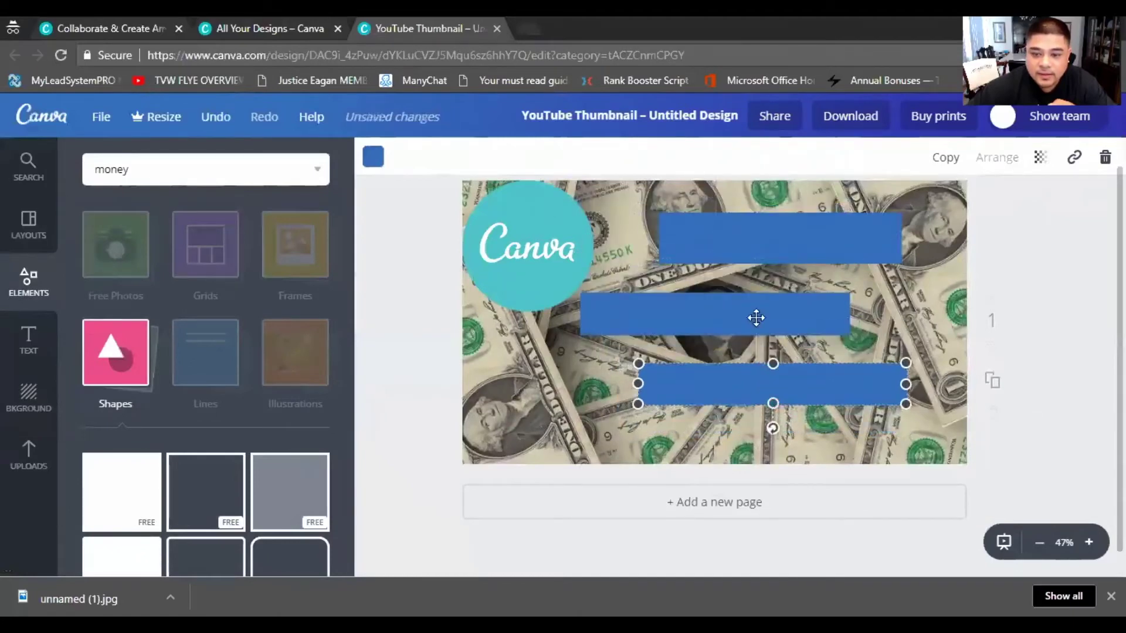
key("Escape")
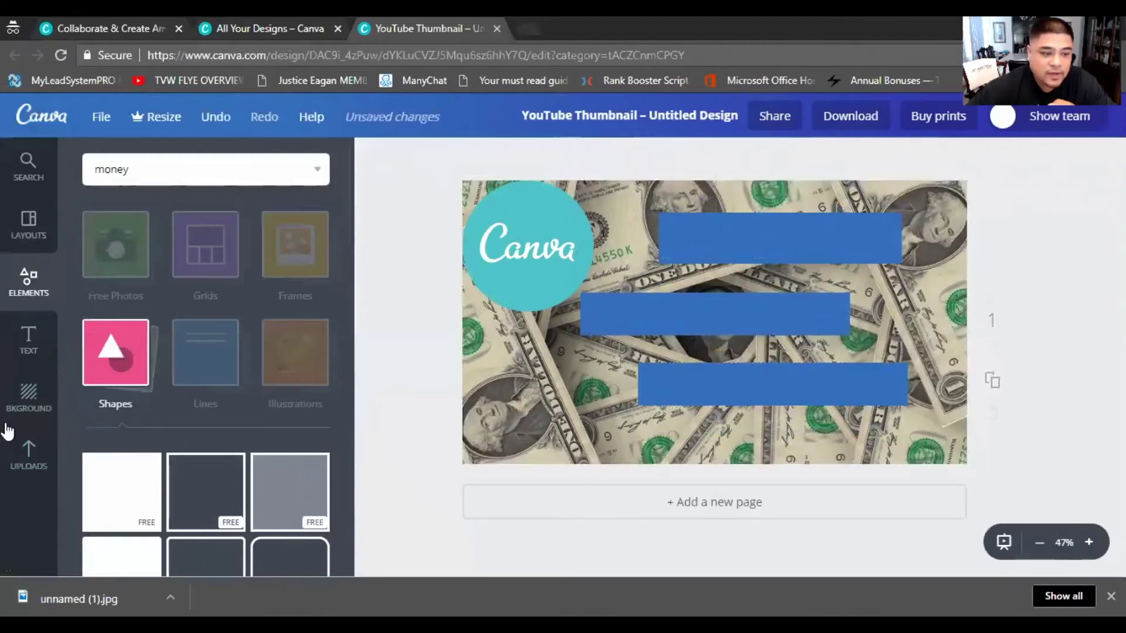
Add the uploaded cut-out photo of the woman in the pink striped top and scale it down in the page's lower-right corner
left_click(29, 457)
scroll(247, 455, "down", 4)
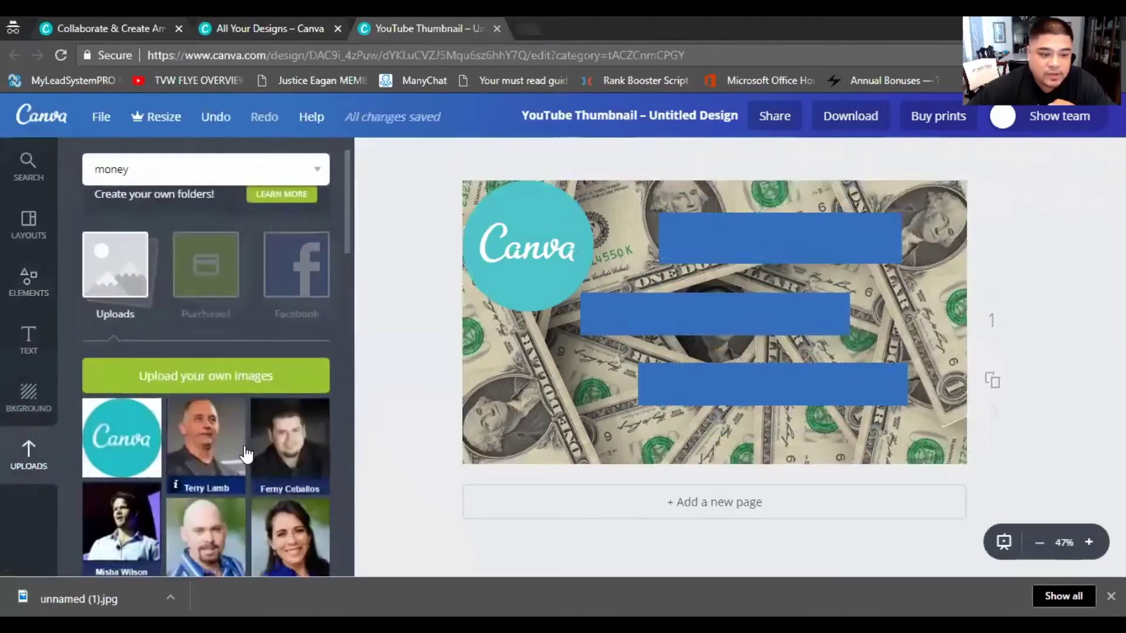
scroll(247, 454, "down", 4)
scroll(190, 451, "down", 3)
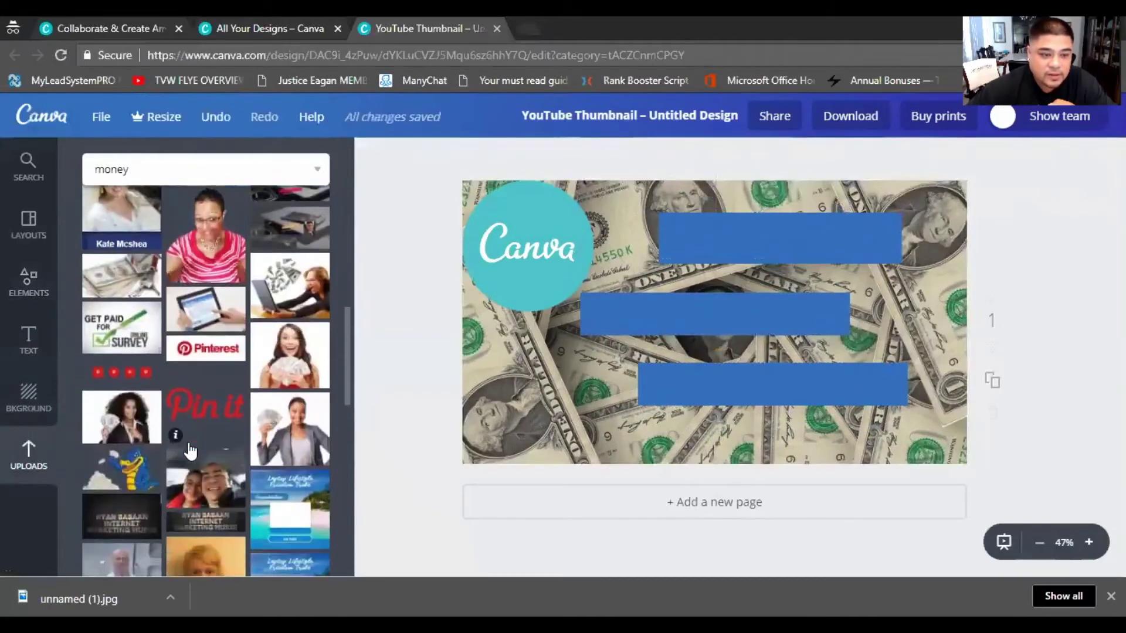
scroll(193, 449, "up", 3)
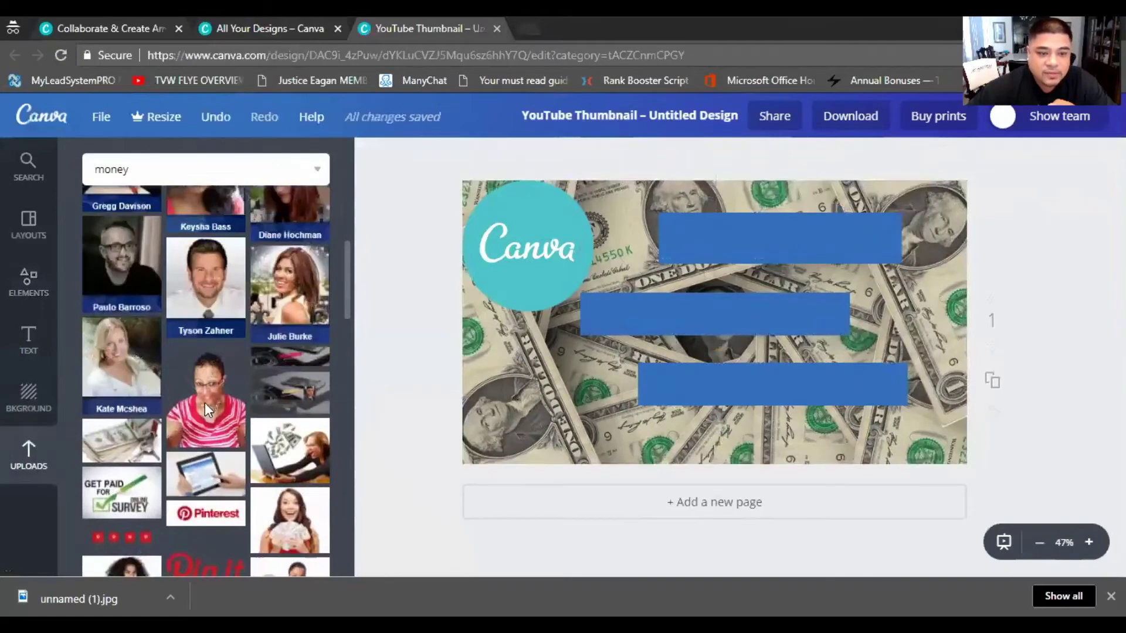
left_click_drag(206, 403, 692, 337)
left_click_drag(689, 391, 873, 398)
left_click_drag(779, 199, 857, 303)
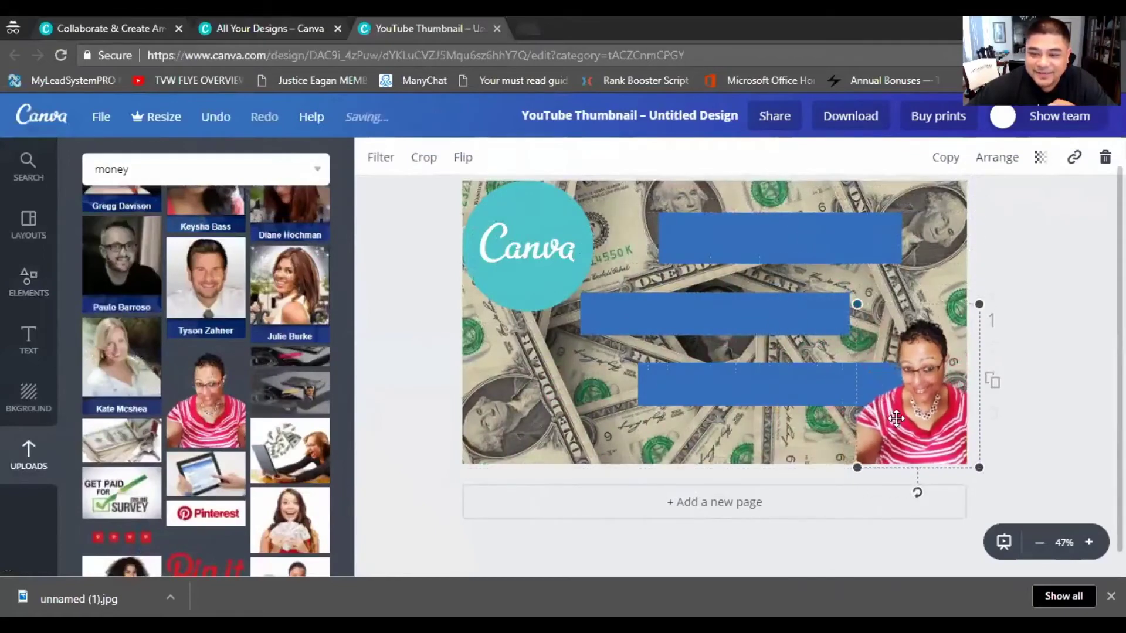
left_click_drag(876, 413, 783, 403)
Shift the three blue bars left to clear the woman's photo, and slightly reduce the top bar's height
left_click_drag(686, 234, 648, 235)
left_click_drag(628, 329, 617, 334)
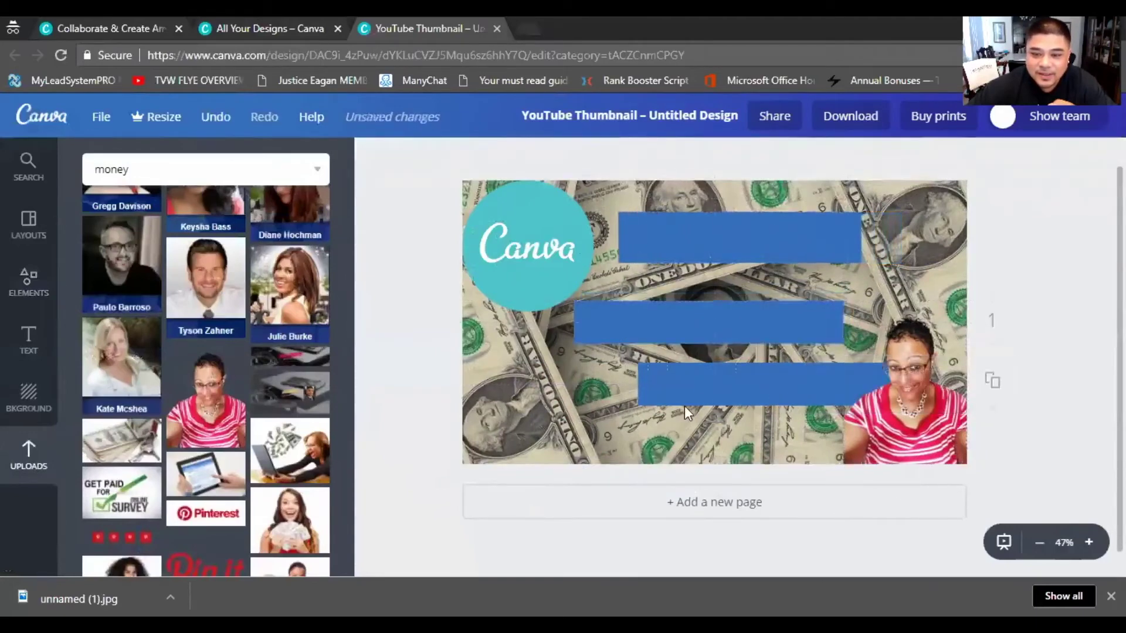
left_click_drag(641, 387, 577, 384)
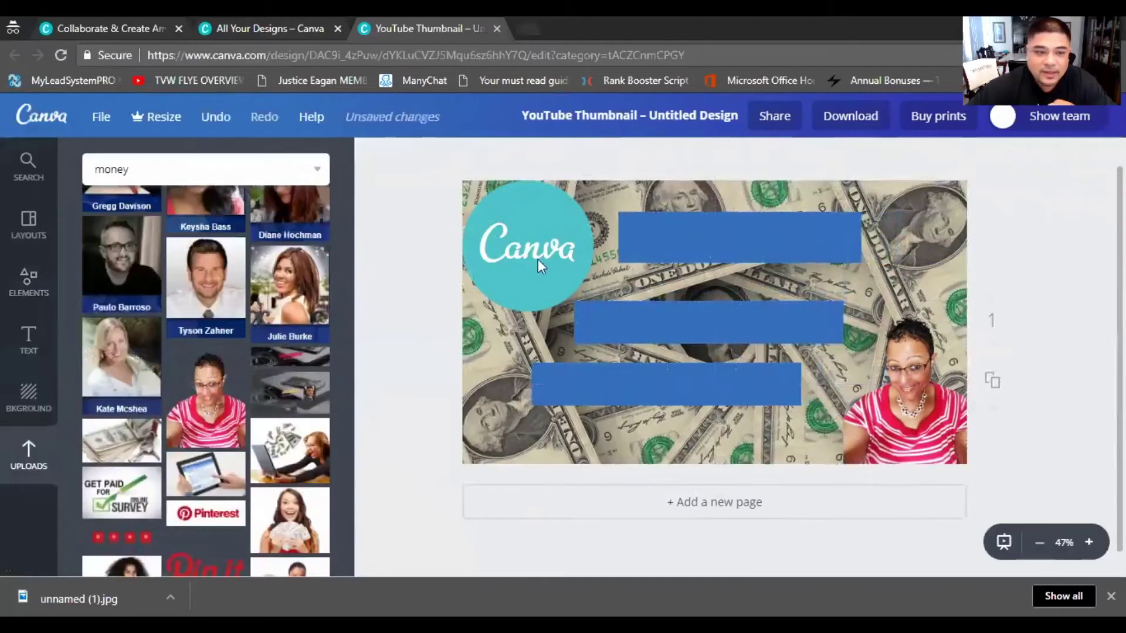
left_click(734, 245)
left_click_drag(739, 259, 739, 249)
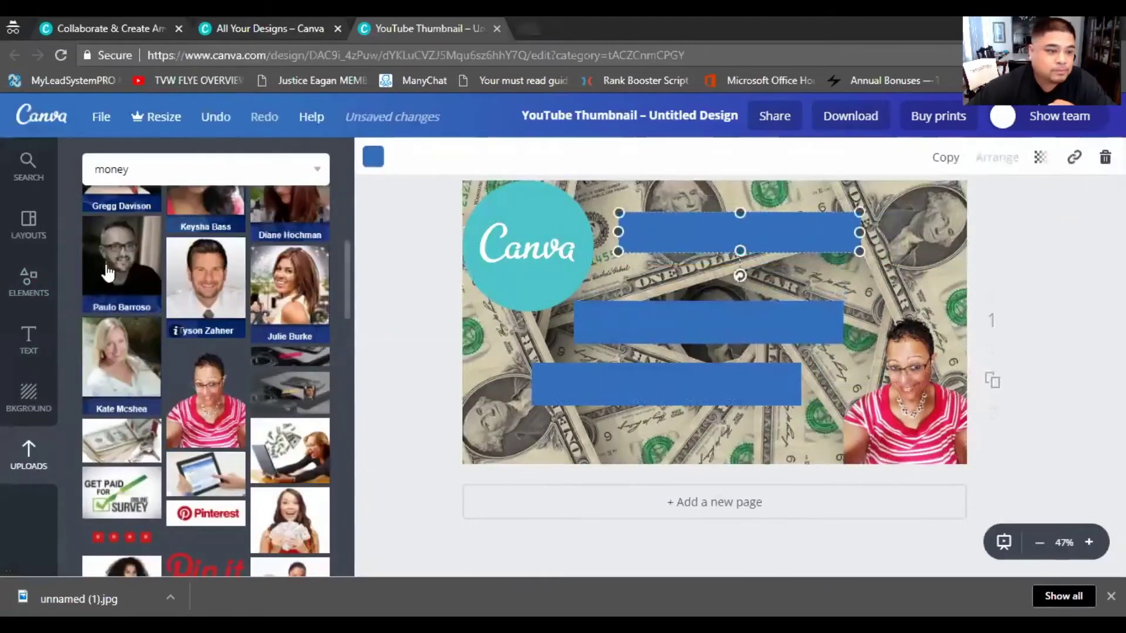
Add a heading reading "HOW TO" and place it on the top blue bar
left_click(29, 337)
left_click_drag(181, 258, 680, 304)
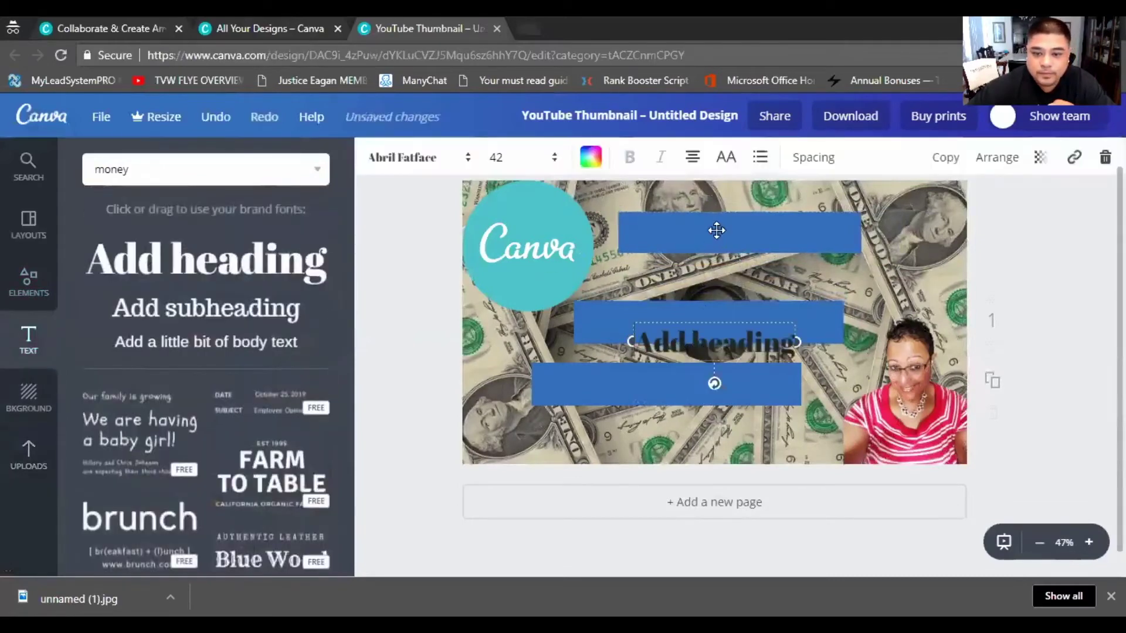
double_click(701, 357)
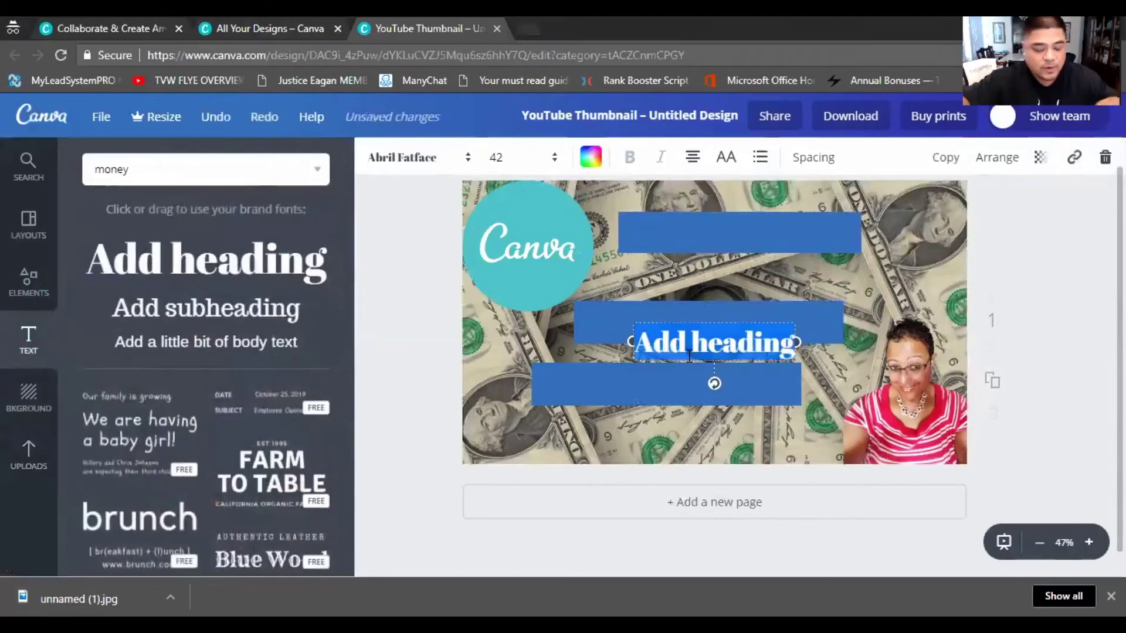
key("BackSpace")
type("two")
key("BackSpace")
key("BackSpace")
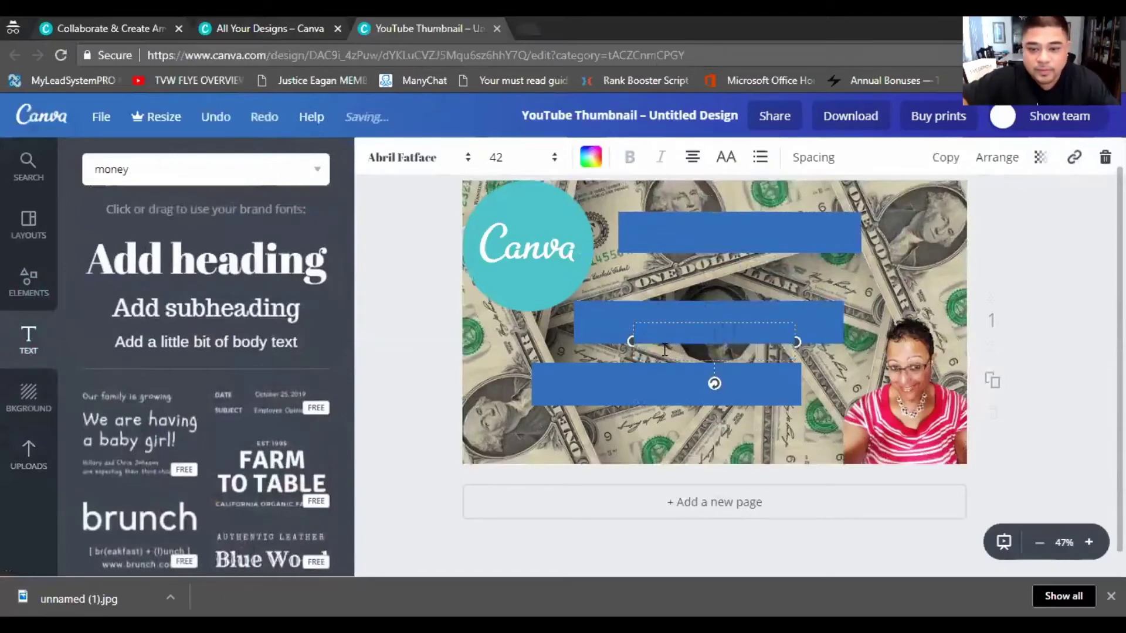
type("H")
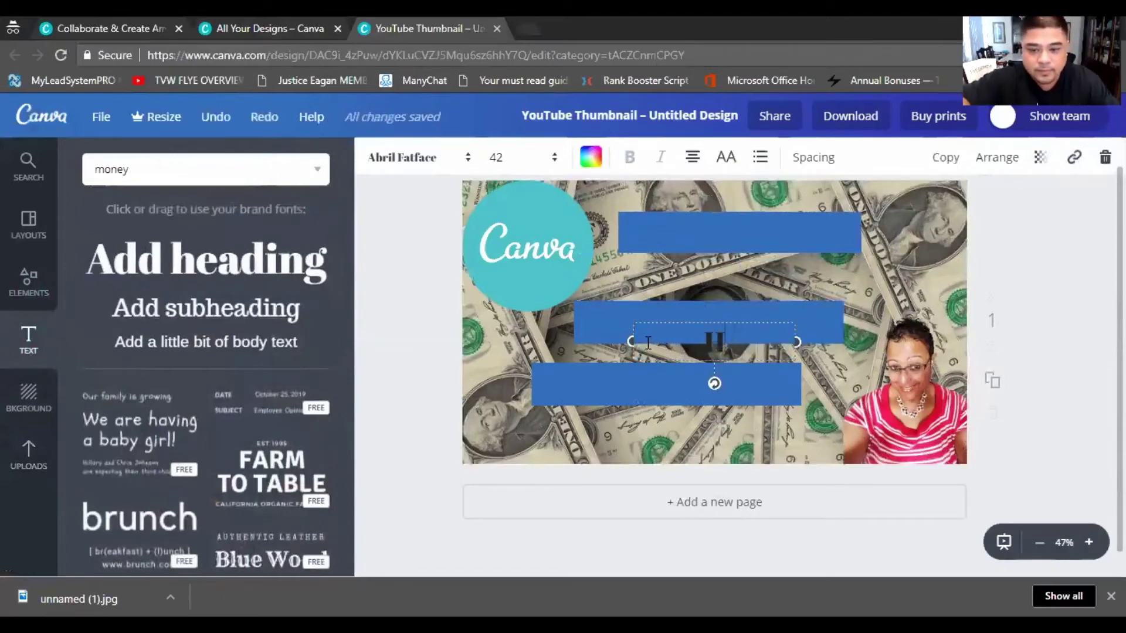
type("OW TO")
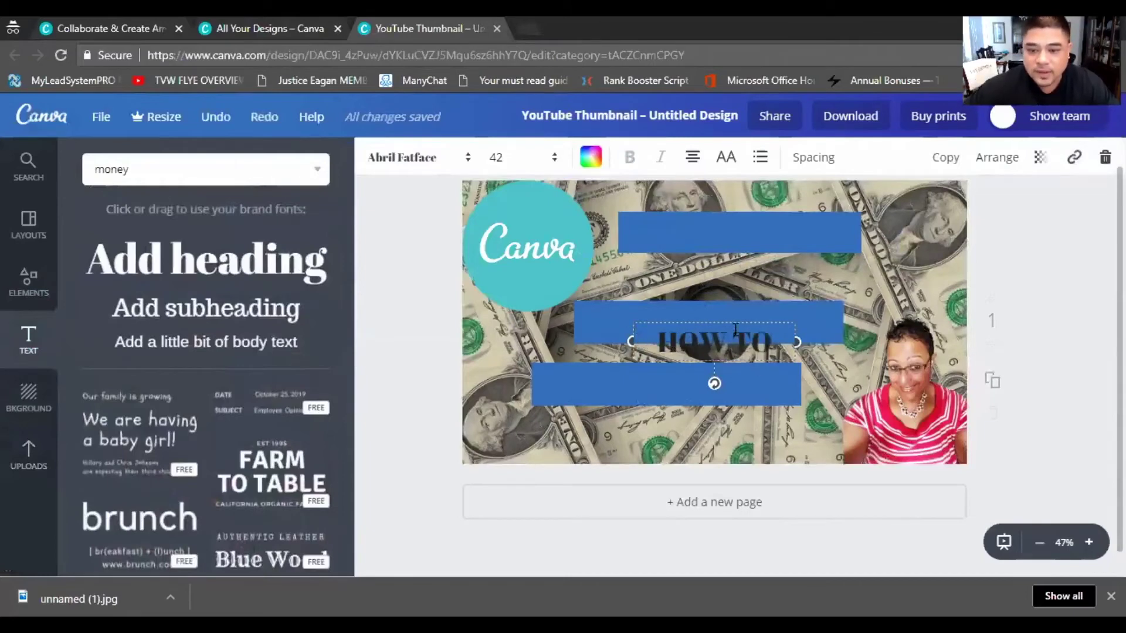
left_click_drag(727, 320, 745, 207)
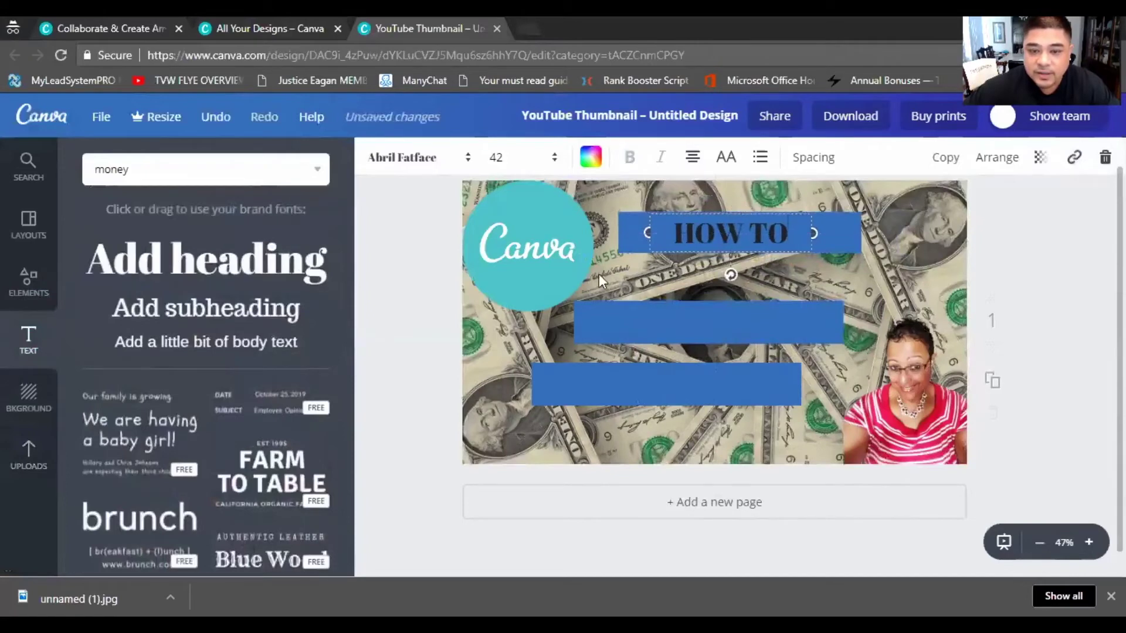
Narrow the top blue bar from both ends so it fits closely around the "HOW TO" heading
left_click(620, 251)
left_click_drag(619, 232, 667, 233)
left_click_drag(859, 232, 798, 233)
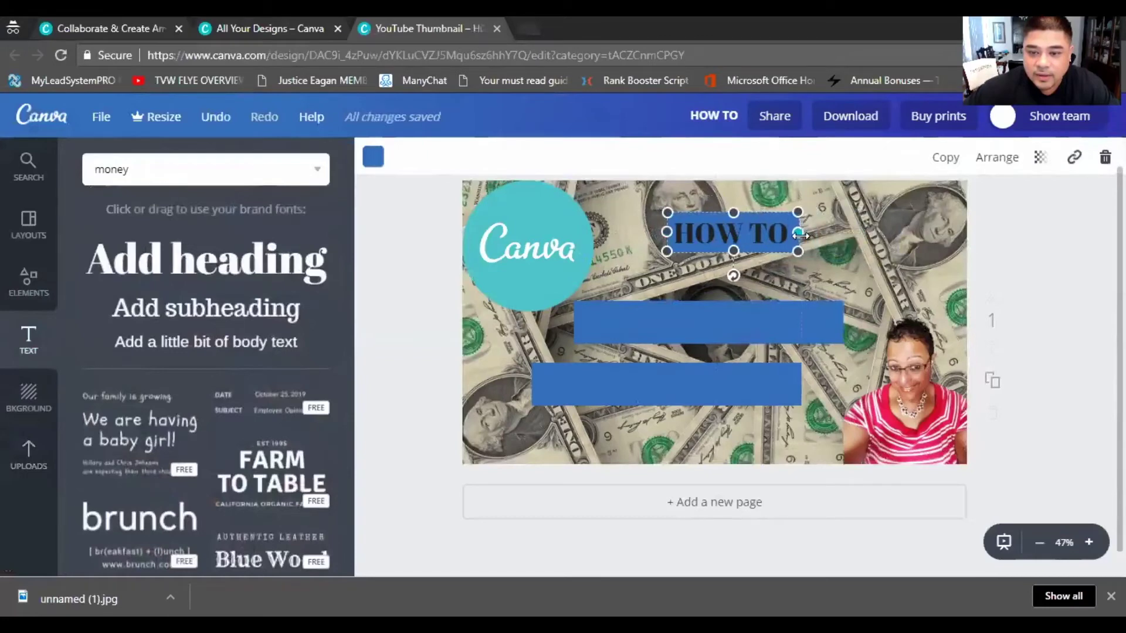
Change the "HOW TO" heading's text colour to white
left_click(743, 233)
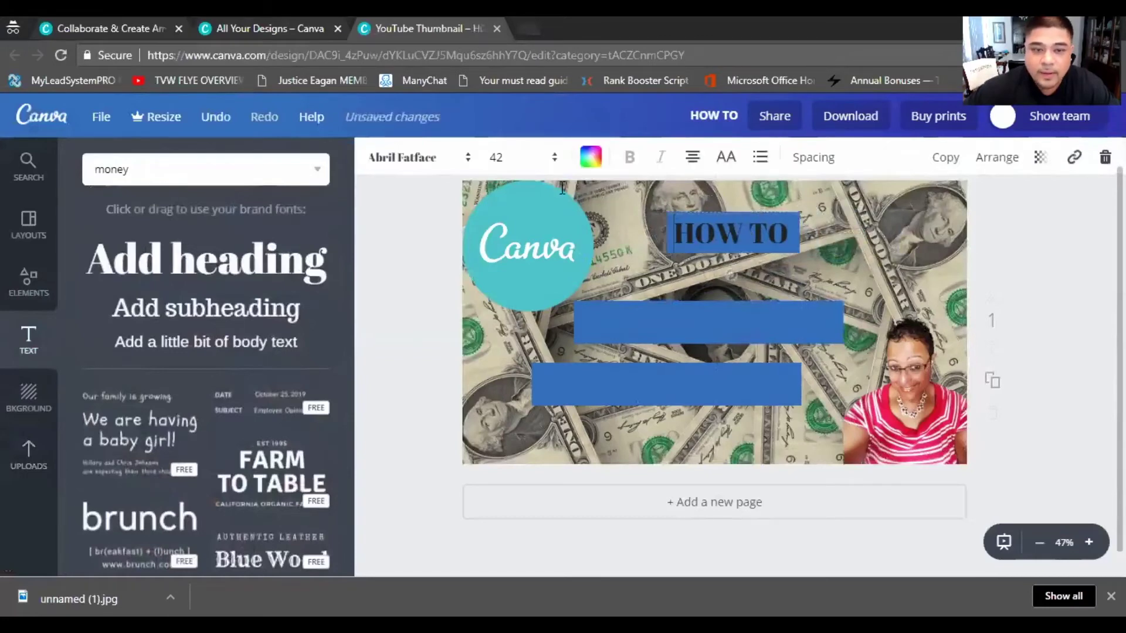
left_click(589, 159)
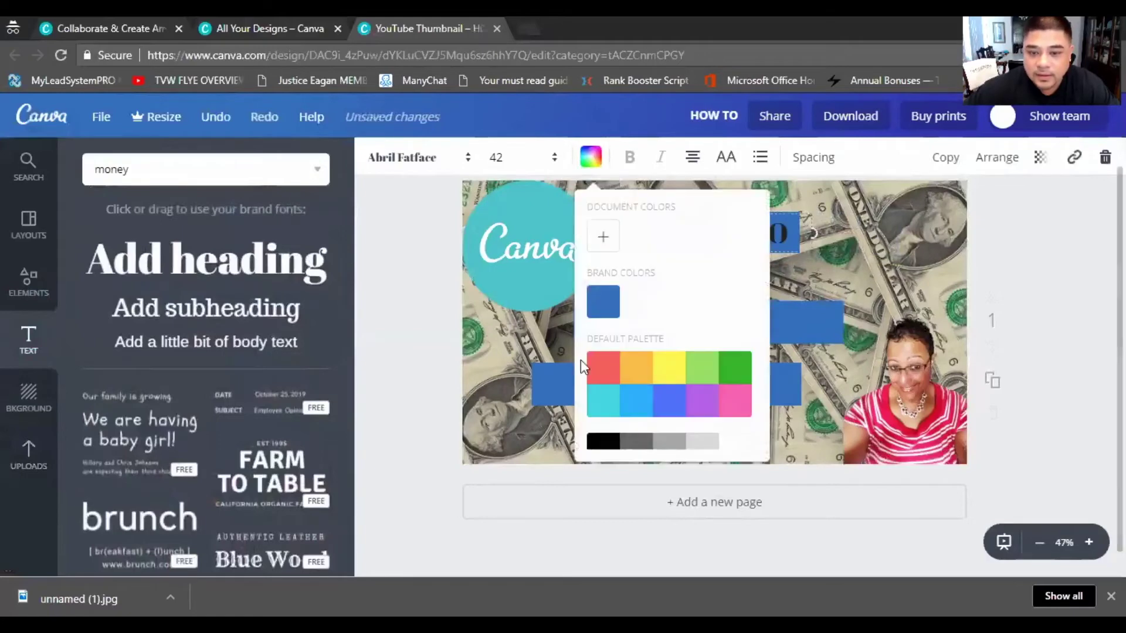
left_click(736, 443)
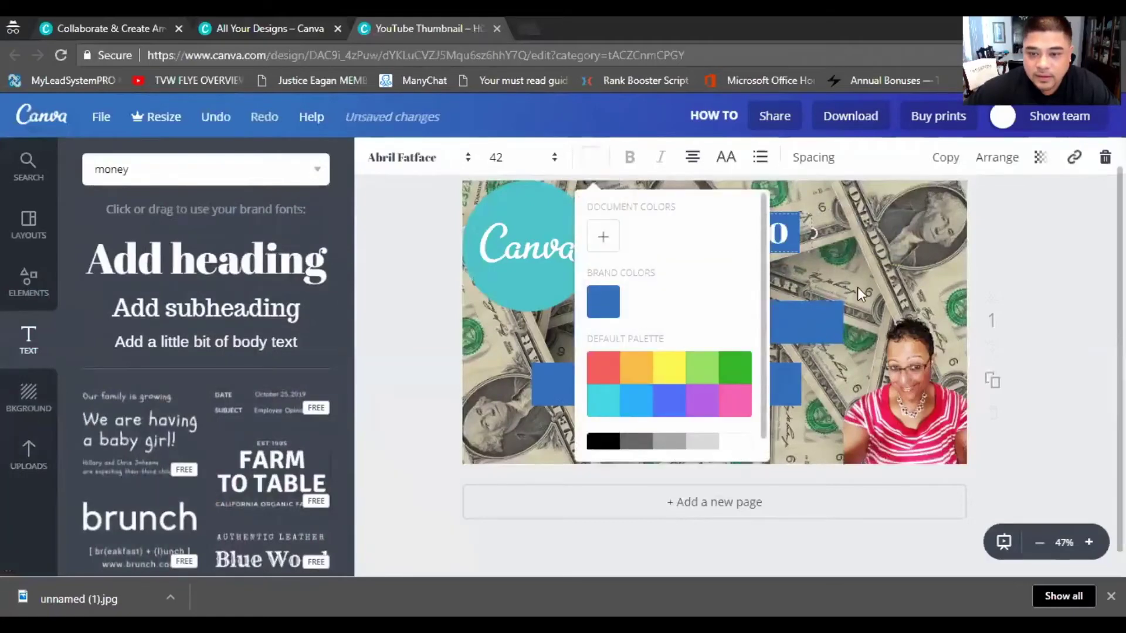
left_click(864, 256)
Add a second heading on the middle blue bar and replace its text with "MAKE MONEY"
left_click(672, 326)
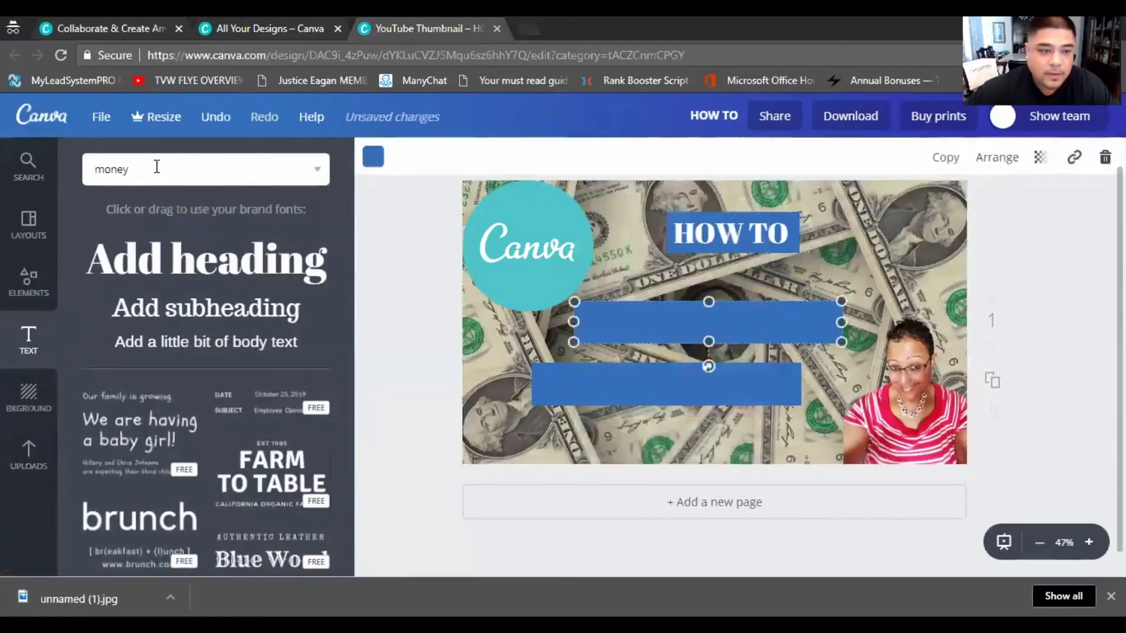
left_click_drag(149, 266, 675, 345)
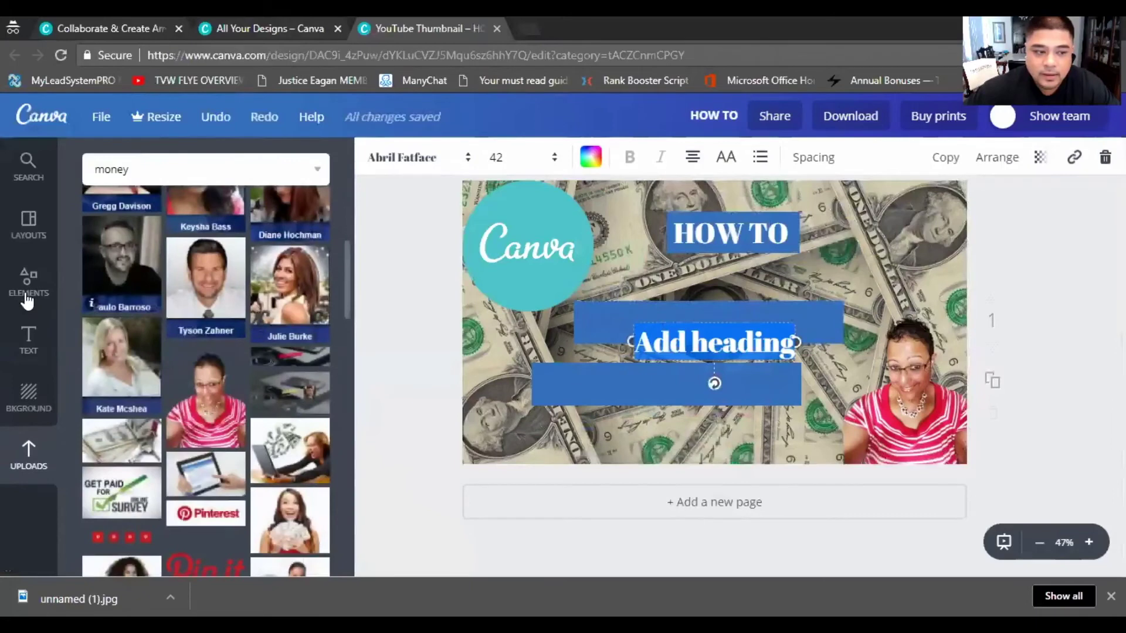
left_click(19, 346)
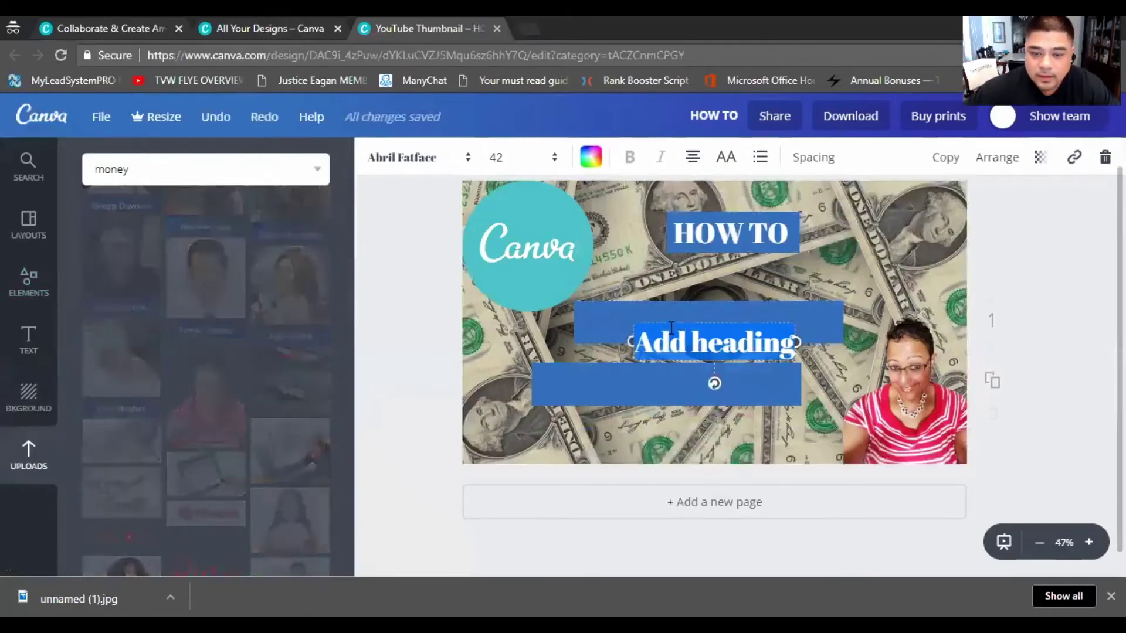
left_click_drag(668, 321, 657, 300)
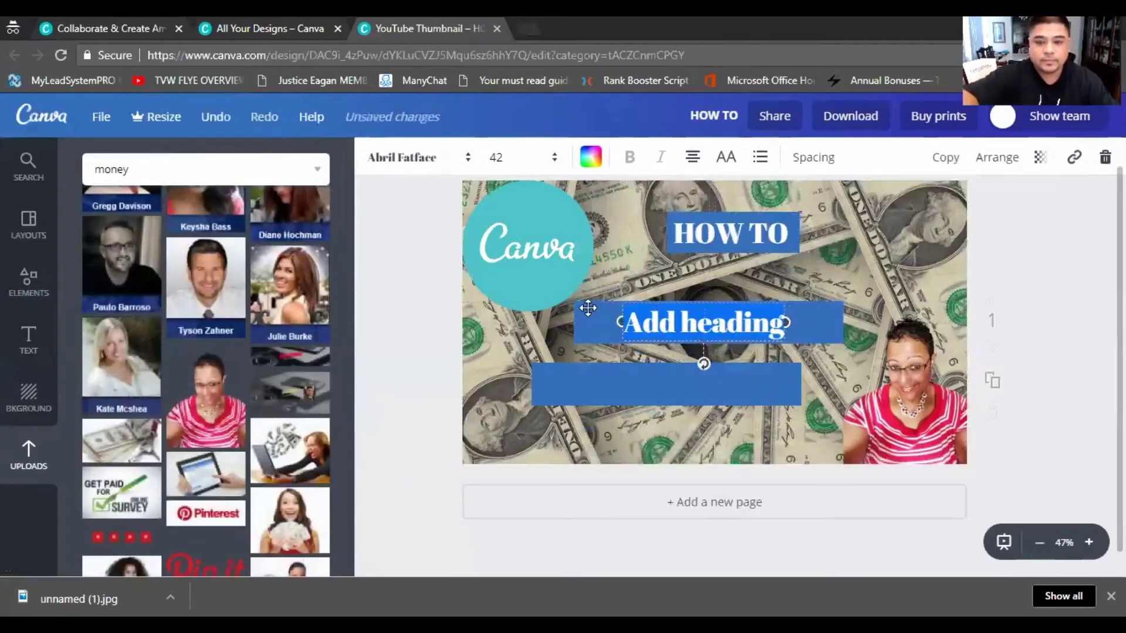
type("MAKE")
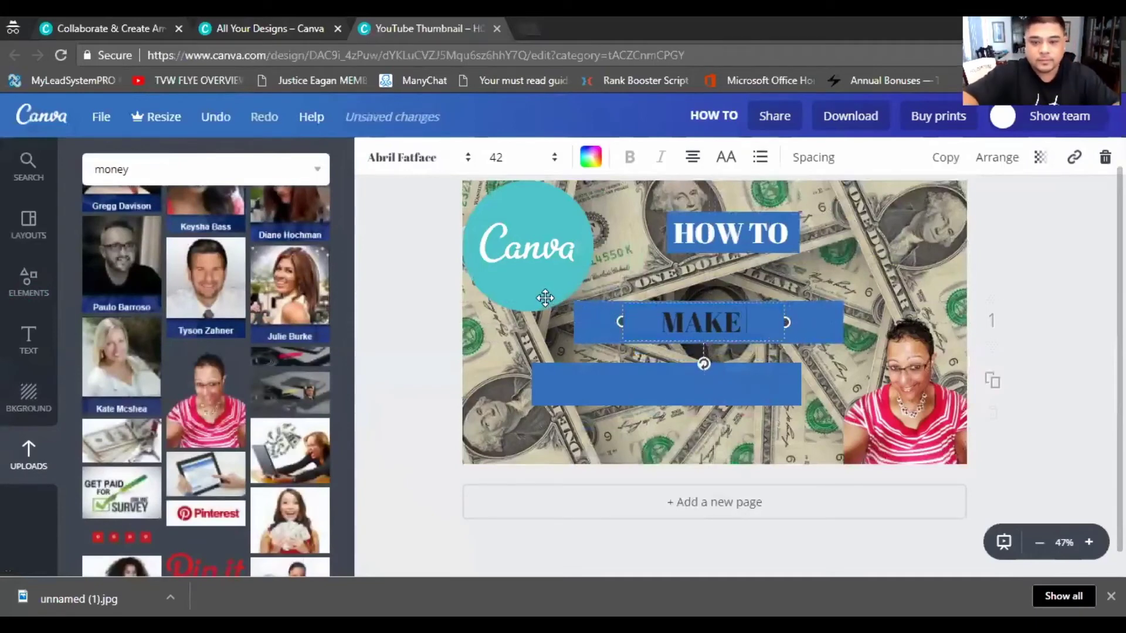
type(" mMON")
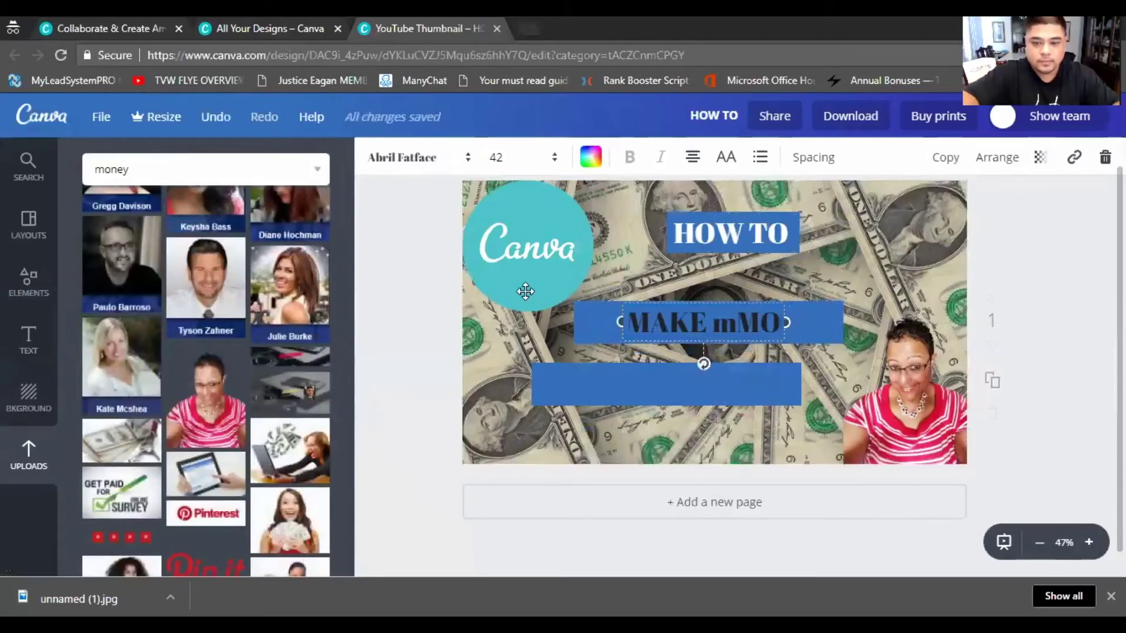
key("BackSpace")
key("BackSpace")
key("BackSpace")
key("BackSpace")
key("BackSpace")
type("O")
key("BackSpace")
key("BackSpace")
type("MONEY")
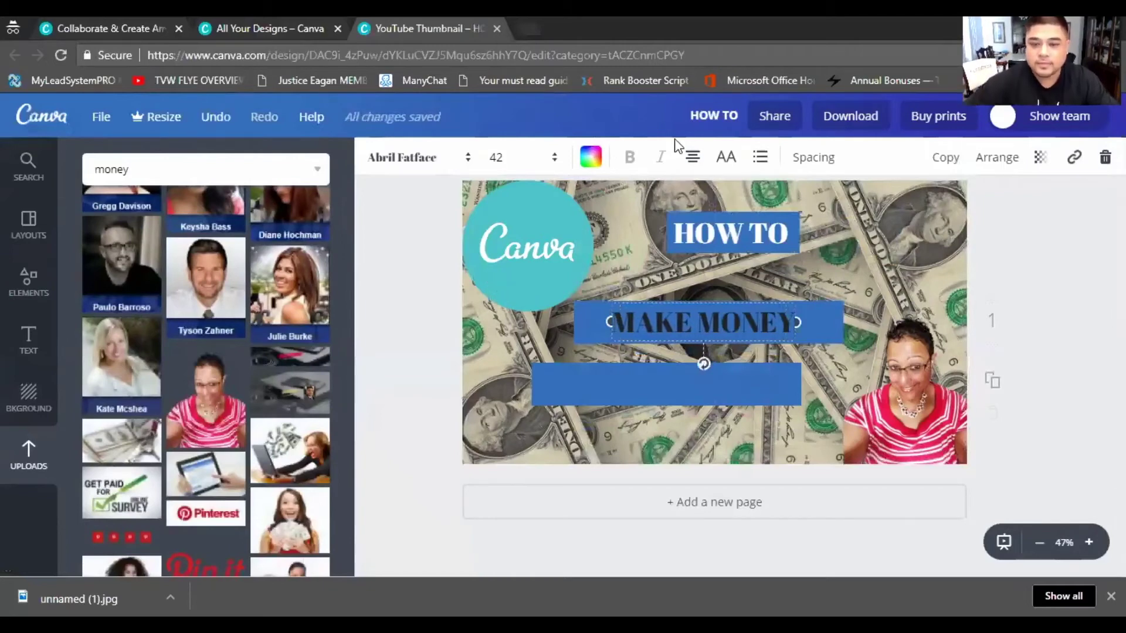
Colour the "MAKE MONEY" heading white and widen its text box within the middle bar
left_click(589, 157)
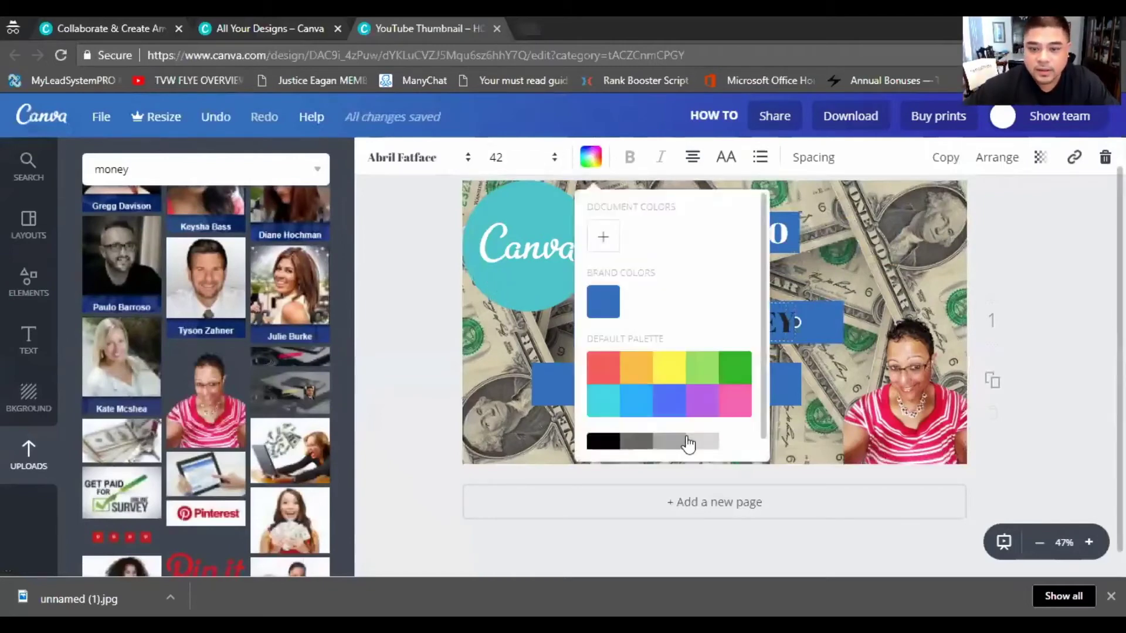
left_click(728, 441)
left_click(812, 308)
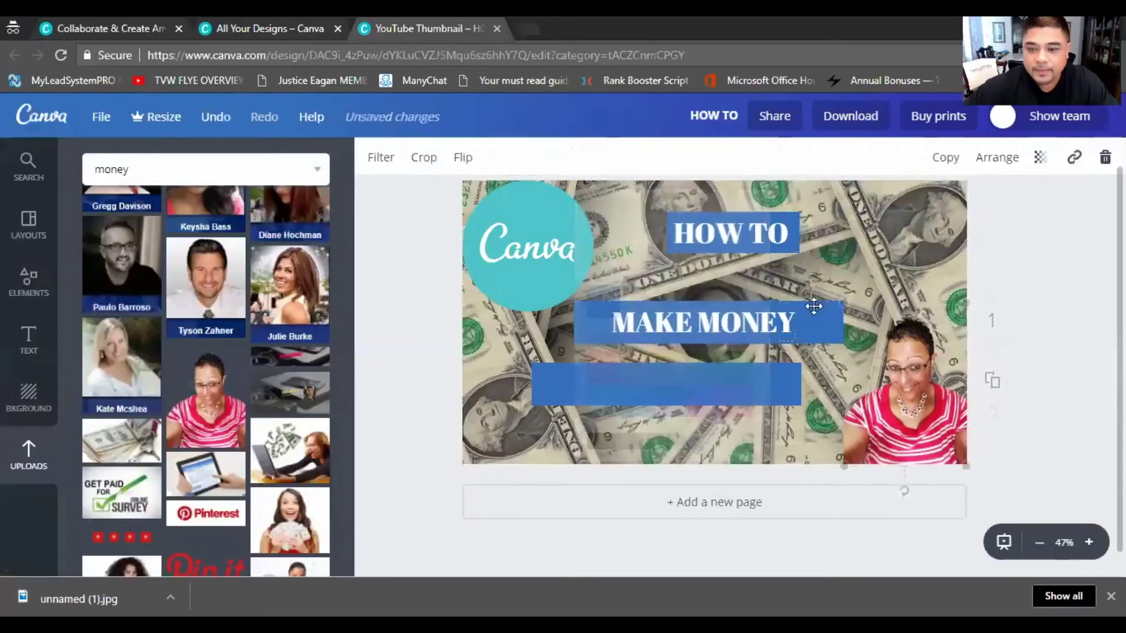
left_click_drag(798, 323, 817, 322)
left_click_drag(607, 320, 592, 320)
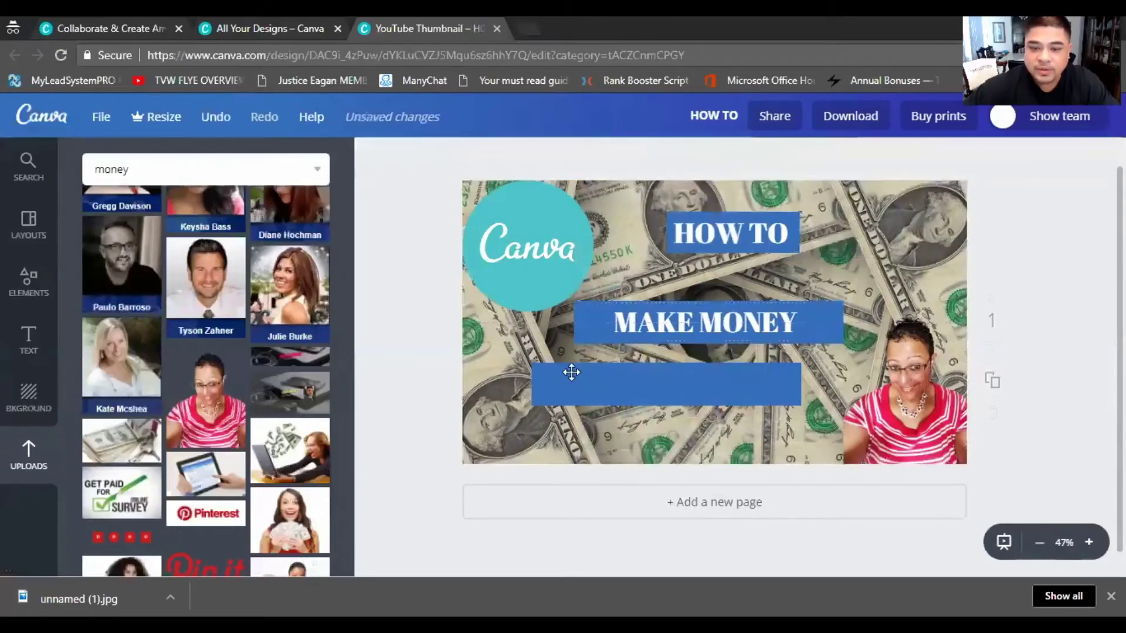
Add a third heading reading "USING CANVA" and place it on the lowest blue bar
left_click(660, 388)
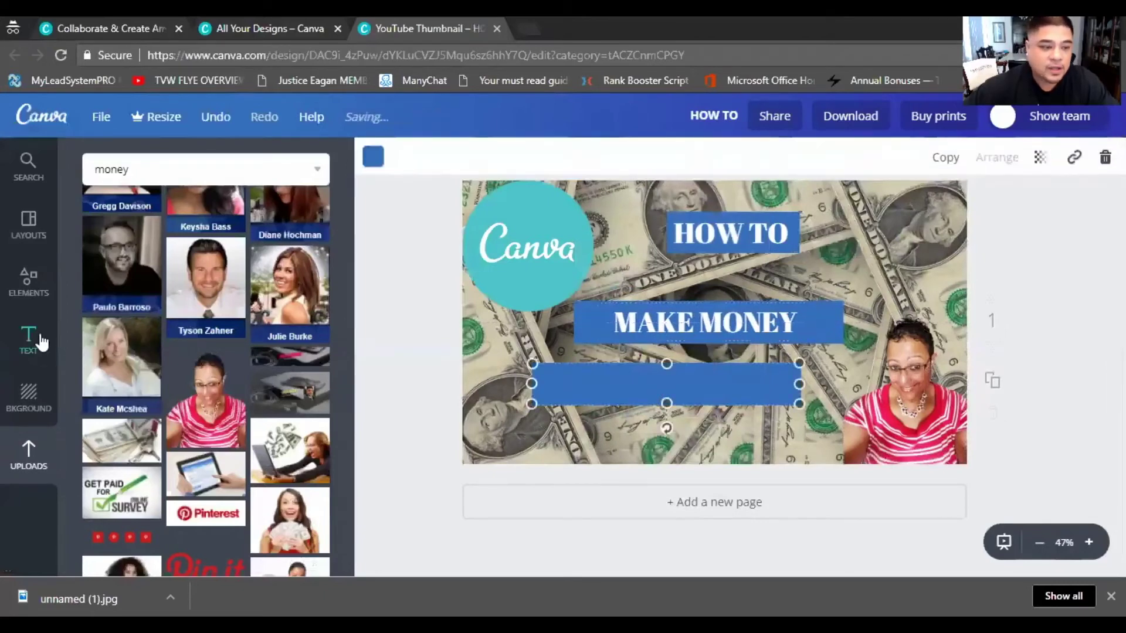
left_click(33, 346)
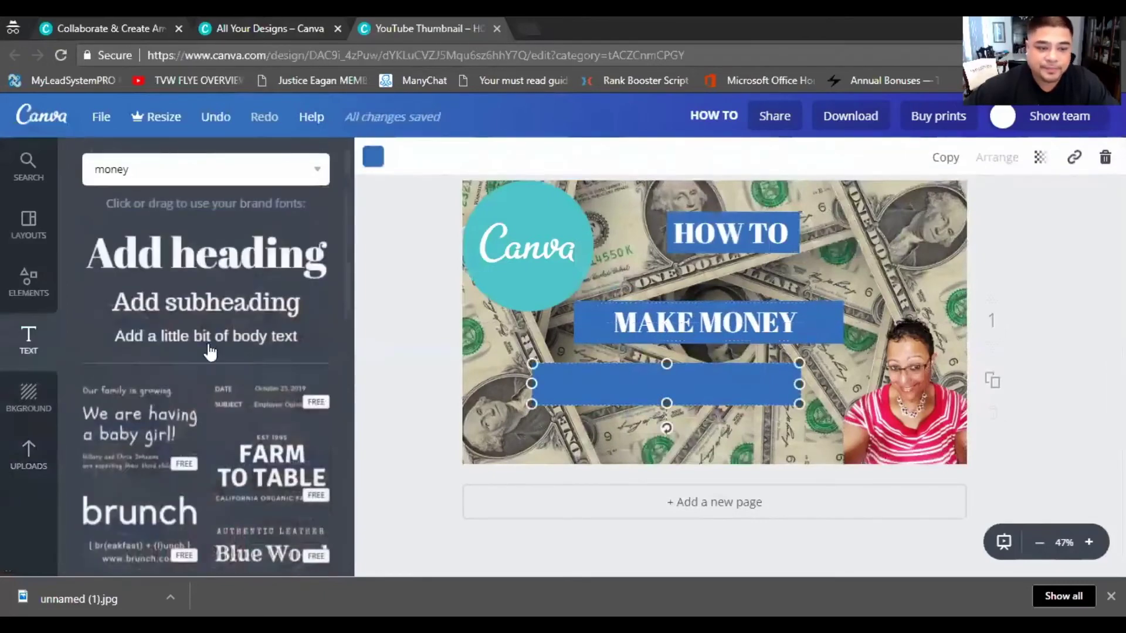
left_click(195, 256)
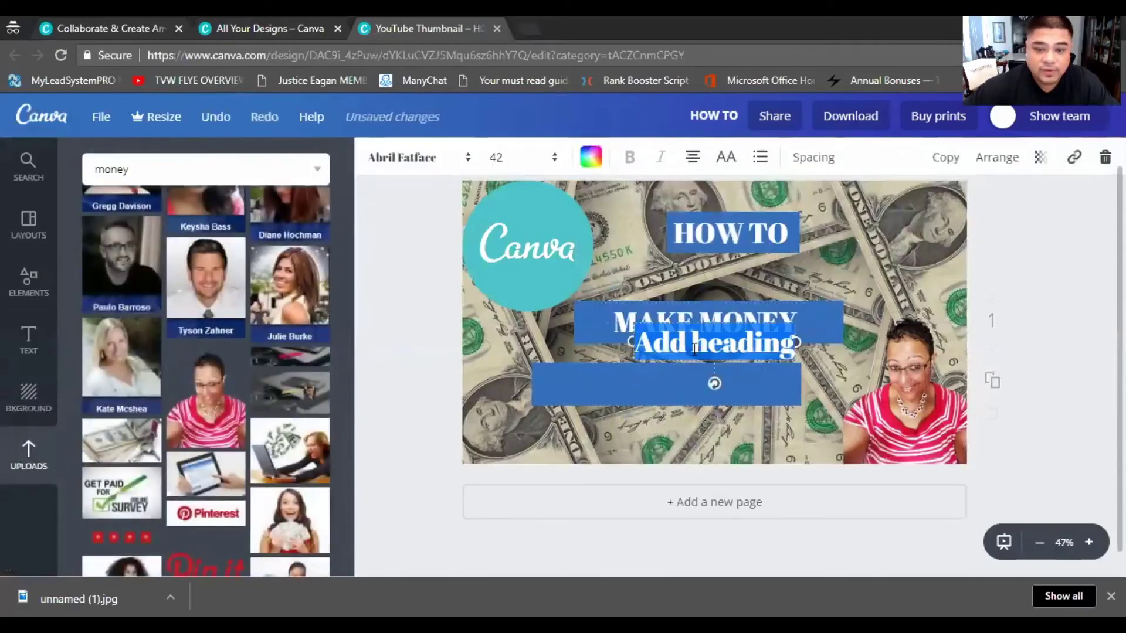
key("BackSpace")
type("USING CANVA")
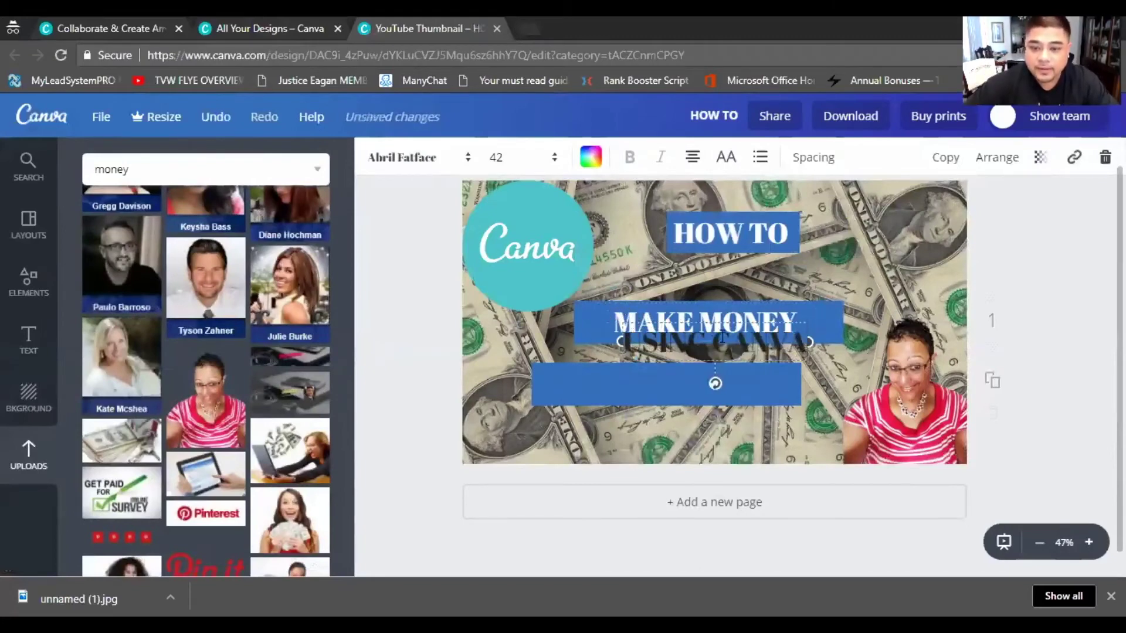
left_click_drag(692, 324, 633, 361)
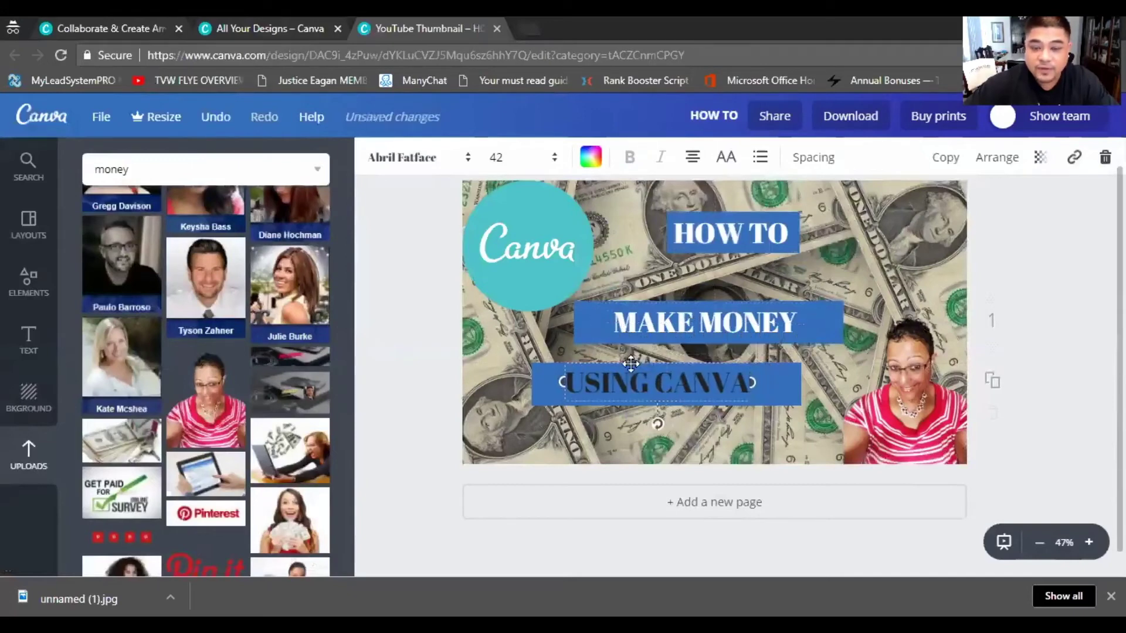
left_click(430, 360)
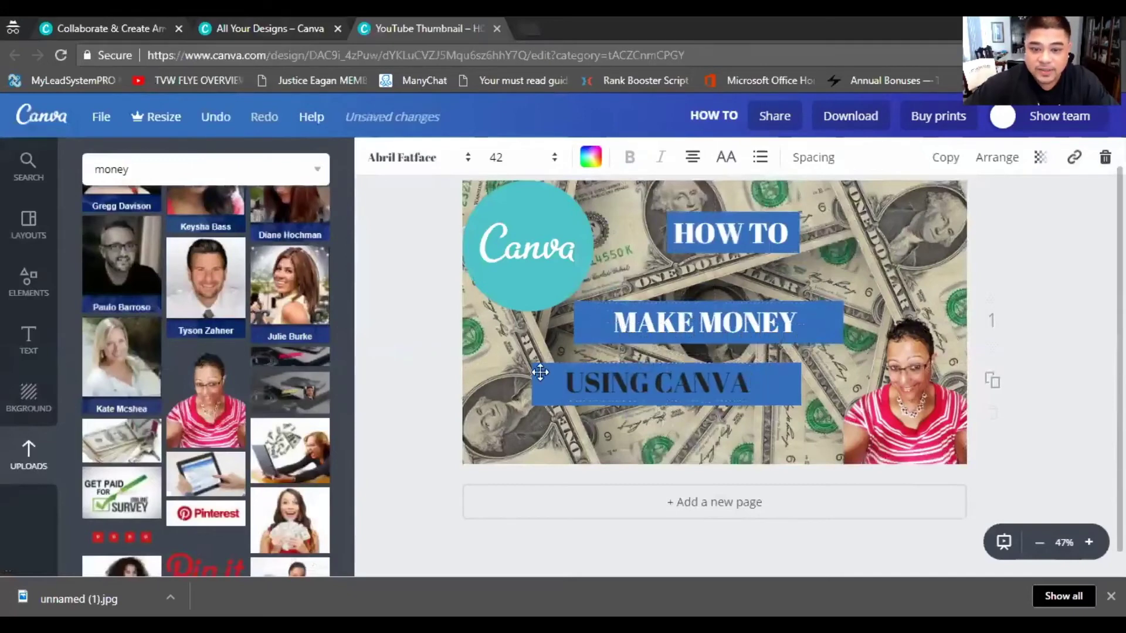
Change the "USING CANVA" heading's text colour to white
left_click(579, 383)
left_click(590, 157)
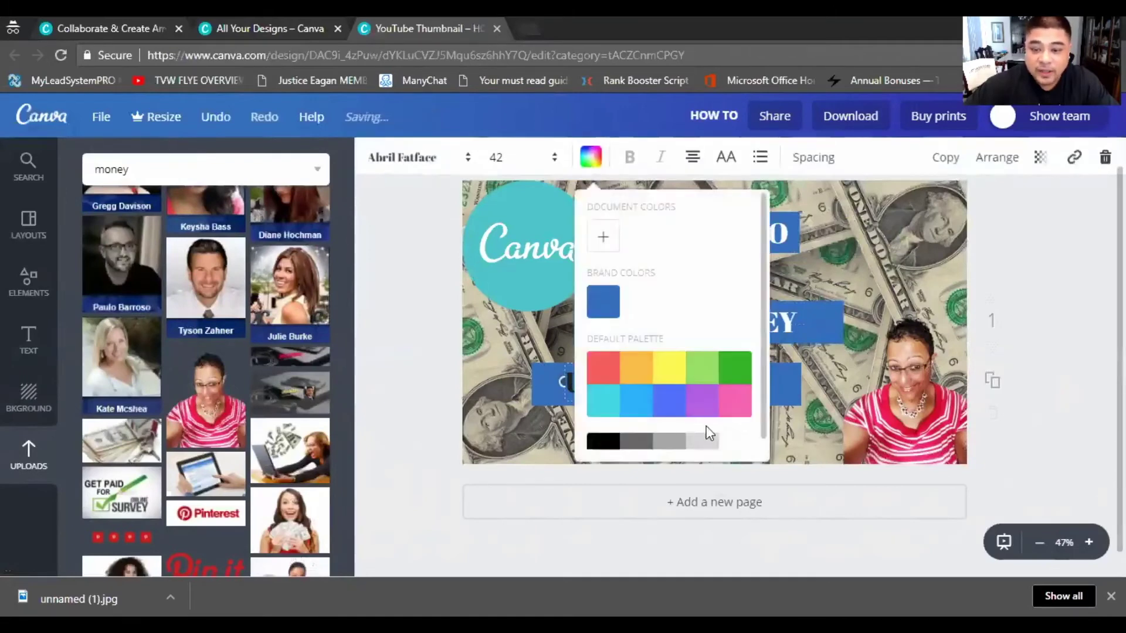
left_click(608, 371)
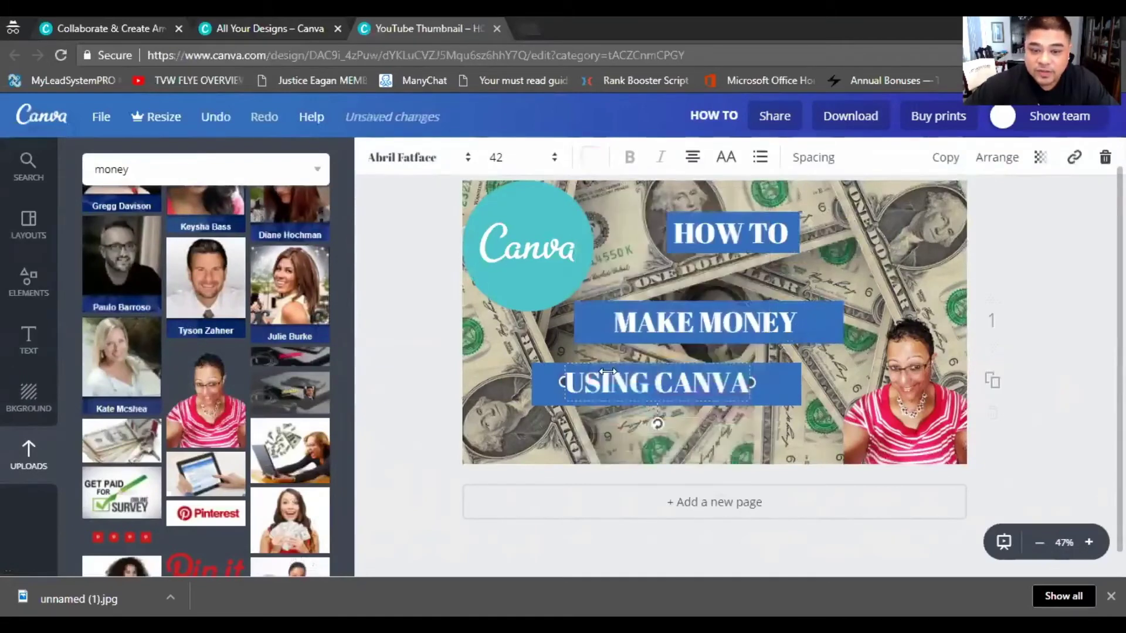
Widen the "USING CANVA" text box slightly and shorten the lowest blue bar at both ends to fit the text
mouse_move(755, 380)
left_mouse_down()
mouse_move(786, 385)
mouse_move(769, 384)
left_mouse_up()
left_click(798, 384)
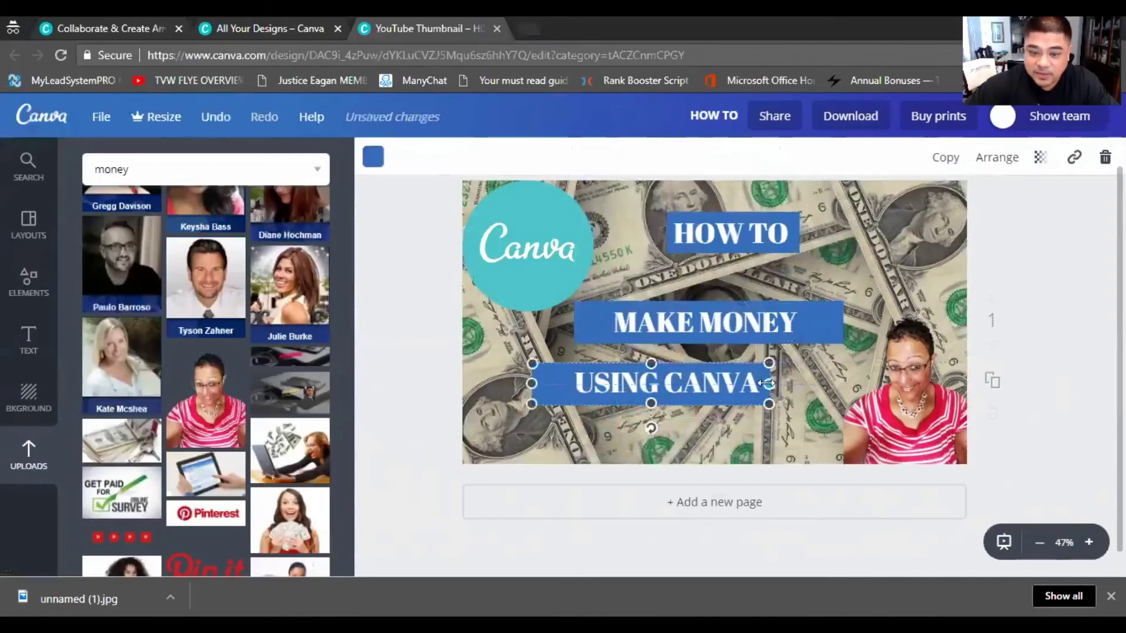
left_click_drag(531, 384, 563, 384)
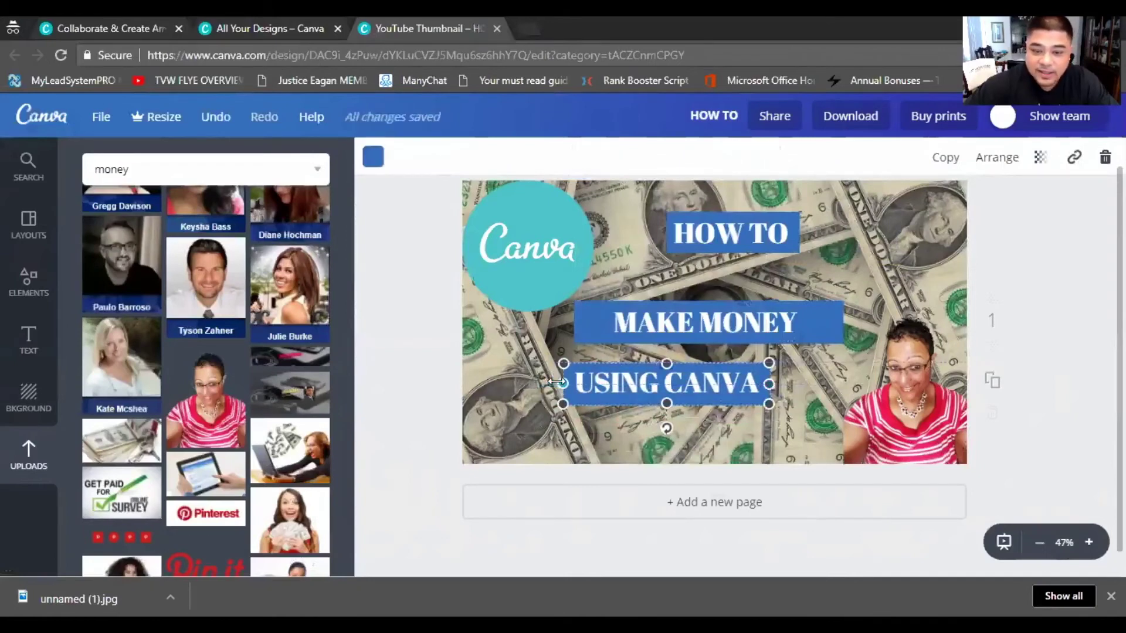
Shorten the middle blue bar at both ends so that it fits closely around "MAKE MONEY"
left_click(601, 323)
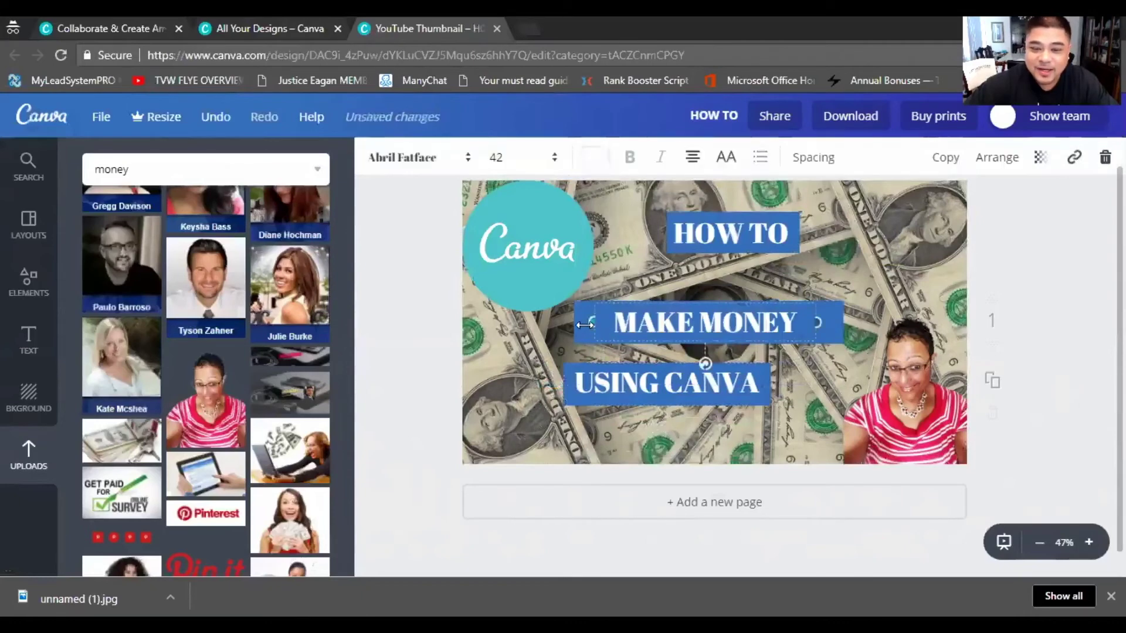
left_click(577, 324)
left_click_drag(575, 322, 605, 322)
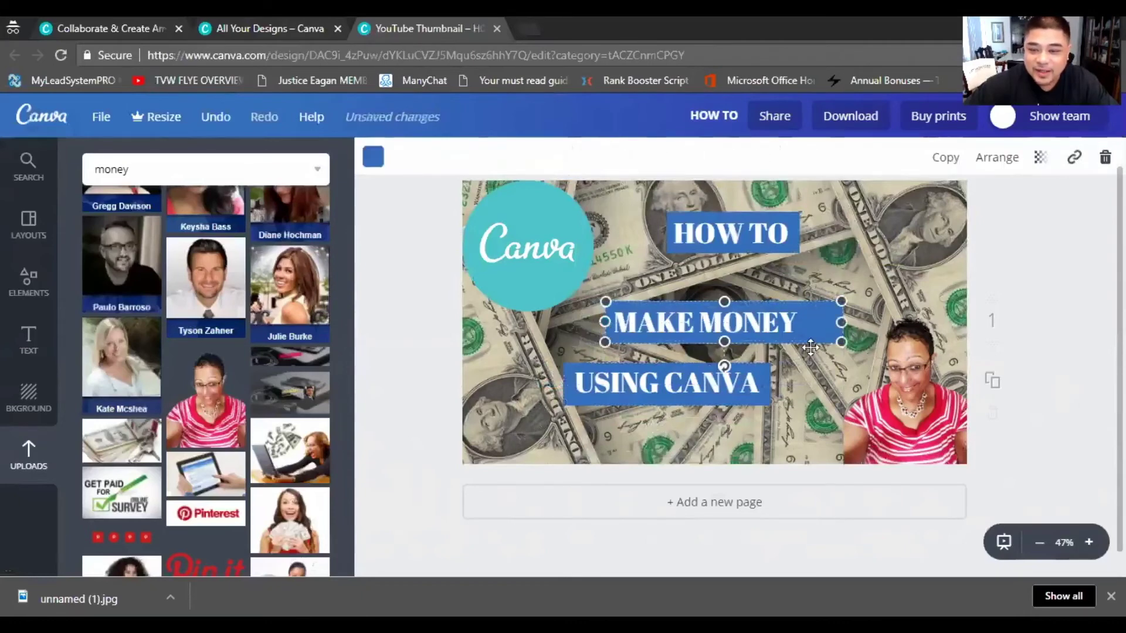
left_click_drag(844, 325, 812, 324)
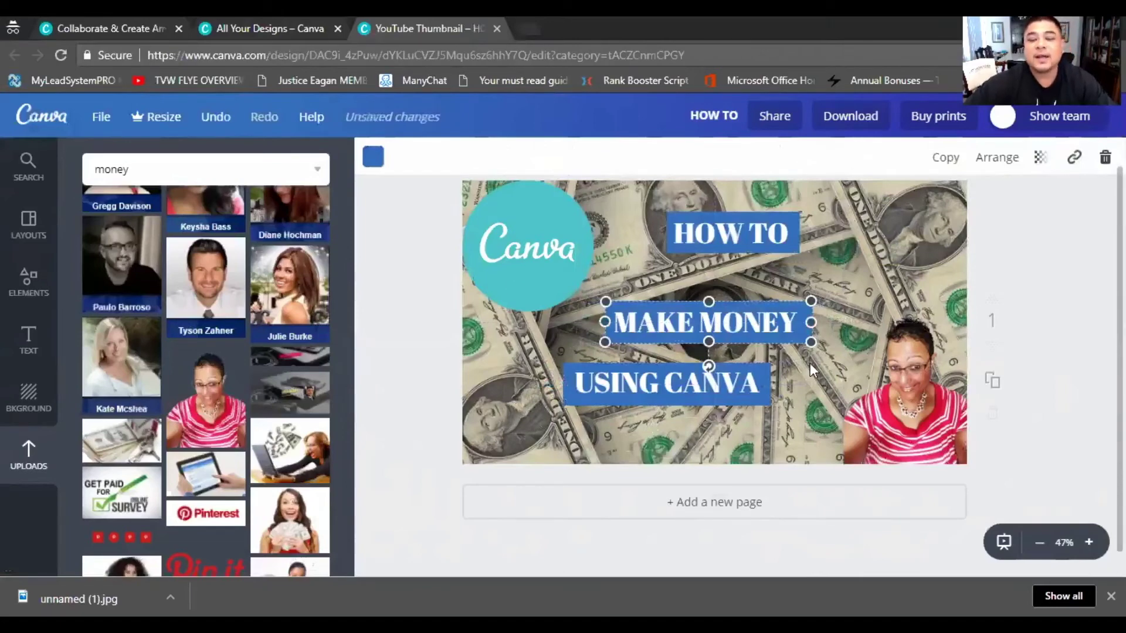
left_click(623, 453)
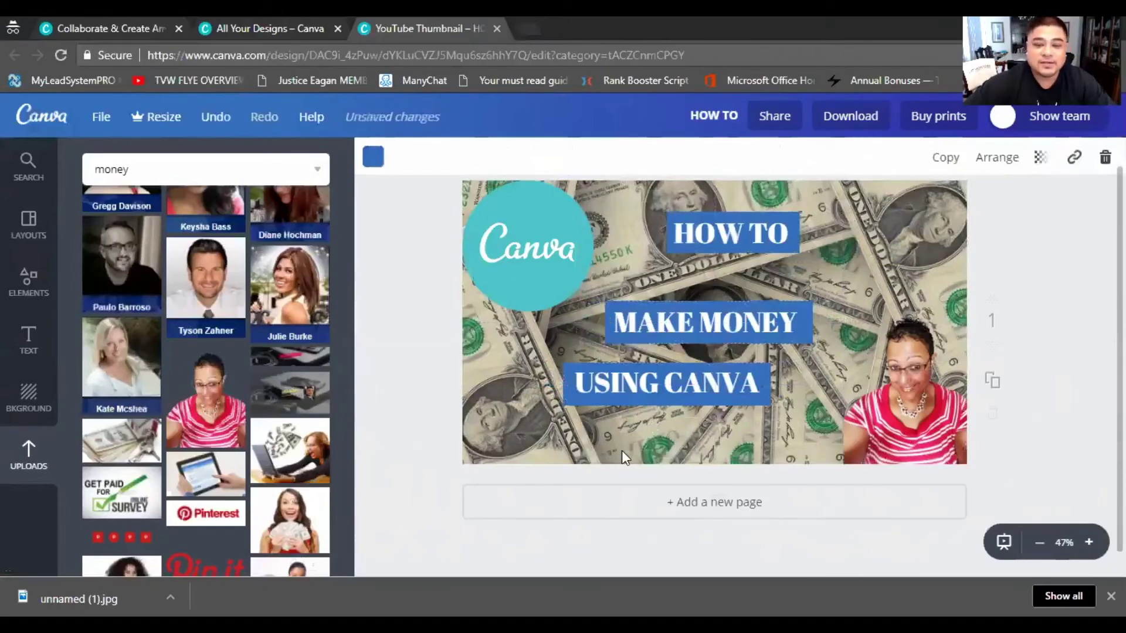
Tilt the top blue bar and the "HOW TO" heading clockwise to the same angle, shifted right with the text on the bar
left_click_drag(760, 235, 732, 282)
left_click(767, 233)
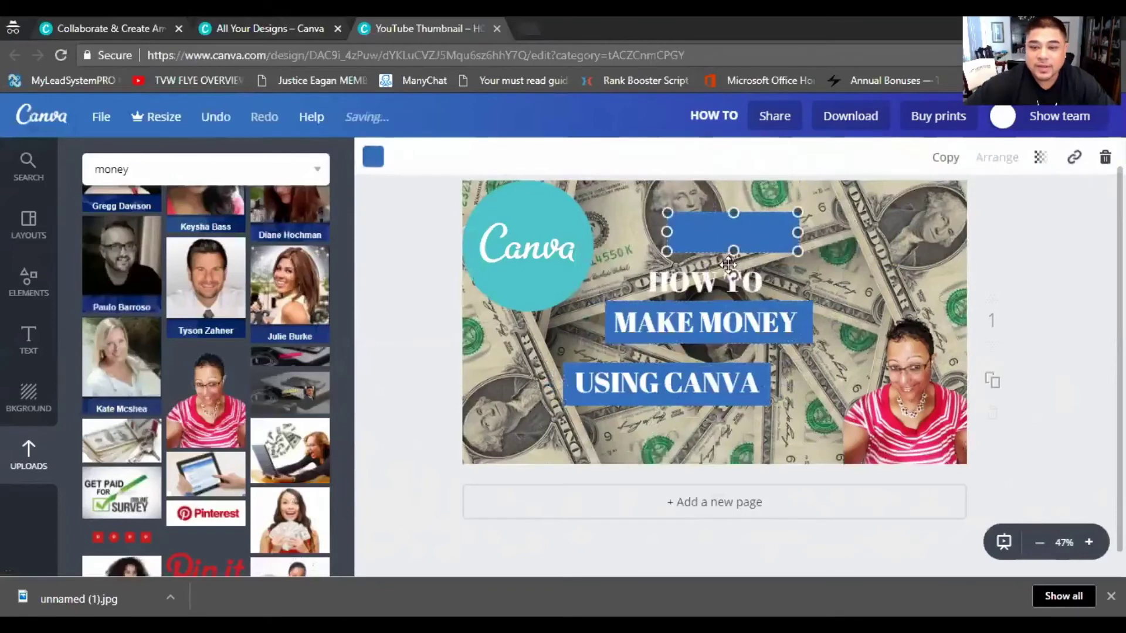
left_click_drag(731, 273, 715, 276)
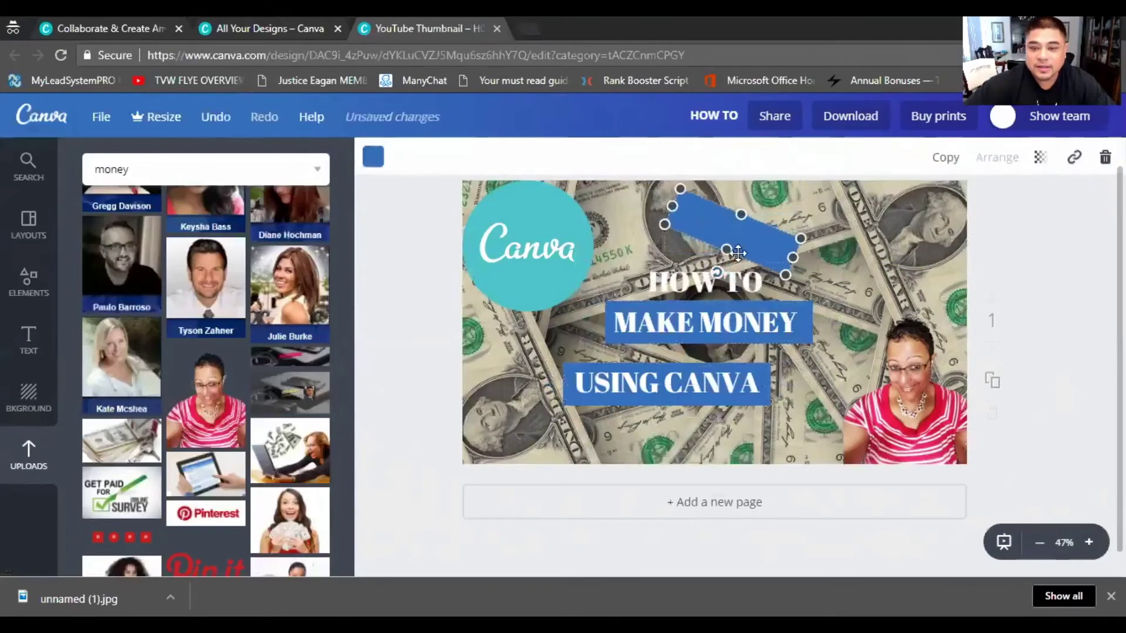
left_click_drag(786, 241, 812, 233)
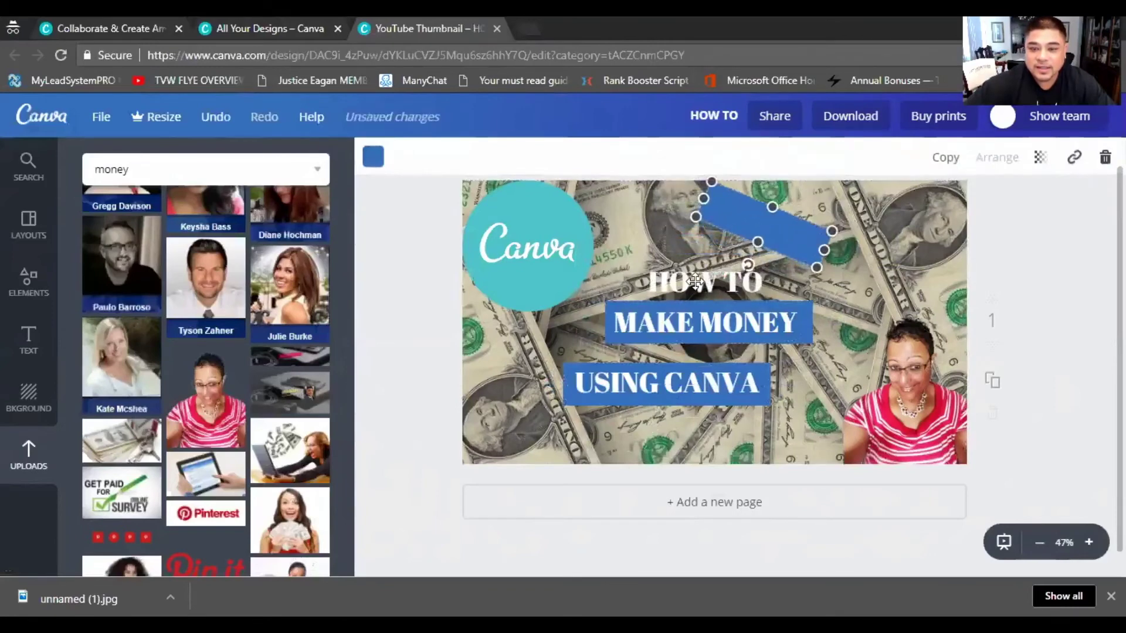
mouse_move(730, 280)
left_mouse_down()
mouse_move(745, 224)
mouse_move(718, 266)
left_mouse_up()
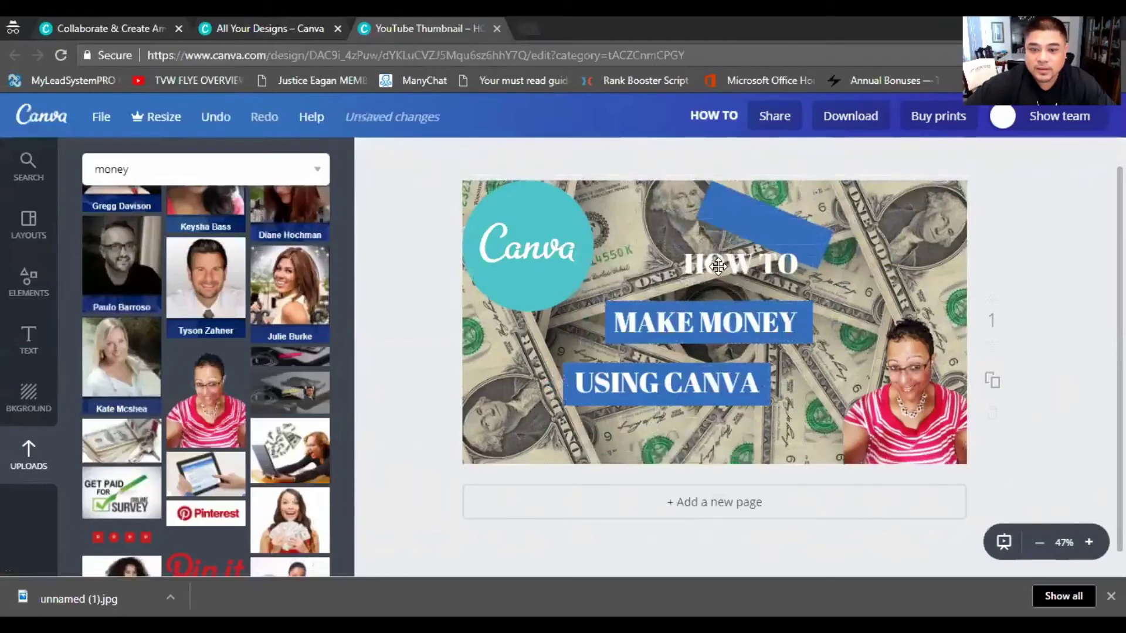
left_click(691, 265)
mouse_move(740, 305)
left_mouse_down()
mouse_move(725, 310)
mouse_move(737, 298)
left_mouse_up()
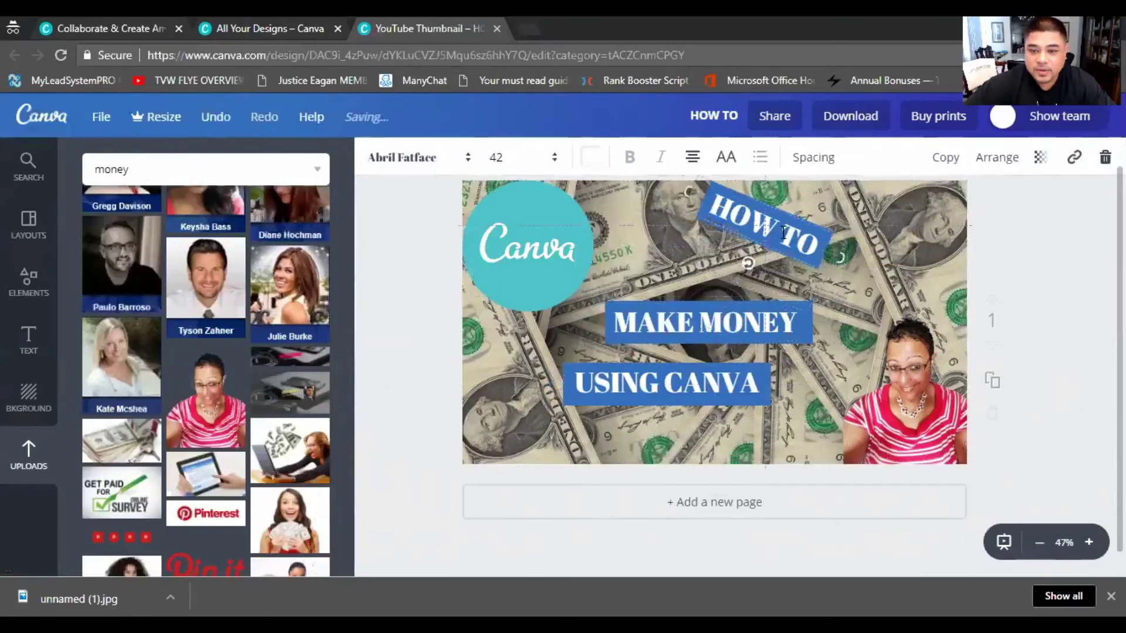
Tilt the "MAKE MONEY" heading and its blue bar counterclockwise to matching angles and shift both right, below "HOW TO"
left_click(742, 302)
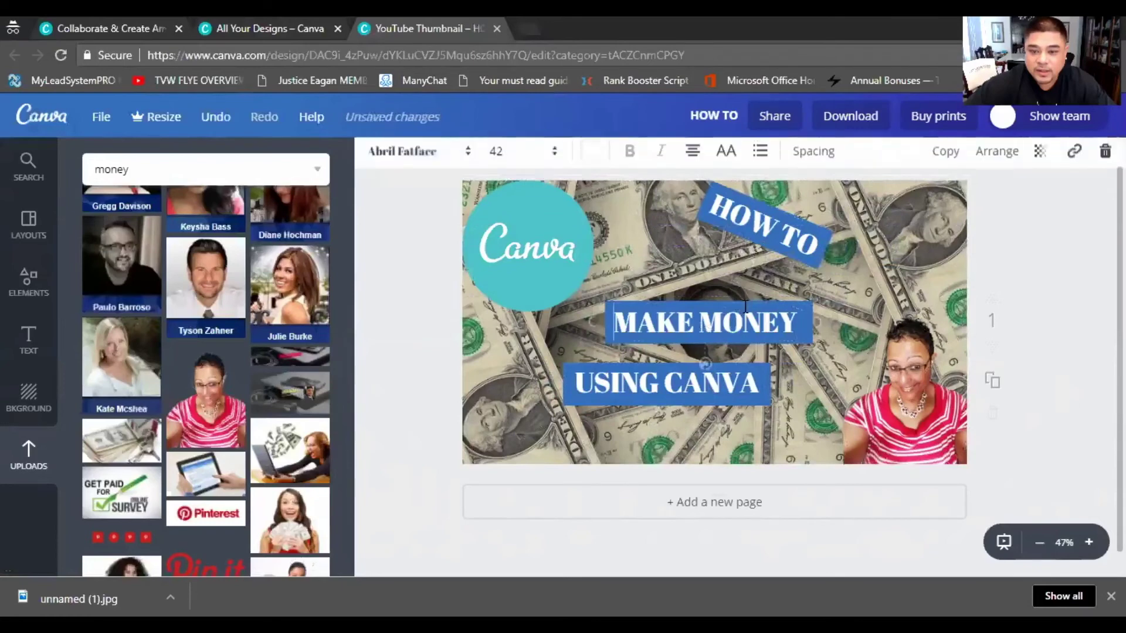
left_click_drag(705, 368, 778, 302)
left_click_drag(716, 349, 729, 348)
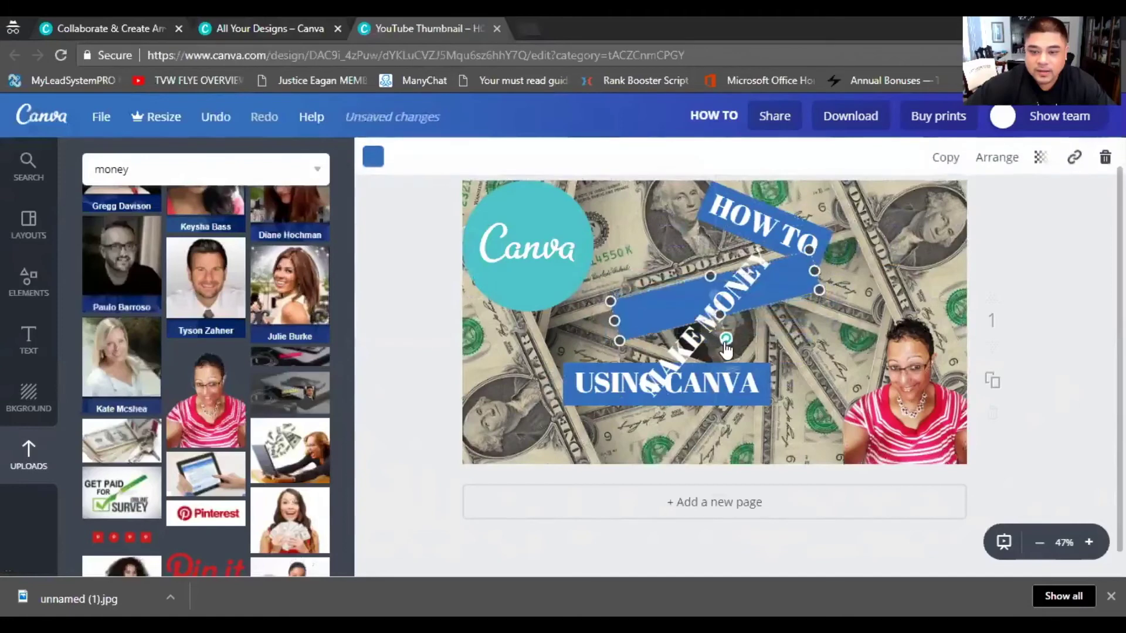
left_click_drag(778, 291, 821, 299)
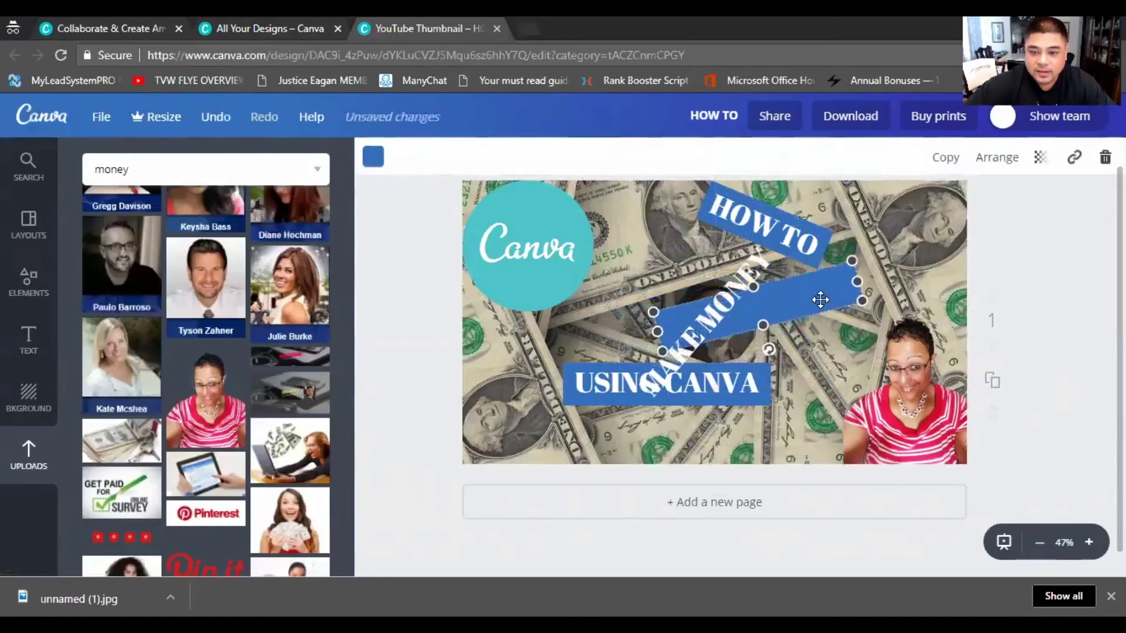
left_click(736, 293)
left_click_drag(729, 353, 766, 348)
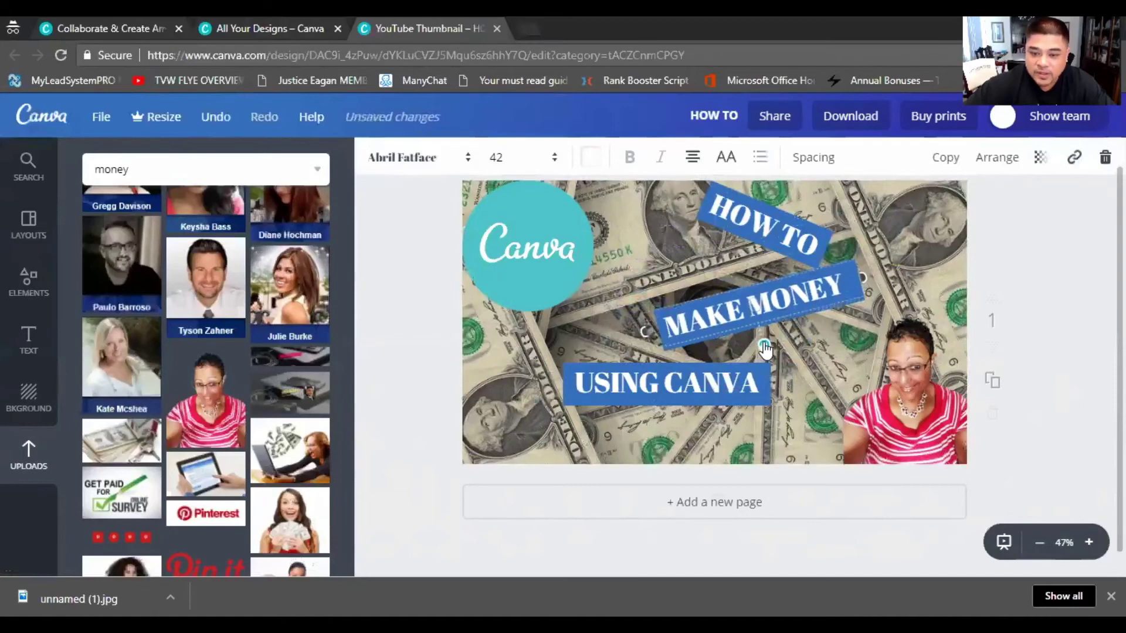
Tilt the "USING CANVA" heading slightly clockwise, move it off its bar, and tilt the bar clockwise and shift it right
left_click(716, 369)
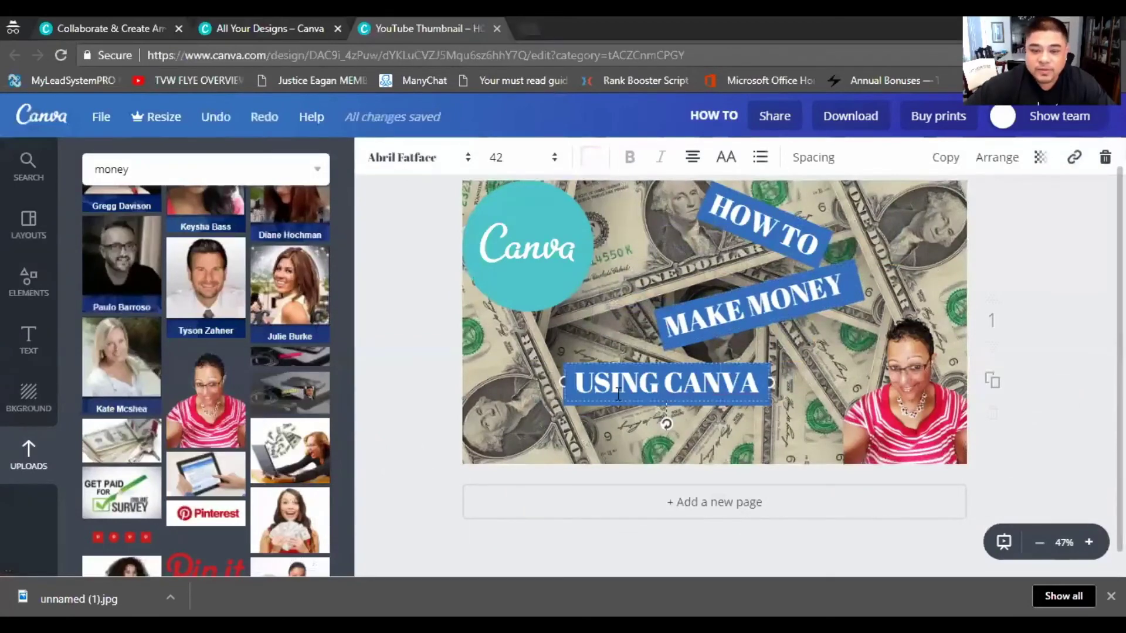
mouse_move(666, 424)
left_mouse_down()
mouse_move(670, 391)
mouse_move(670, 416)
mouse_move(634, 427)
mouse_move(622, 411)
mouse_move(660, 424)
left_mouse_up()
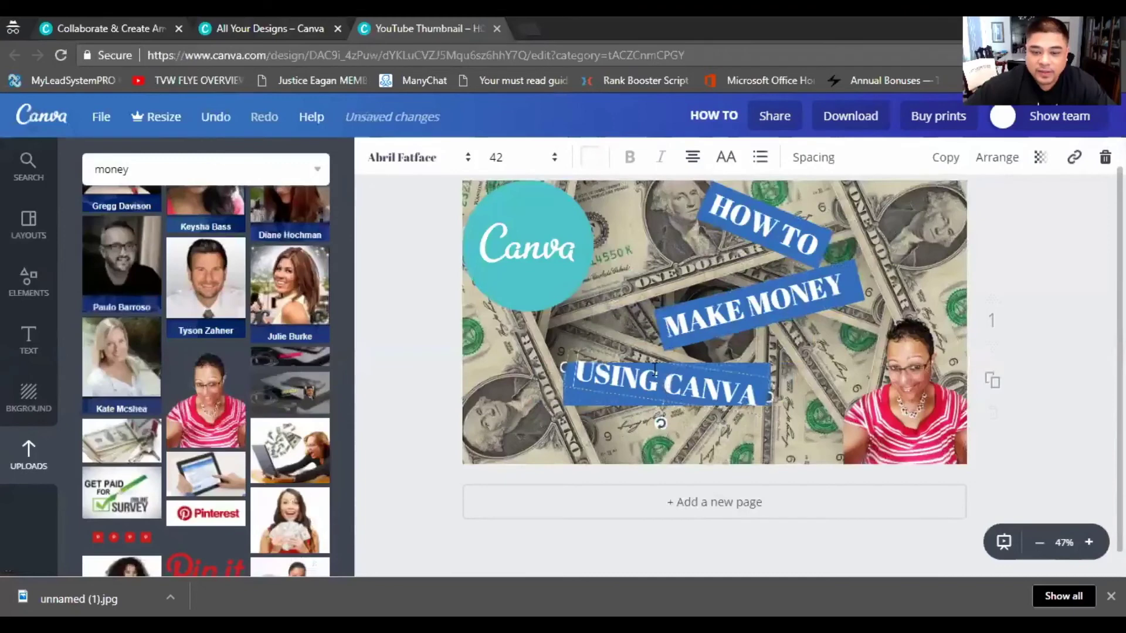
left_click_drag(651, 400, 583, 460)
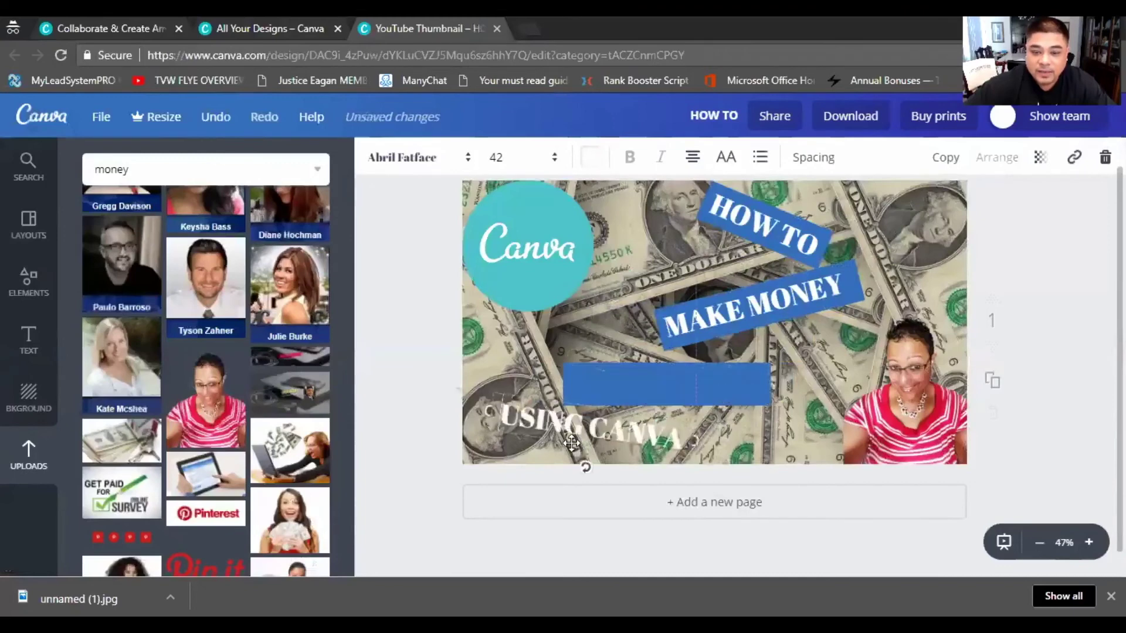
left_click(707, 390)
left_click_drag(668, 430, 655, 427)
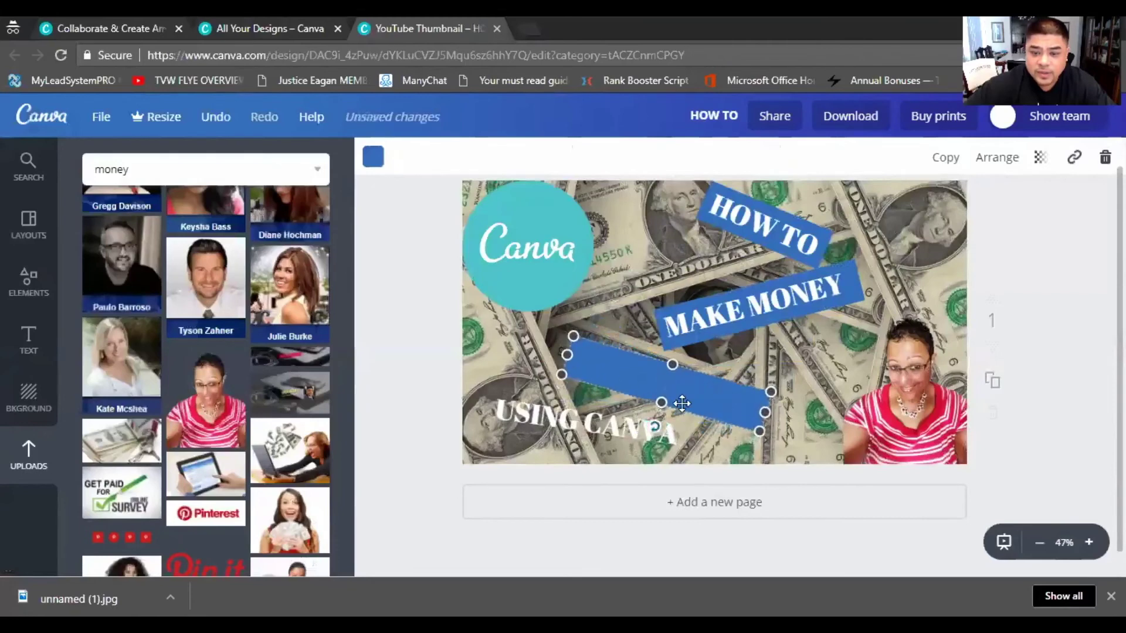
left_click_drag(718, 397, 740, 409)
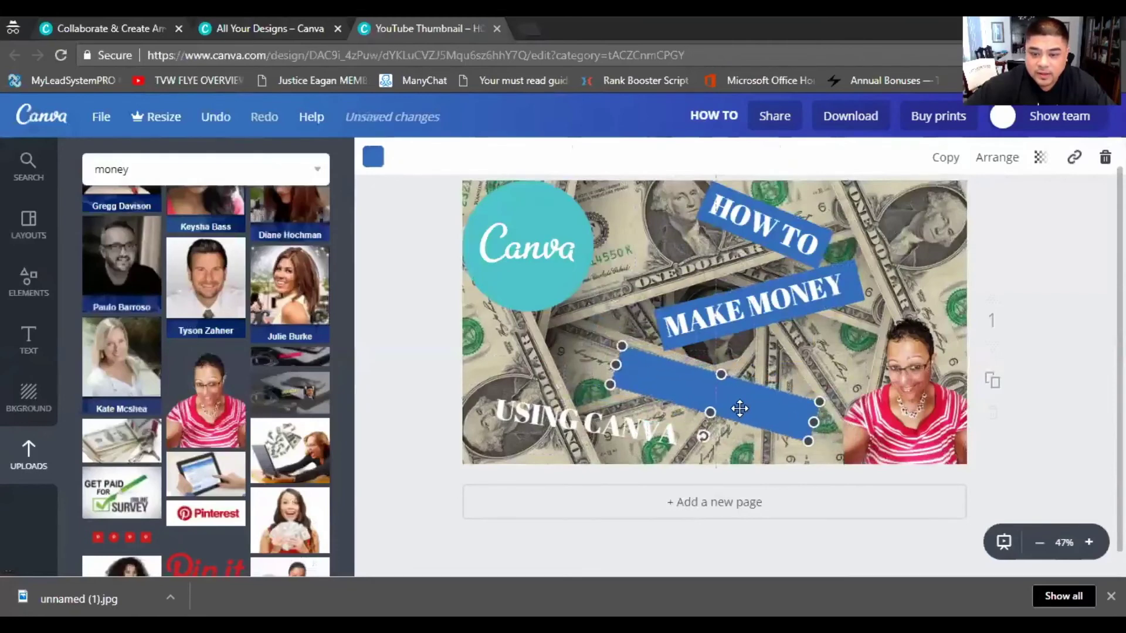
Place the "USING CANVA" heading back on the tilted lowest bar and rotate it to match the bar's angle
left_click_drag(651, 423, 758, 399)
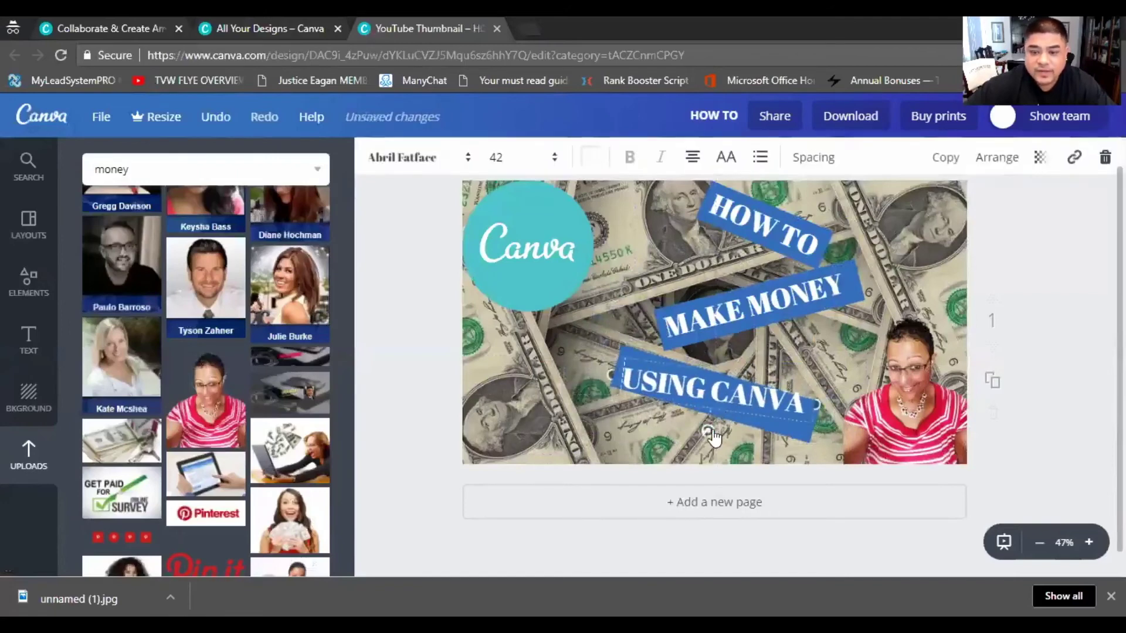
left_click_drag(706, 440, 705, 438)
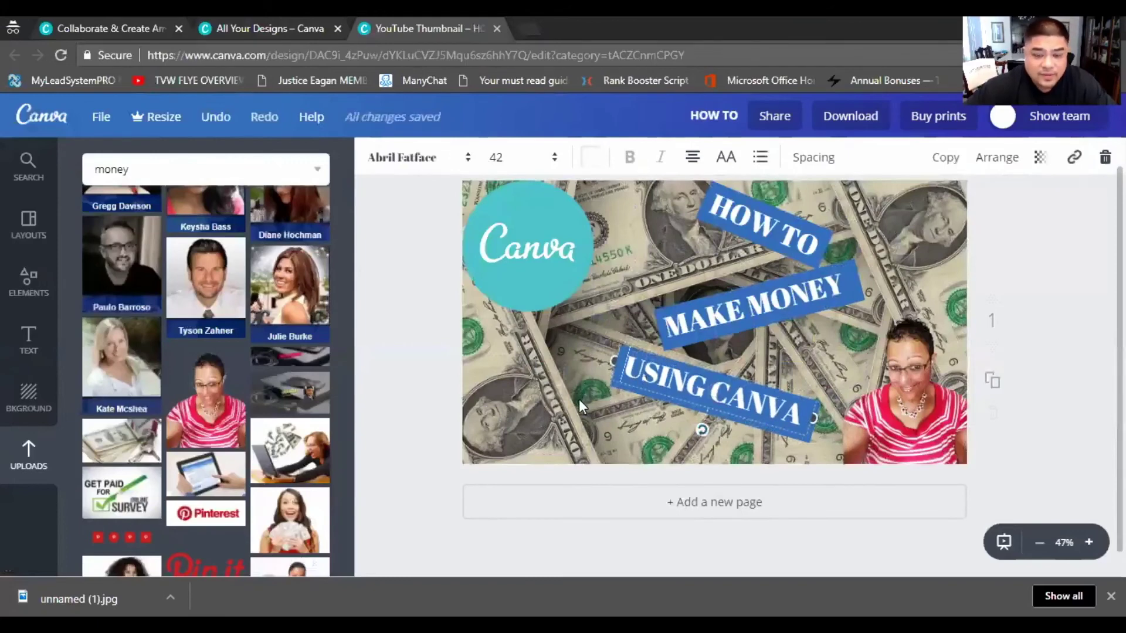
key("Escape")
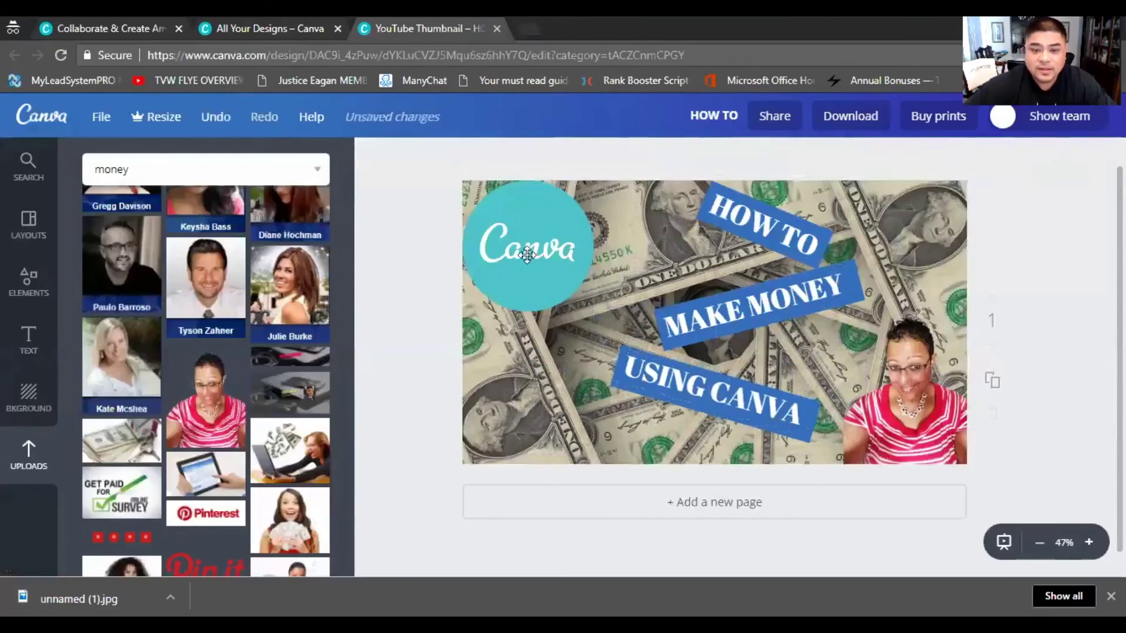
Enlarge the round Canva logo slightly, keeping it anchored in the thumbnail's upper-left corner
left_click(528, 255)
left_click_drag(594, 312, 615, 333)
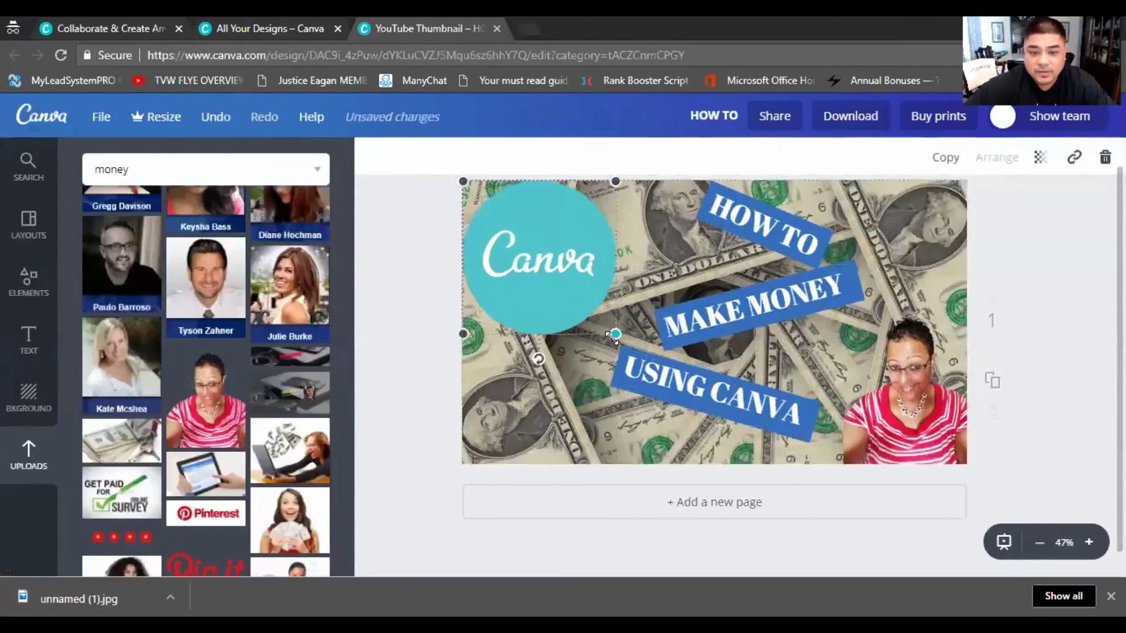
left_click(414, 402)
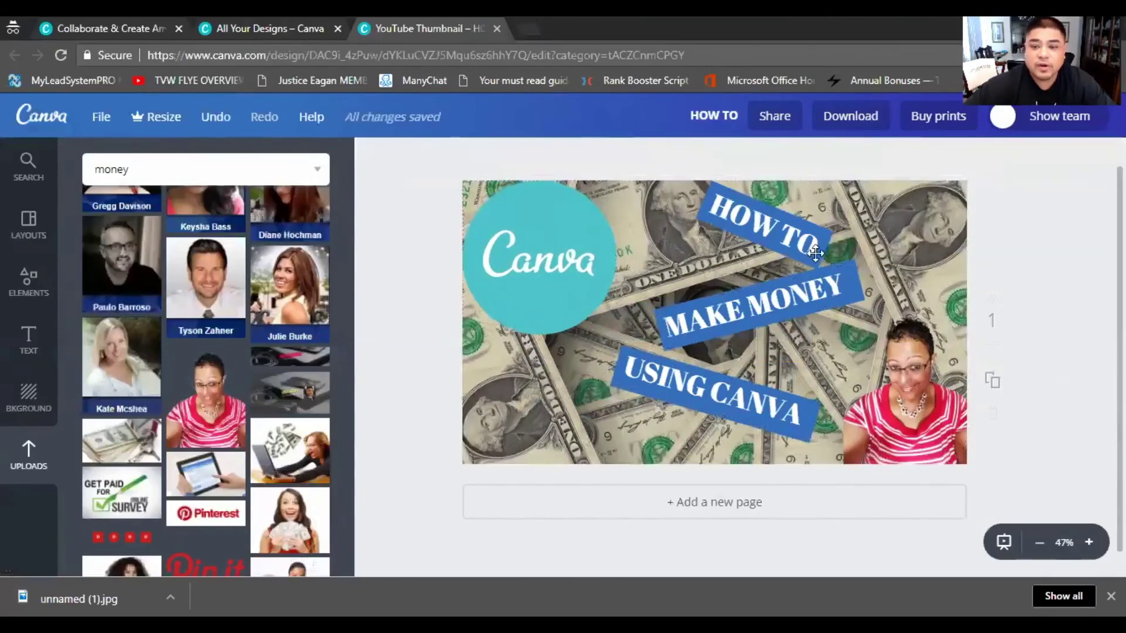